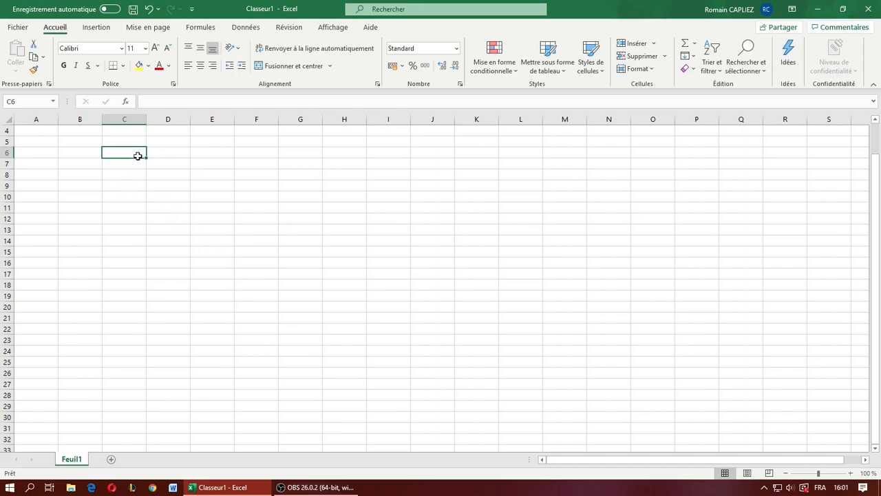
- Explore the empty worksheet grid, selecting single cells and the range E2:E22
drag(31, 130, 797, 409)
click(256, 285)
scroll(124, 224, down, 20)
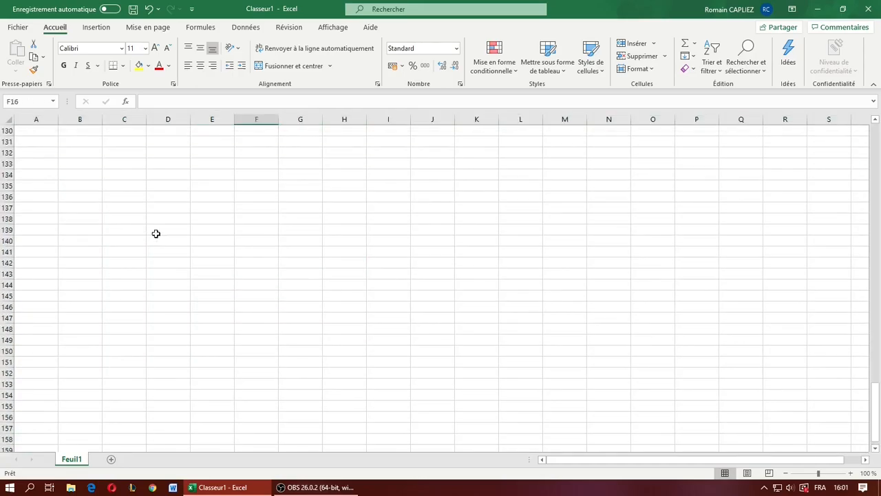
scroll(236, 335, up, 20)
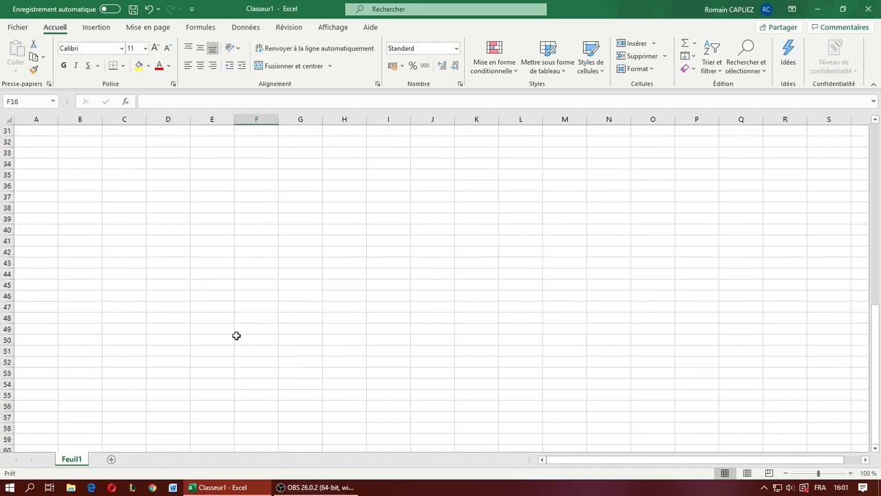
scroll(82, 189, up, 1)
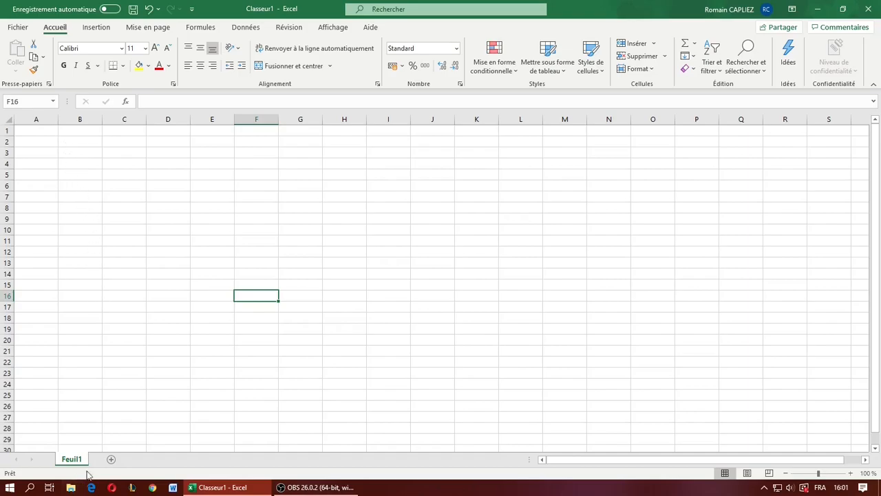
click(121, 162)
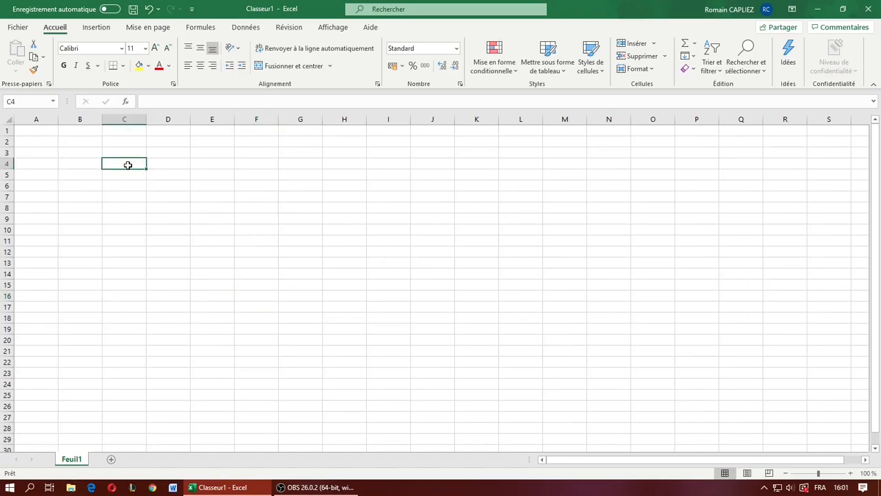
click(162, 167)
click(177, 184)
click(248, 176)
click(219, 166)
drag(213, 142, 207, 358)
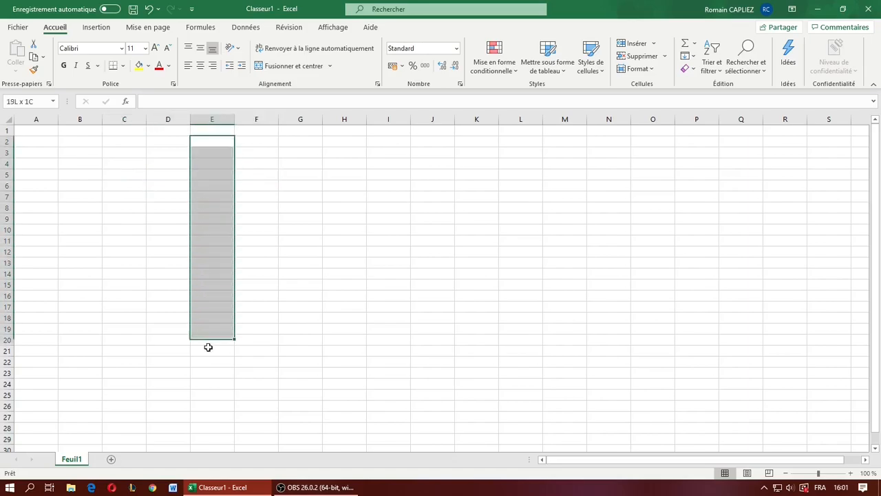
- Select the whole of column A and the whole of row 2 in turn
click(34, 118)
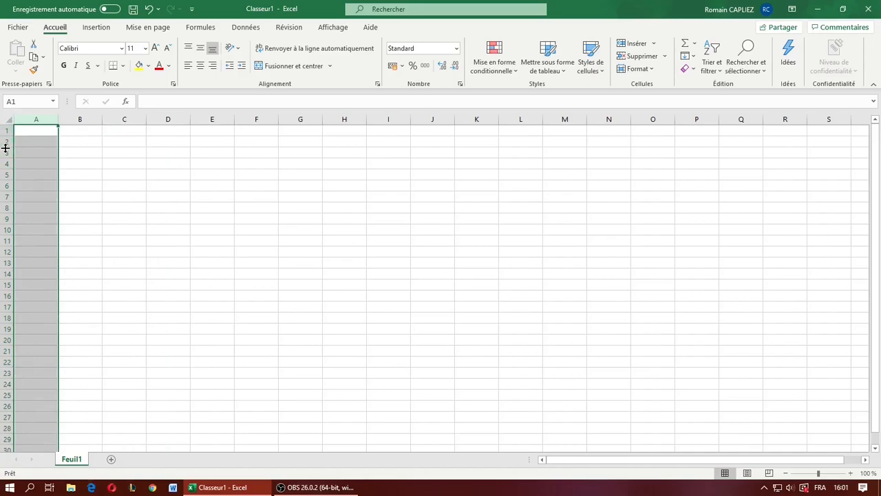
click(169, 184)
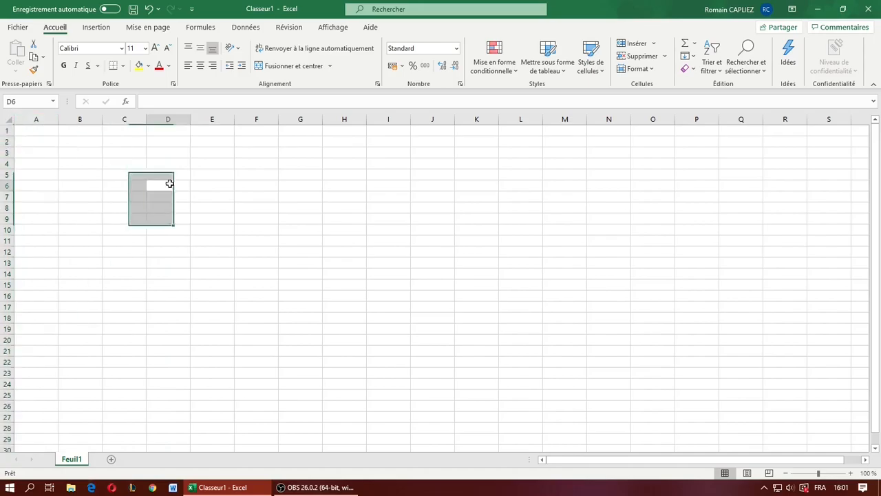
click(7, 141)
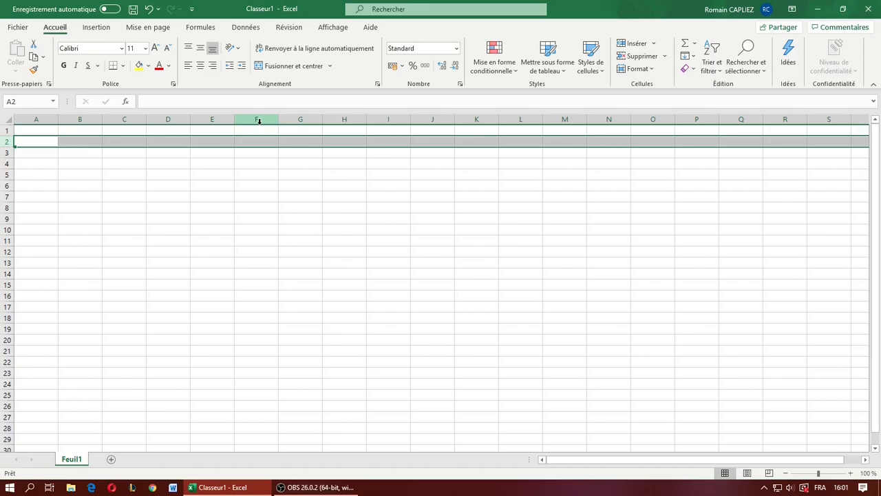
- Try the sample texts "jfkzeajckms" and "zefze" in cell C3, clearing each one
click(112, 153)
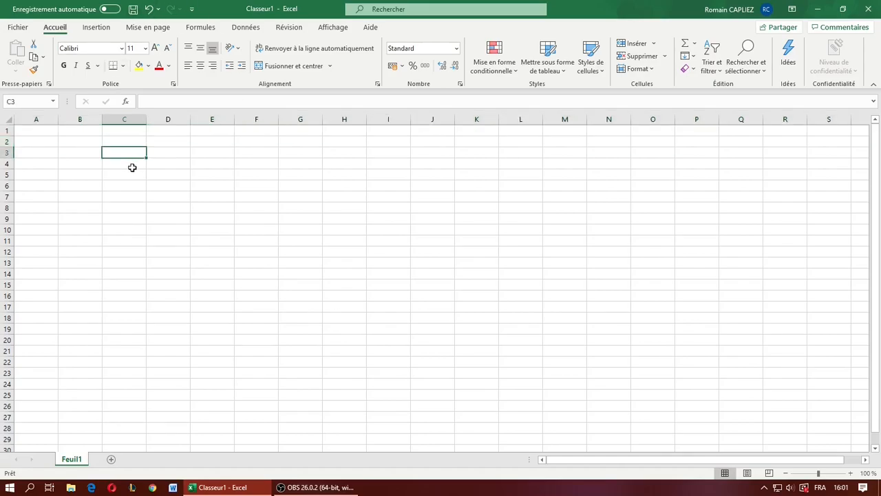
text(jfkzeajckms)
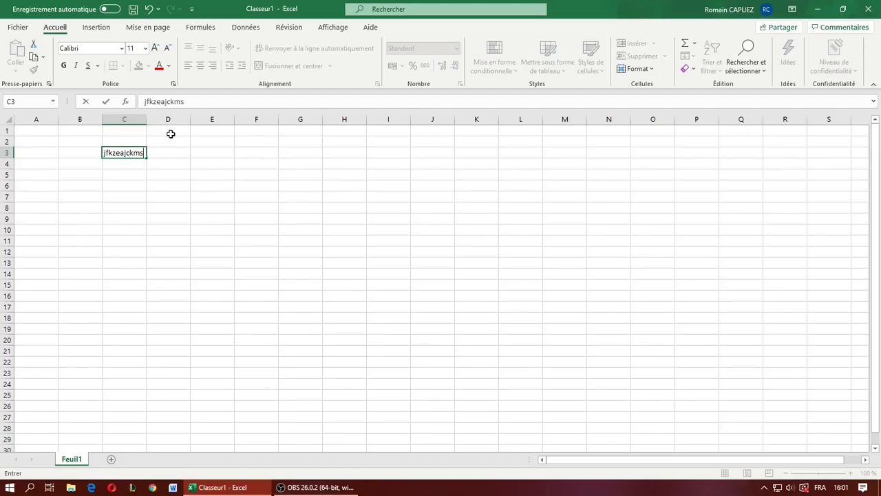
key(ctrl+a)
key(BackSpace)
click(203, 102)
text(zefze)
key(ctrl+a)
key(BackSpace)
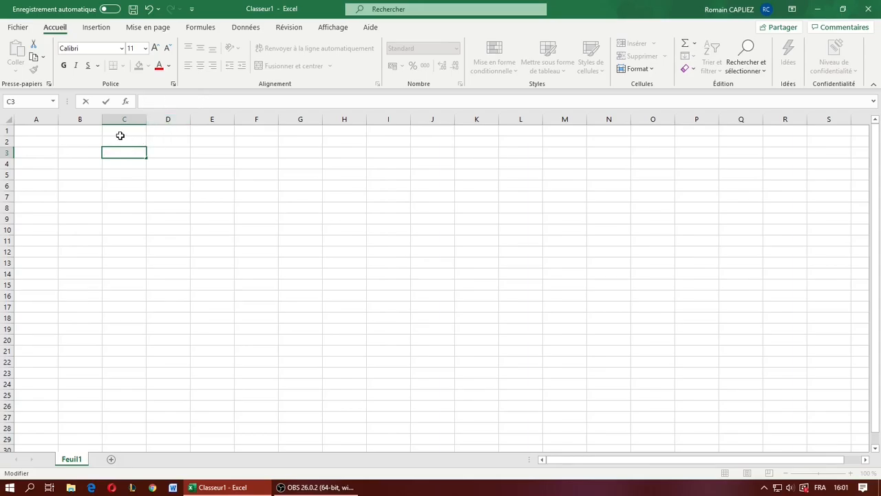
- Enter the sample text "klmdsqjcvlmaq" in cell C3 and clear the cell again
text(klmdsqjcvlmaq)
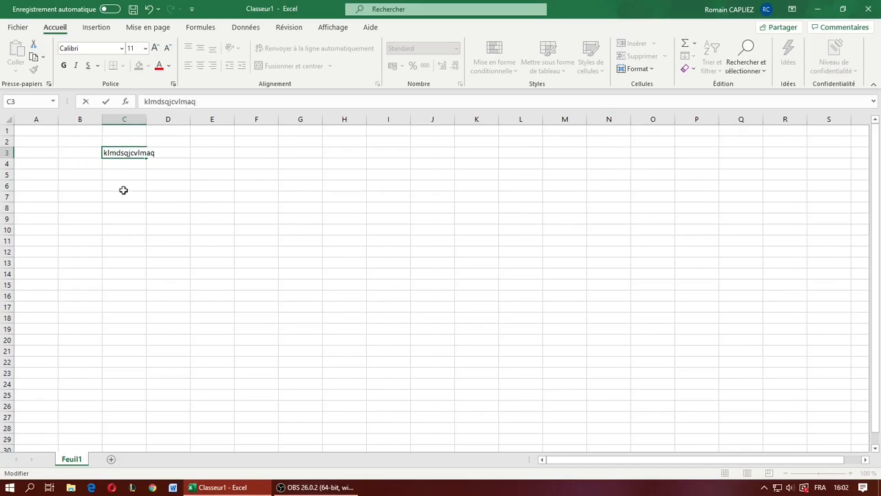
click(193, 228)
click(131, 155)
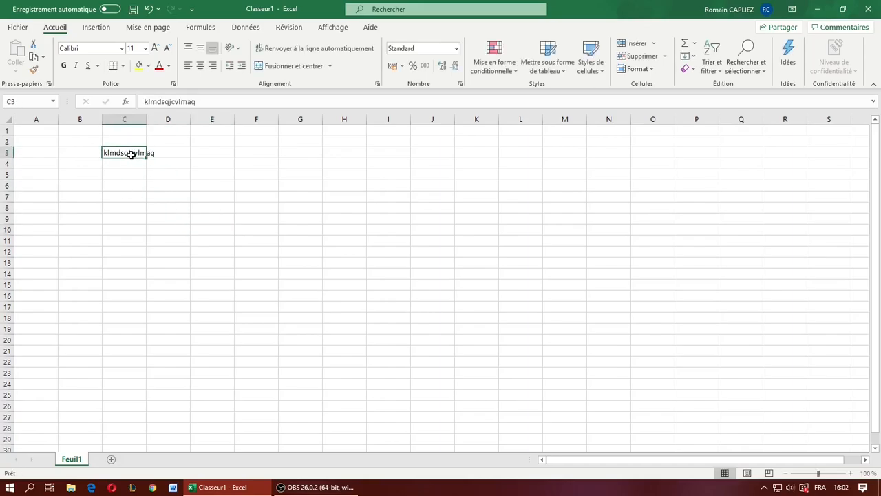
key(BackSpace)
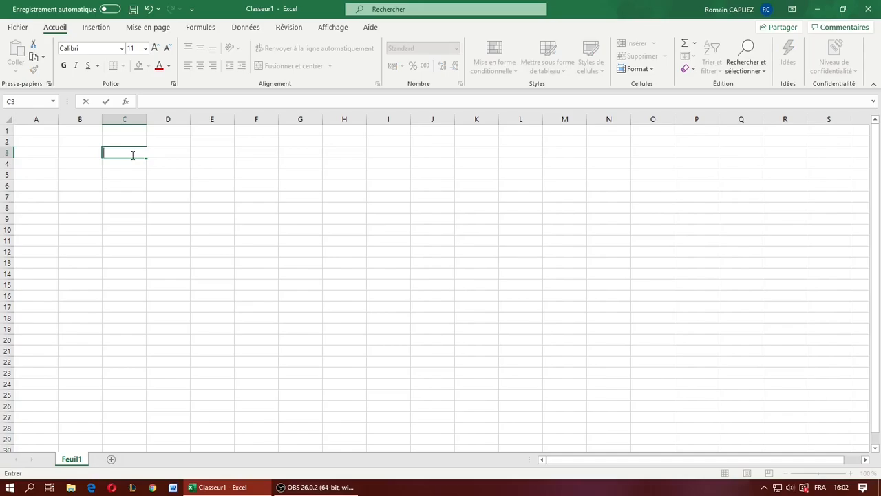
- Enter the trial formula =jkfsdqlmjf in cell C3 and review the cell's underlying content
text(=)
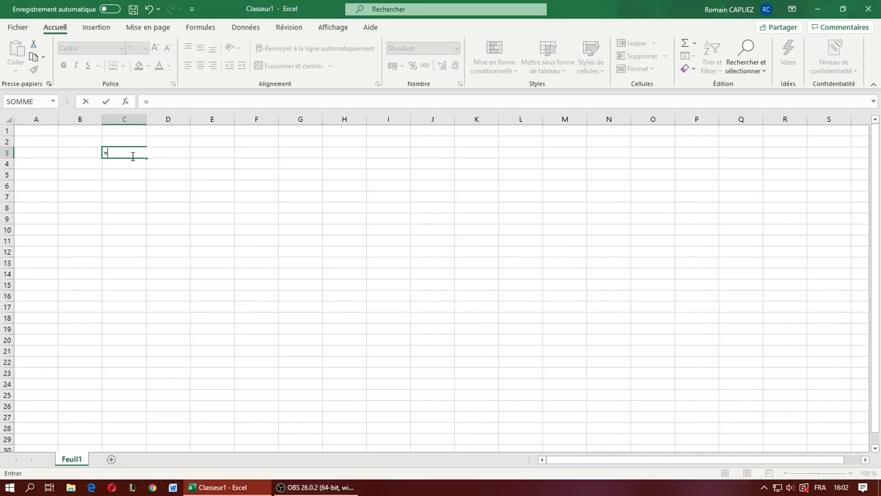
text(jkfsdqlmjf)
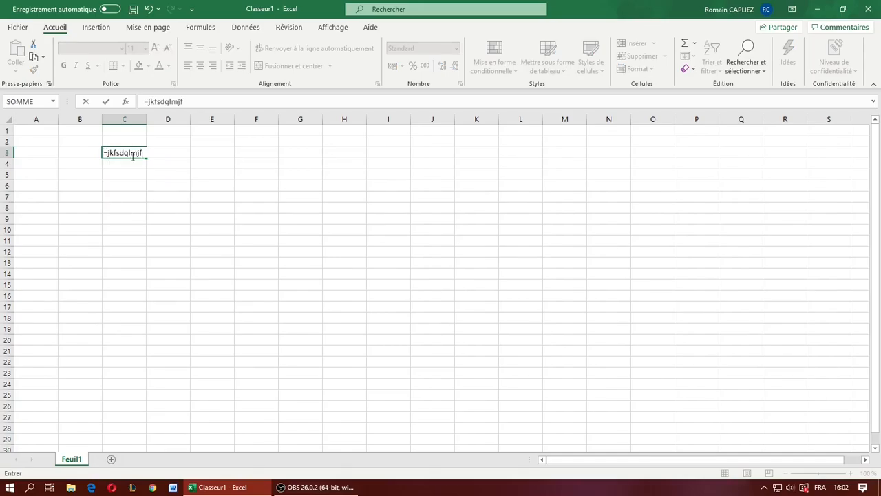
key(Return)
click(130, 155)
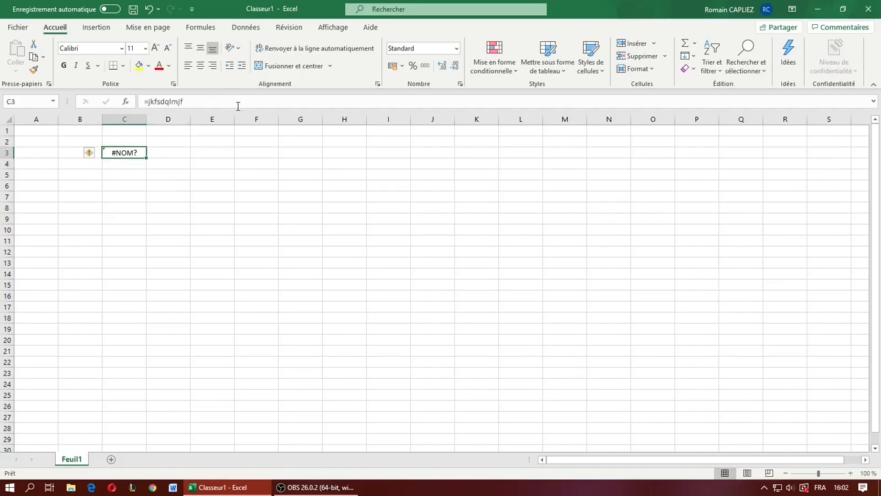
drag(200, 99, 135, 86)
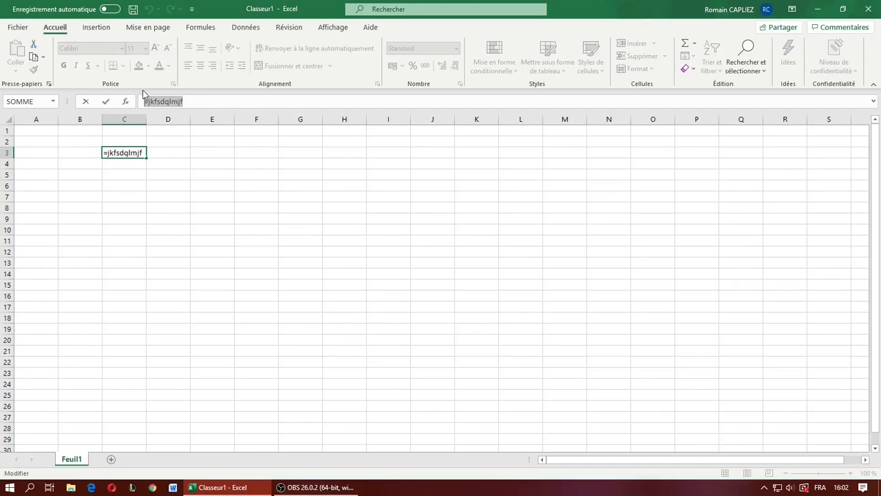
click(197, 104)
key(Return)
key(Up)
- Clear the trial formula from cell C3 and discard a quoted equals sign tried in its place
drag(190, 101, 60, 107)
key(BackSpace)
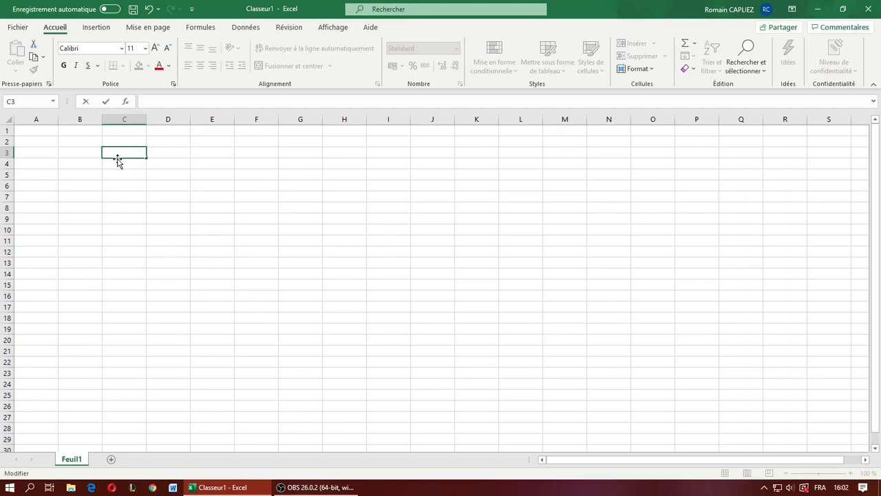
text("=")
key(BackSpace)
key(BackSpace)
key(BackSpace)
click(200, 172)
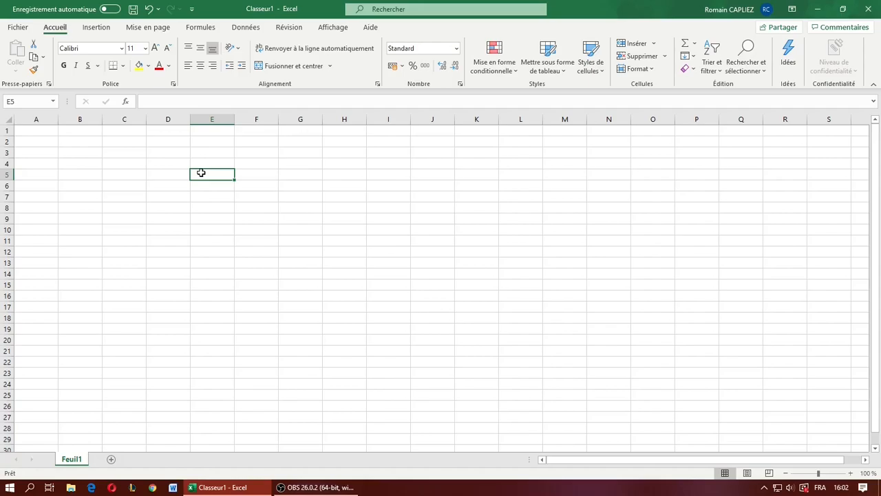
- Enter the text "abcdef" in cell C4
click(149, 170)
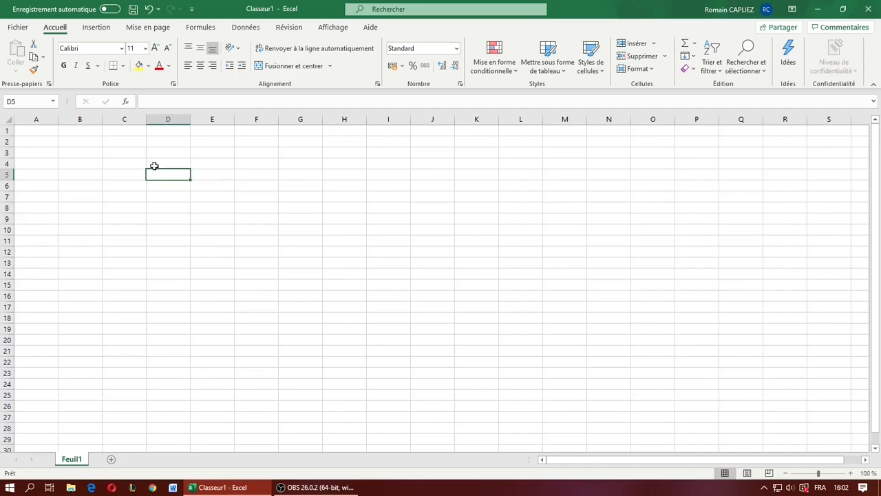
click(127, 166)
text(abc)
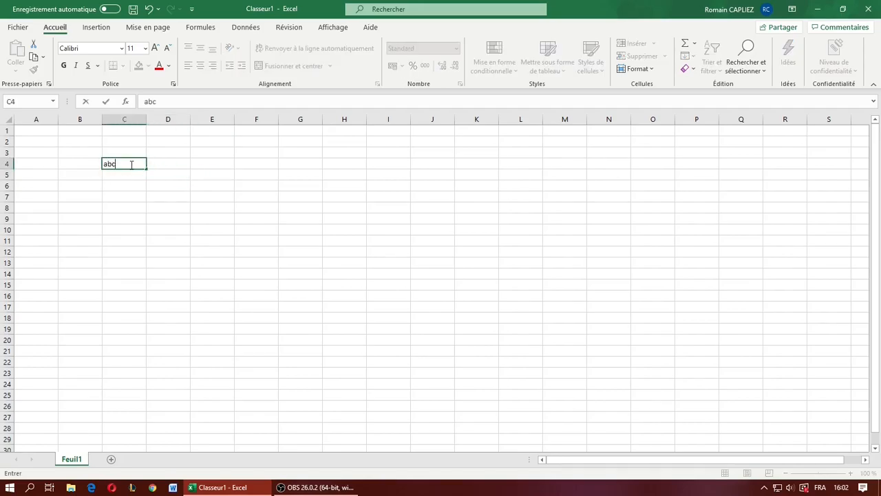
text(def)
click(167, 166)
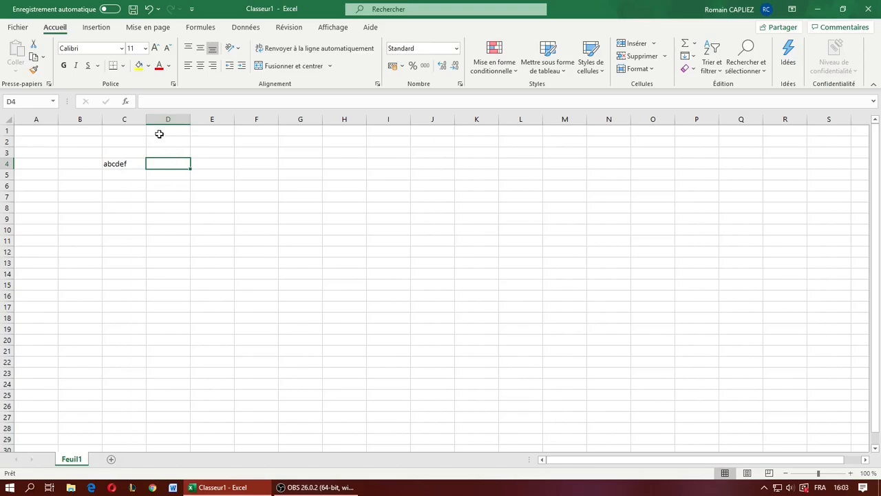
- Enter the plain text "abc" in cell D4
click(138, 174)
click(128, 165)
click(168, 164)
text(abc)
key(Return)
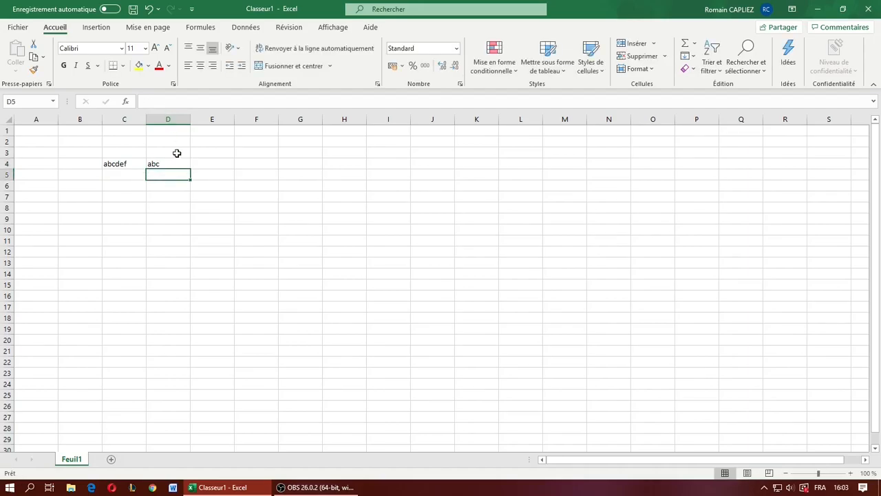
- Change the text in cell C4 to "accdef" by replacing its second letter
click(130, 163)
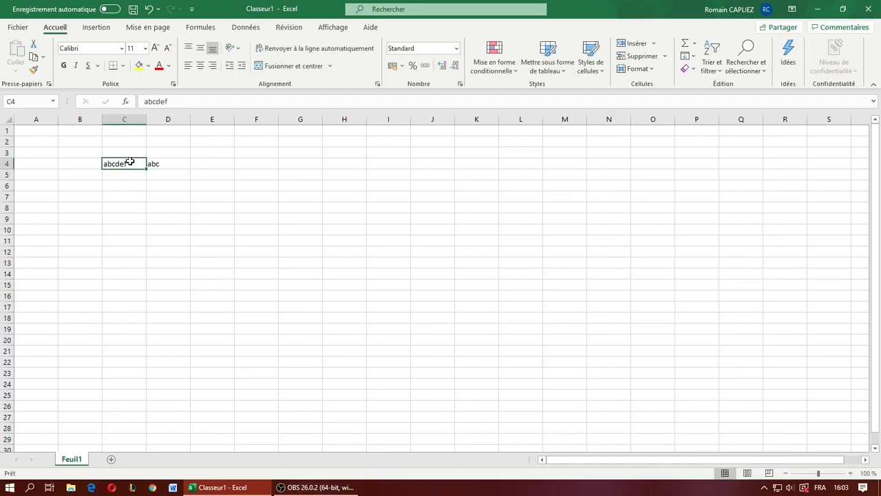
click(154, 102)
key(BackSpace)
text(c)
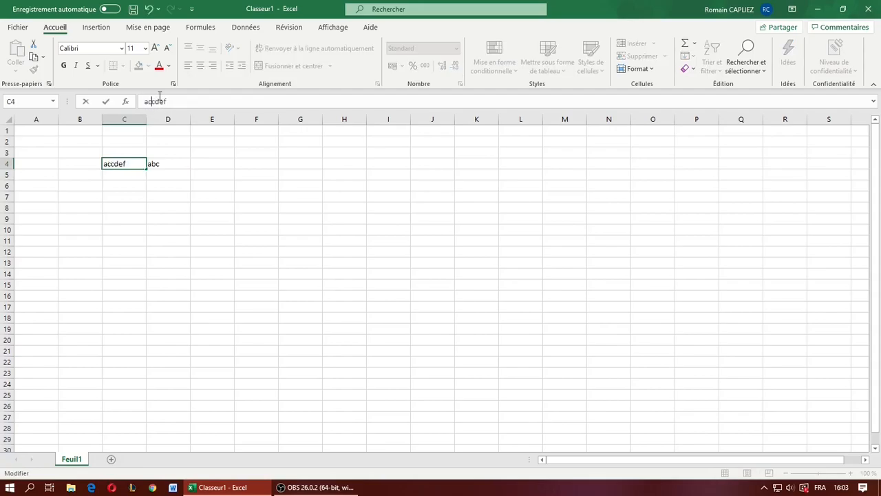
click(169, 168)
- Restore the text in cell C4 to "abcdef"
click(135, 164)
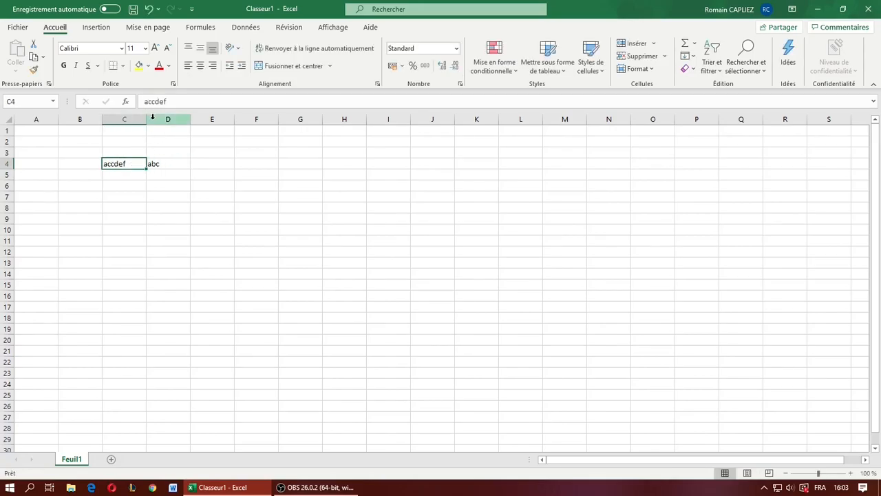
click(153, 101)
key(Right)
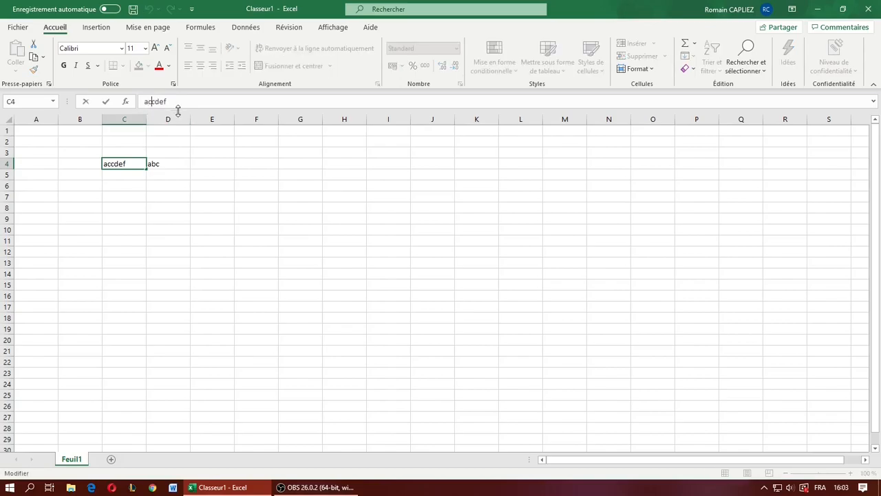
key(BackSpace)
text(b)
- Replace the content of cell D4 with the start of a formula using the GAUCHE function
click(171, 164)
double_click(153, 101)
key(BackSpace)
text(=)
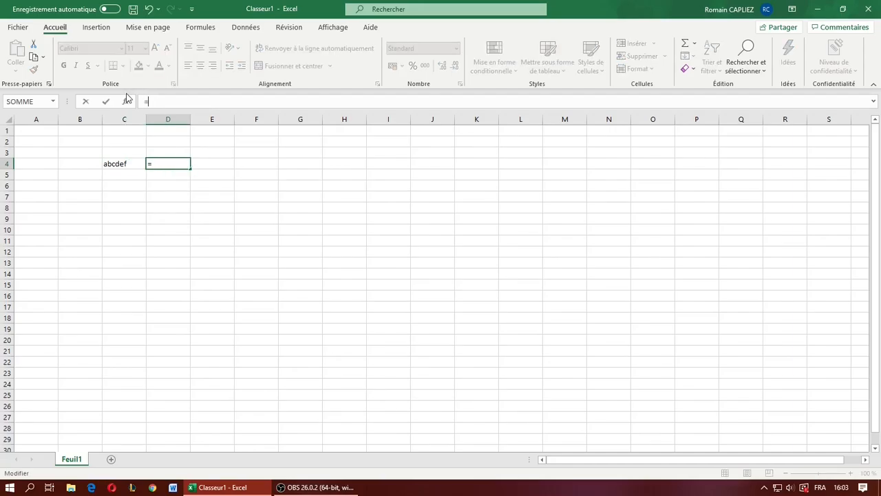
text(GAUCHE)
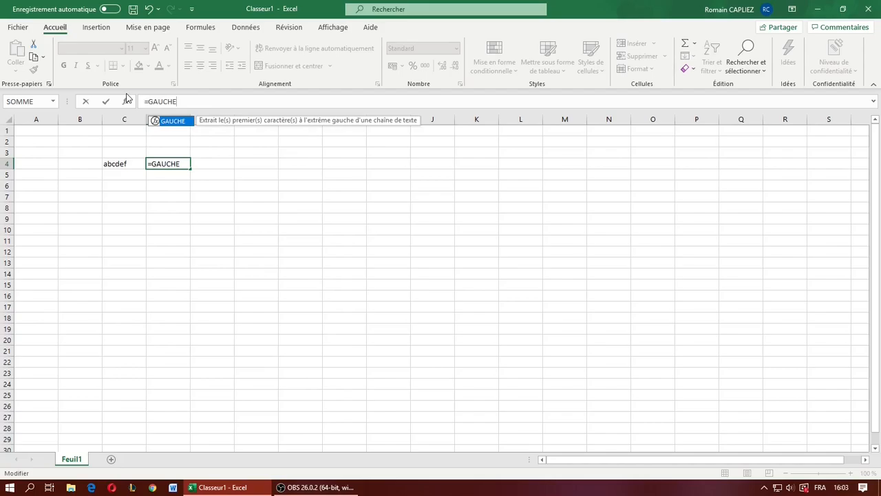
key(BackSpace)
key(BackSpace)
text(he)
text(()
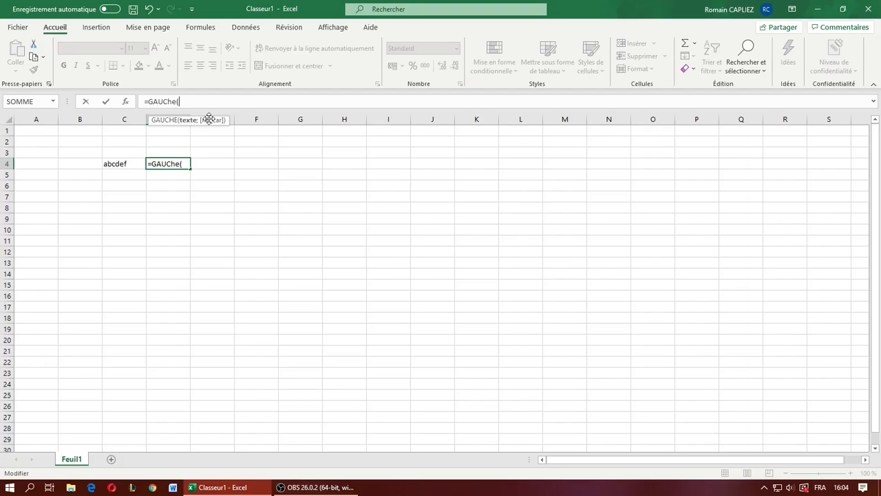
- Complete the GAUCHE formula in D4 with the text "abcdef" and a length of 3 characters
text("abcdef";)
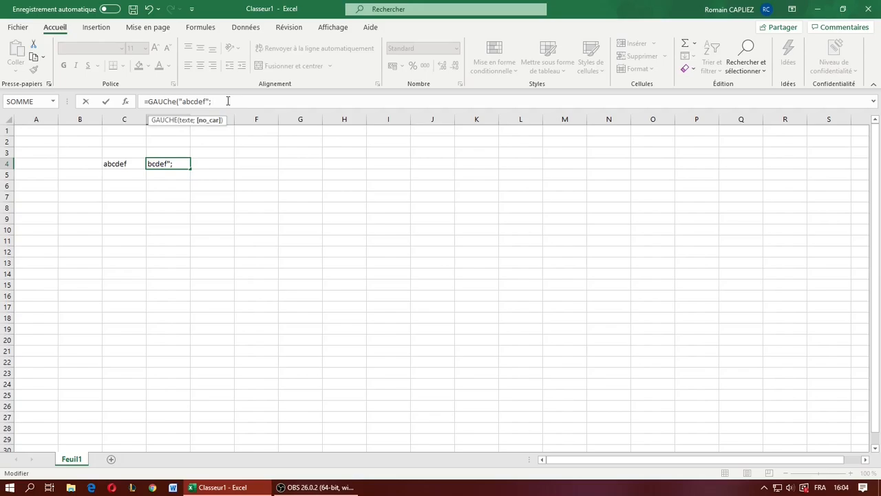
text())
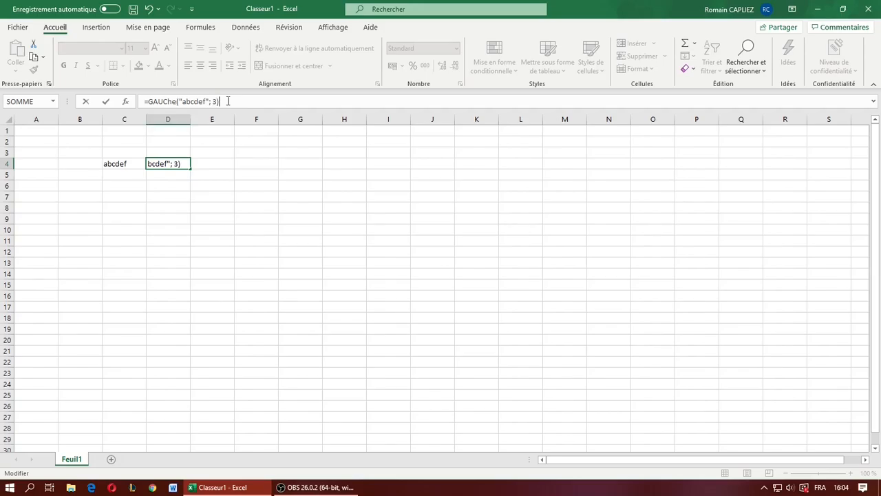
key(Return)
key(Up)
- Validate the GAUCHE formula in D4, then enter it again without the quotation marks around abcdef
click(203, 187)
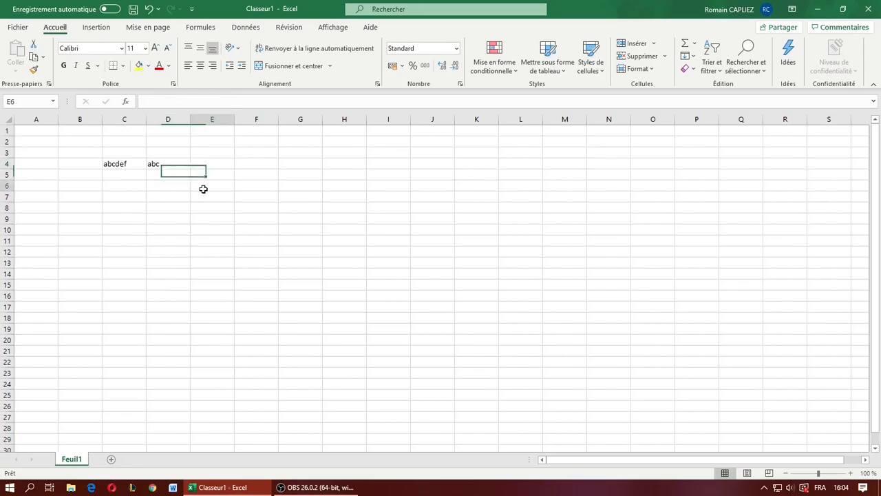
click(172, 164)
click(231, 102)
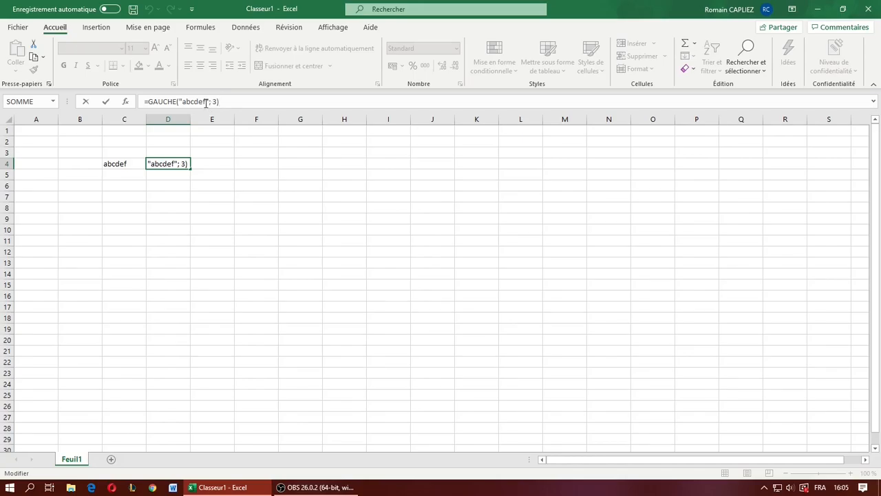
click(199, 101)
key(BackSpace)
key(Right)
key(Right)
key(Right)
key(Right)
key(Right)
key(Right)
key(Delete)
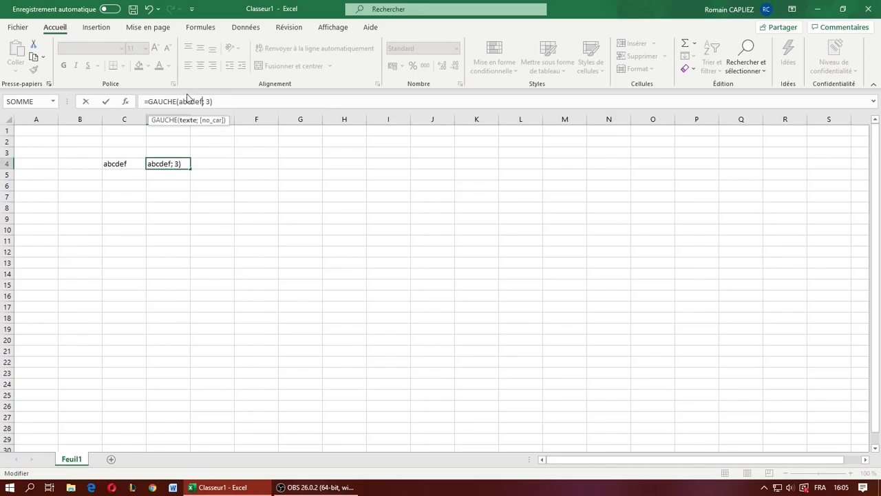
click(238, 105)
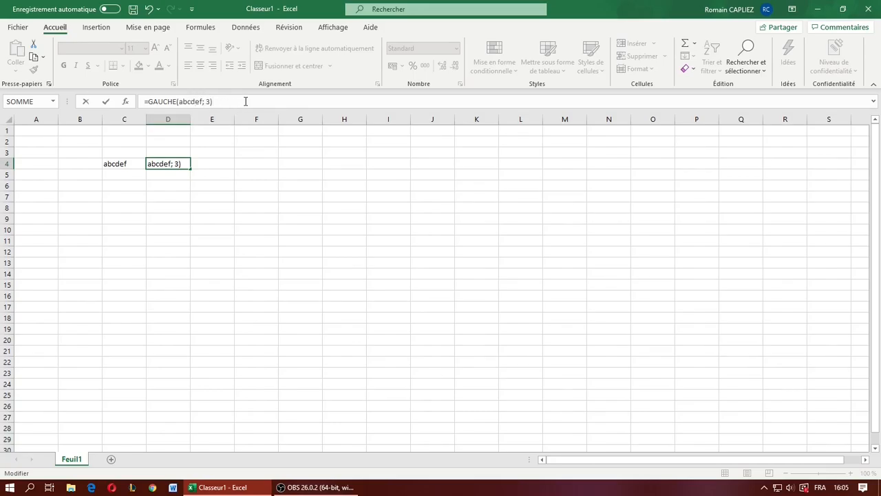
key(Return)
- Put the quotation marks back around abcdef in the GAUCHE formula of cell D4
click(179, 164)
click(193, 101)
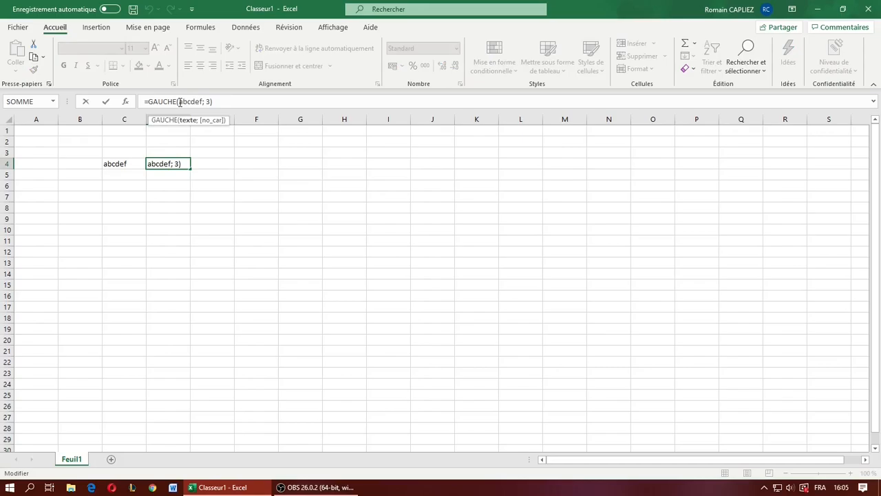
text(")
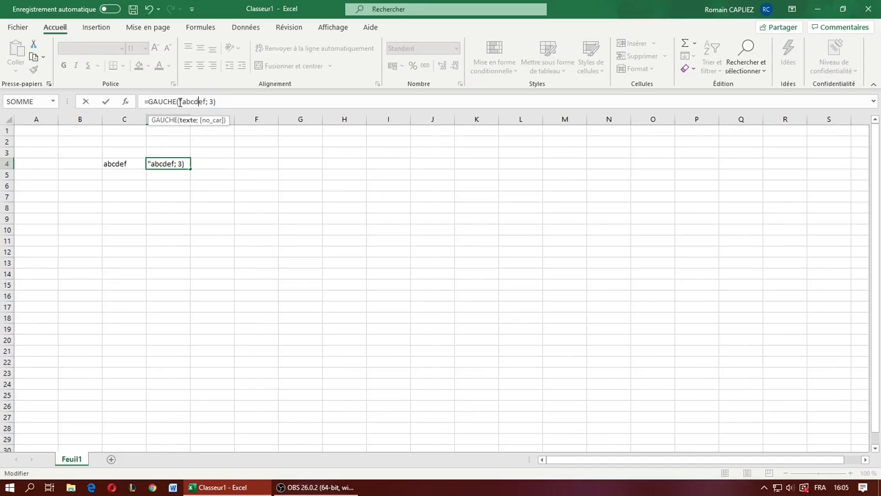
text(")
key(Return)
click(173, 162)
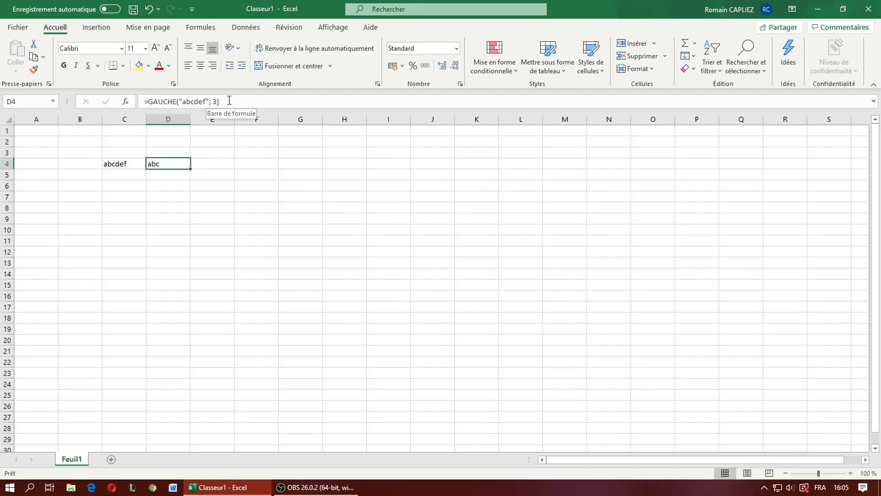
- Change the text in cell C4 to "accdef" while D4 uses the literal text
click(123, 164)
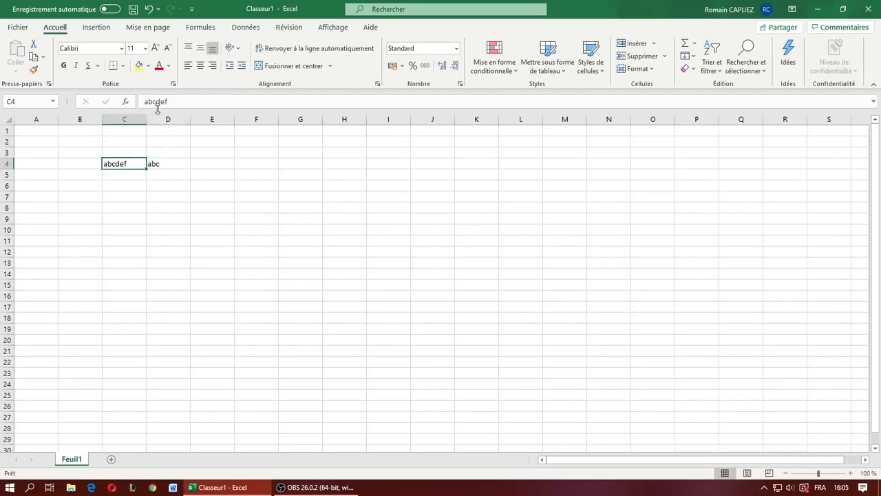
click(151, 102)
key(BackSpace)
text(c)
key(Return)
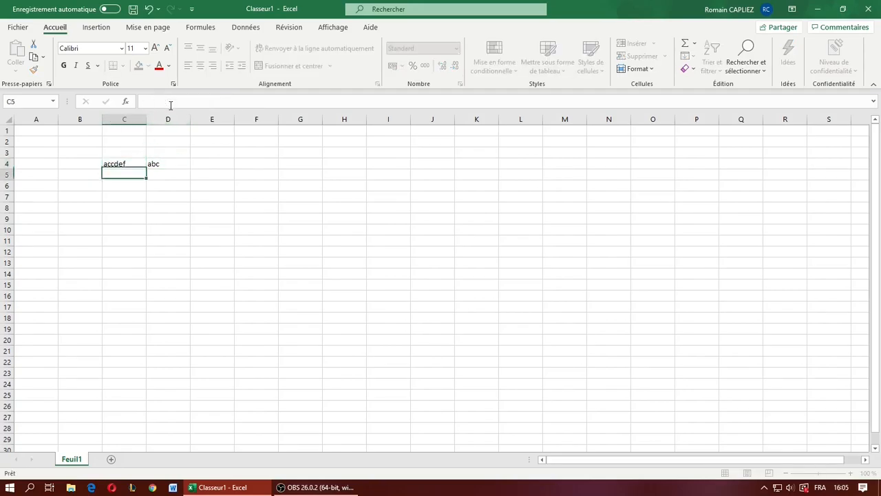
- Restore the second letter of the text in cell C4 so it reads "abcdef"
click(121, 165)
click(152, 101)
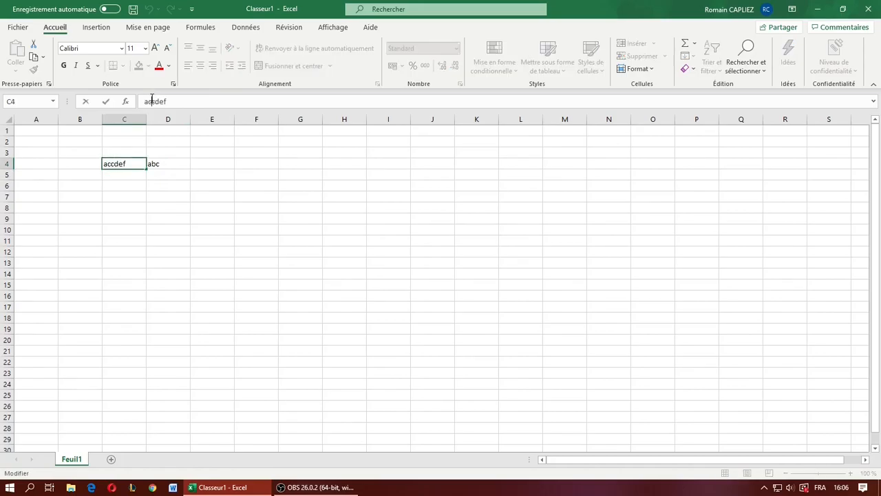
key(BackSpace)
text(b)
- Replace the literal text in D4's GAUCHE formula with a reference to cell C4, giving =GAUCHE(C4; 3)
click(172, 163)
click(209, 101)
key(BackSpace)
key(BackSpace)
key(BackSpace)
key(BackSpace)
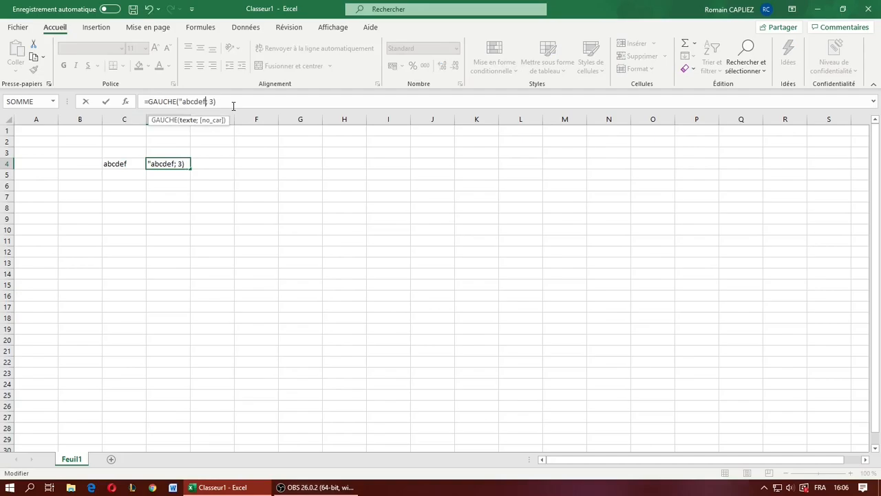
key(BackSpace)
key(BackSpace)
key(BackSpace)
key(BackSpace)
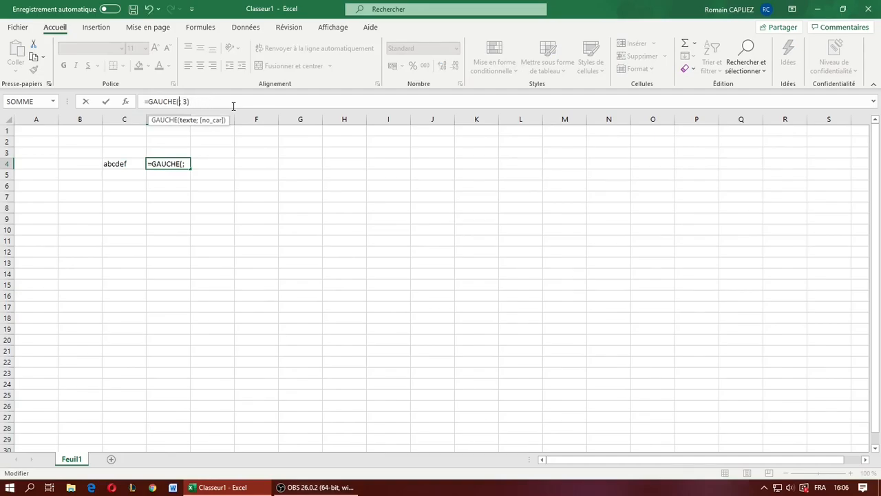
click(114, 164)
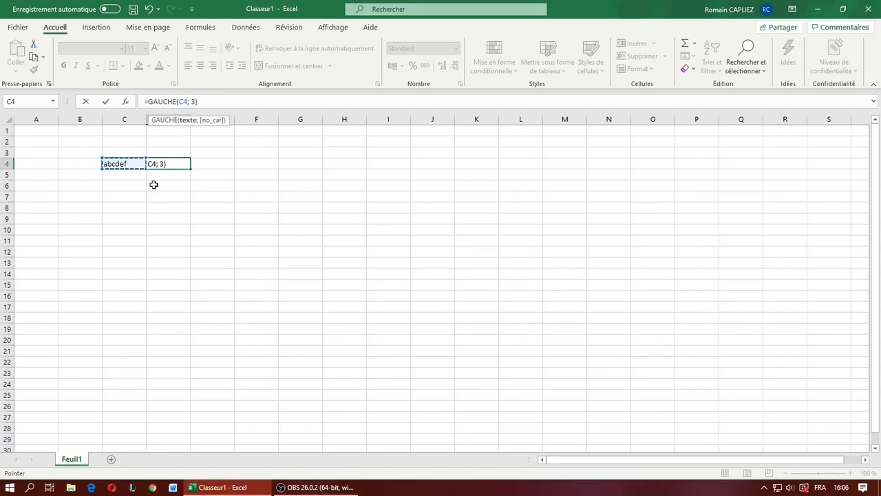
key(Return)
key(Up)
- Change the second letter of cell C4 to get "accdef" and check the linked formula cell D4
click(131, 164)
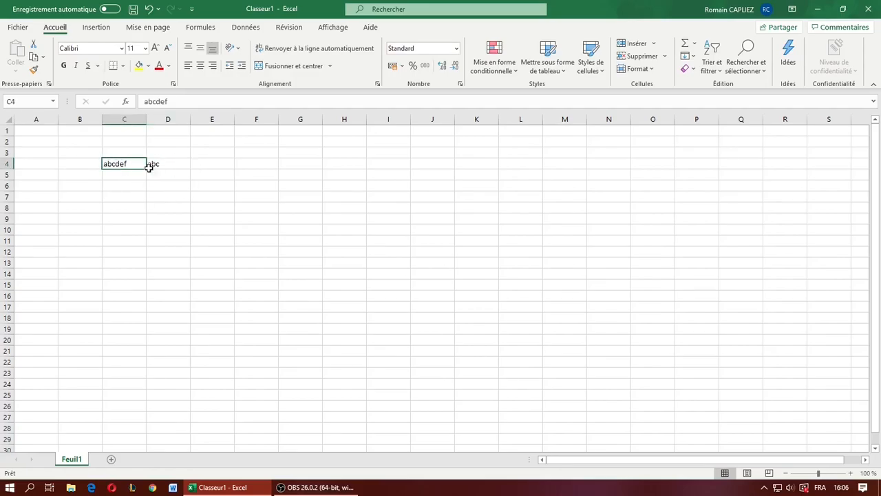
click(153, 101)
key(BackSpace)
text(c)
key(Return)
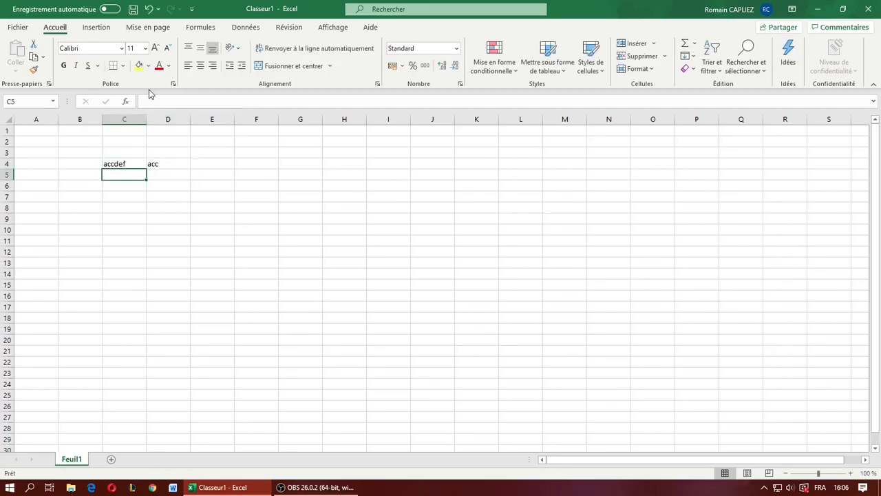
click(177, 163)
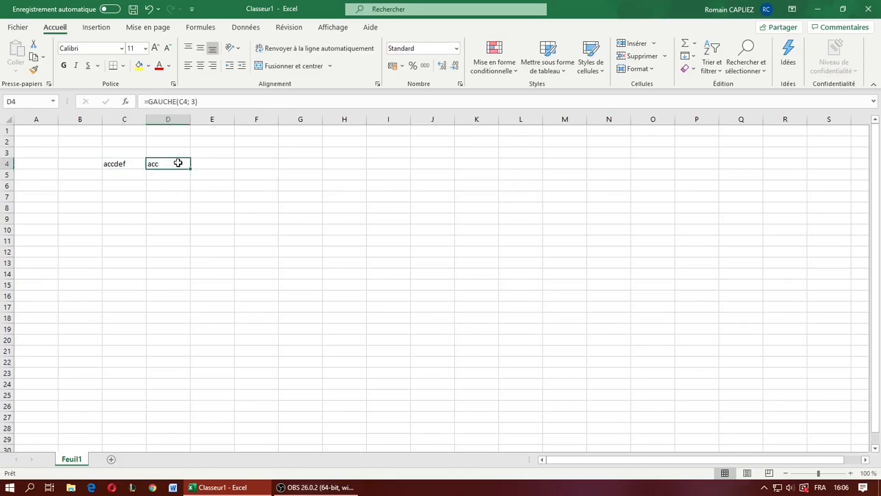
- Set the text in cell C4 back to "abcdef" and check the formula cell D4 again
click(137, 165)
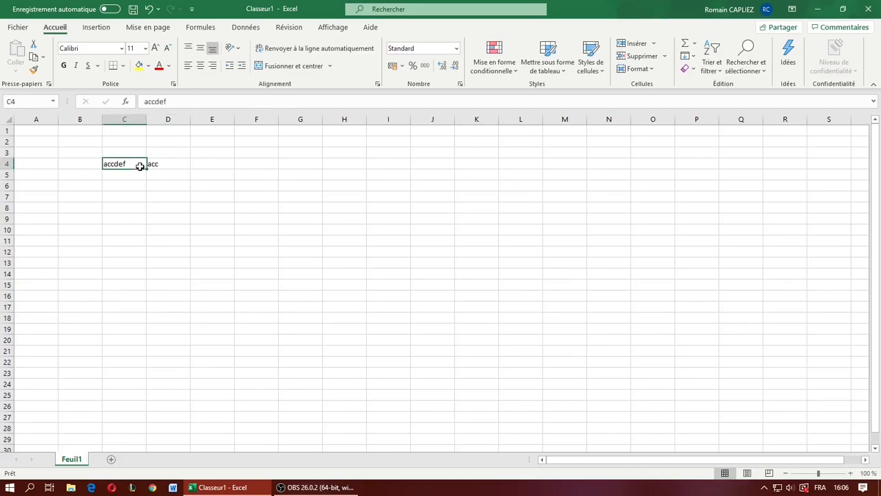
click(148, 102)
key(BackSpace)
text(b)
key(Return)
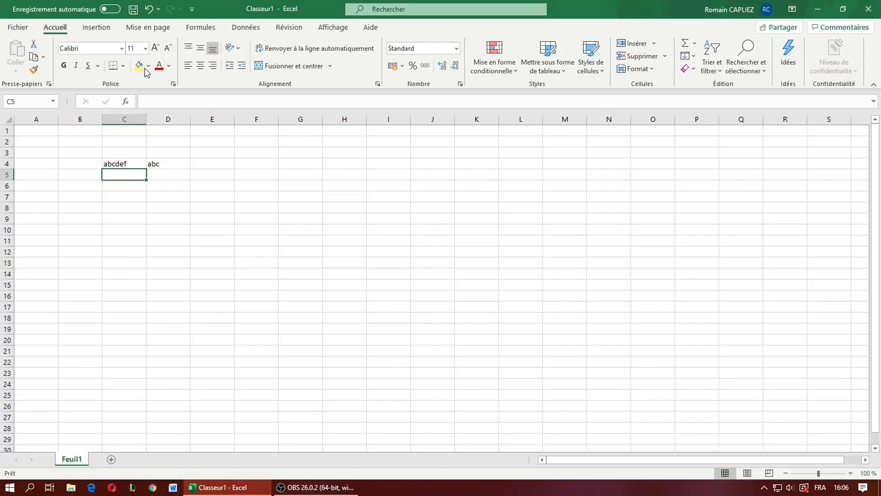
click(169, 163)
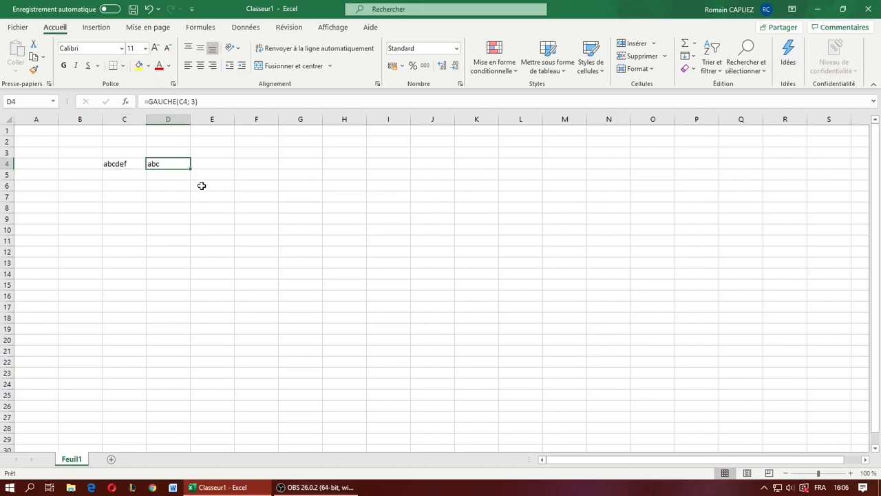
click(193, 202)
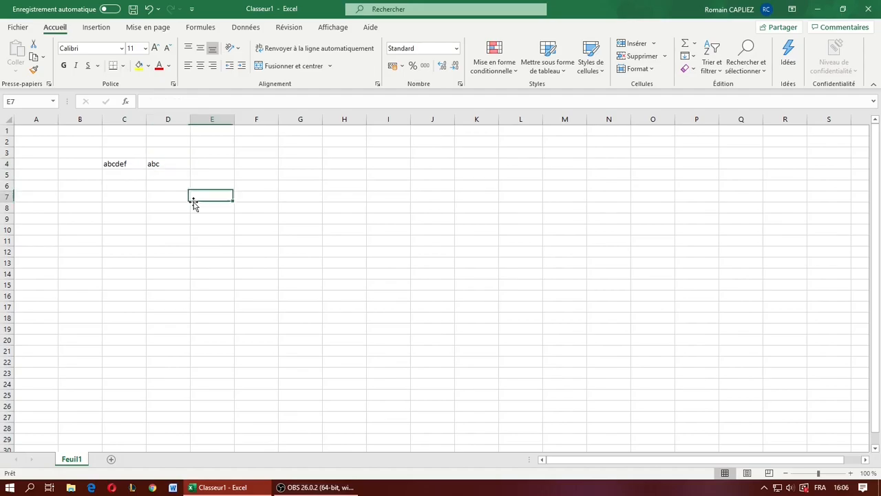
- Replace the GAUCHE function in D4's formula with DROITE, keeping C4 and 3 as arguments
click(175, 161)
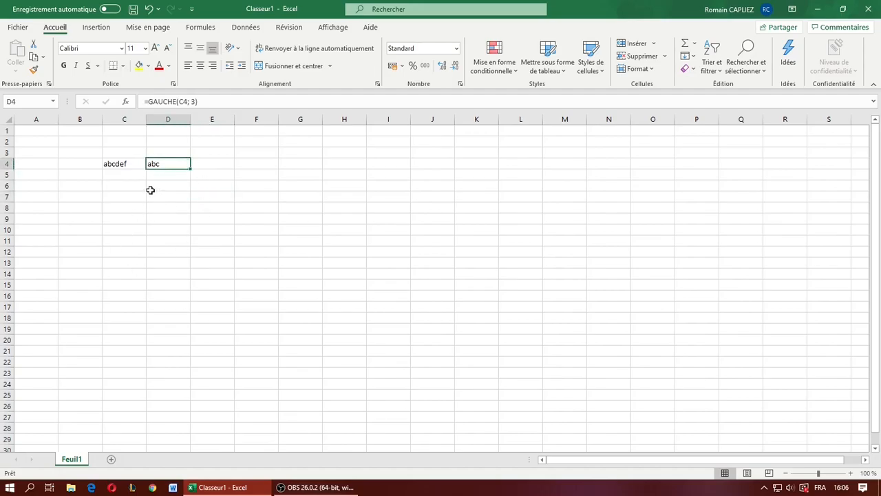
double_click(161, 101)
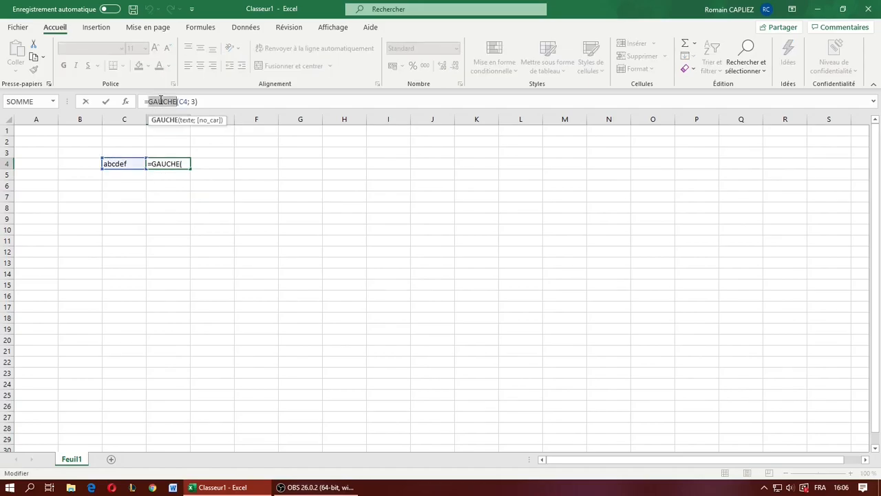
text(Droite)
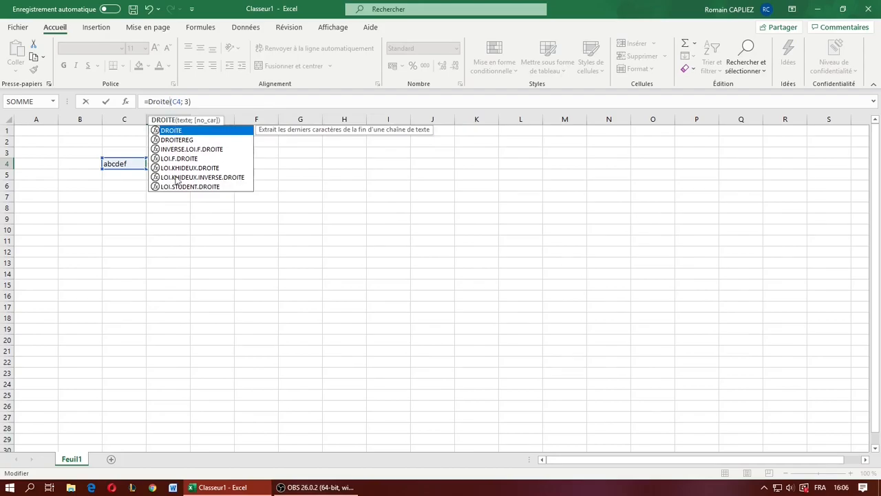
key(Return)
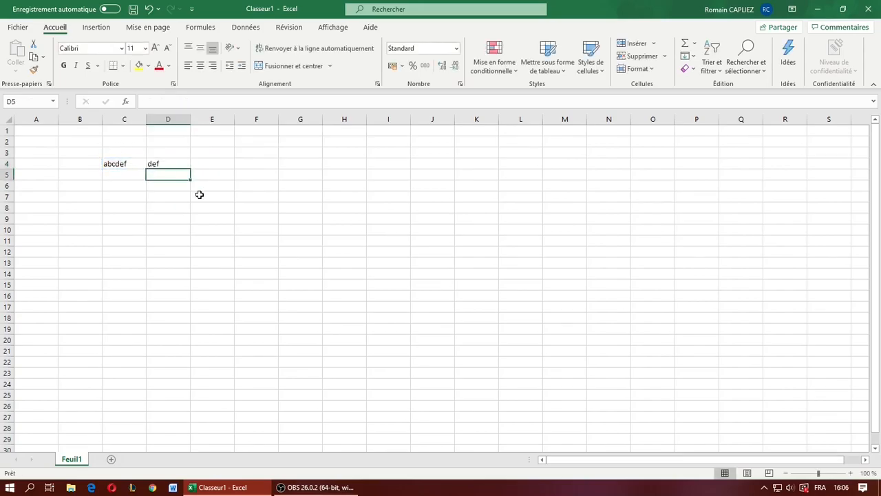
click(162, 165)
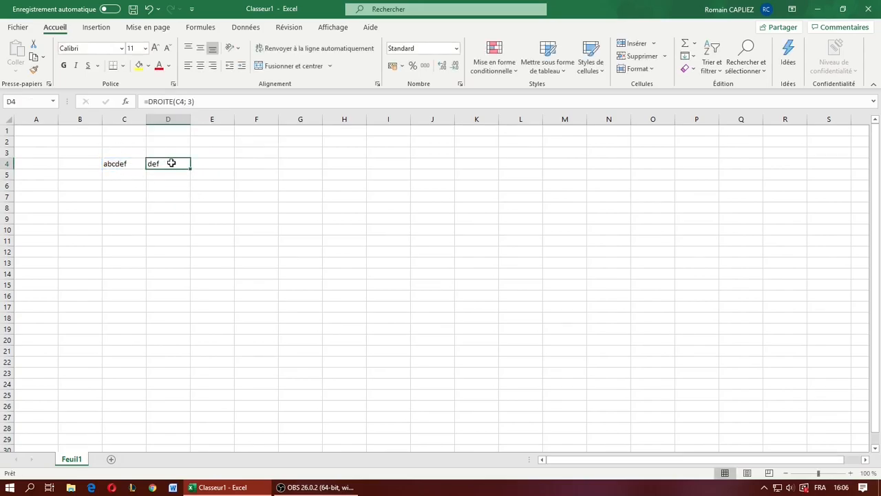
- Change the last letter of the text in cell C4 to get "abcdeg"
click(126, 163)
click(179, 102)
key(BackSpace)
text(g)
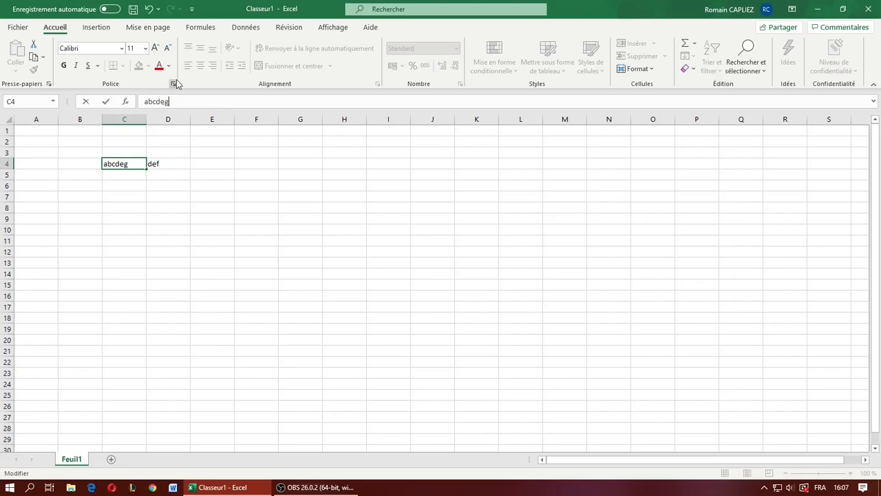
key(Return)
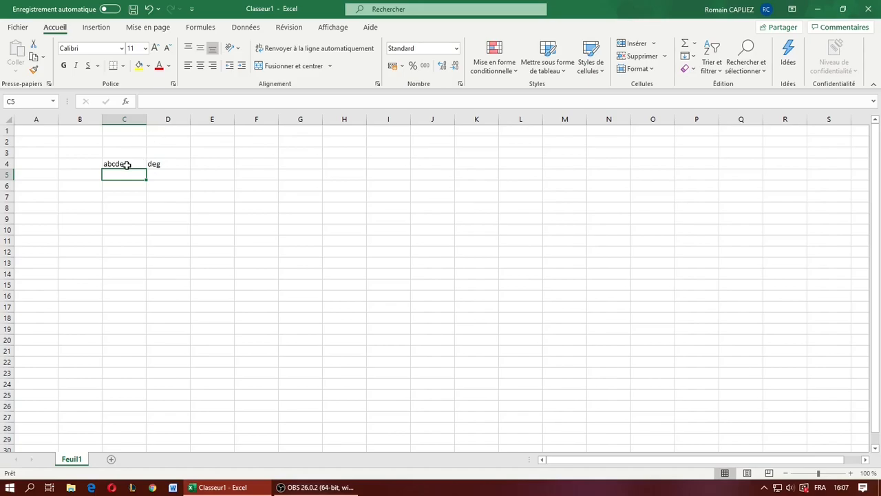
drag(94, 157, 158, 170)
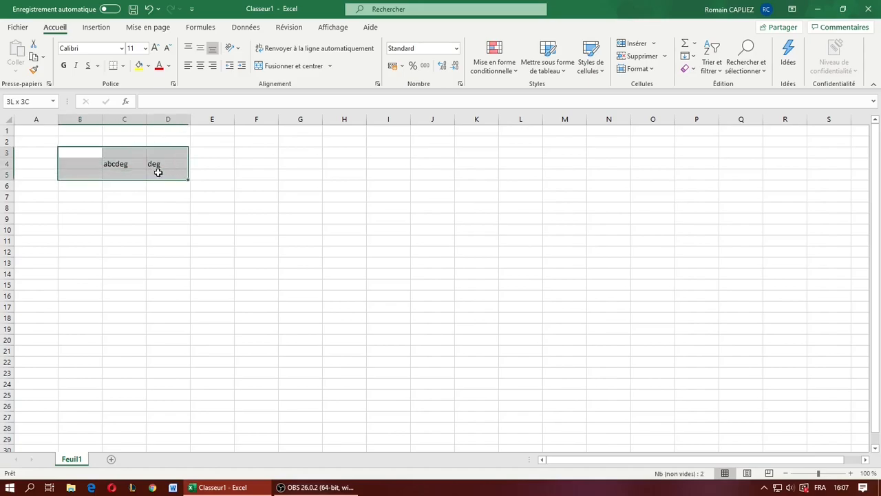
click(186, 204)
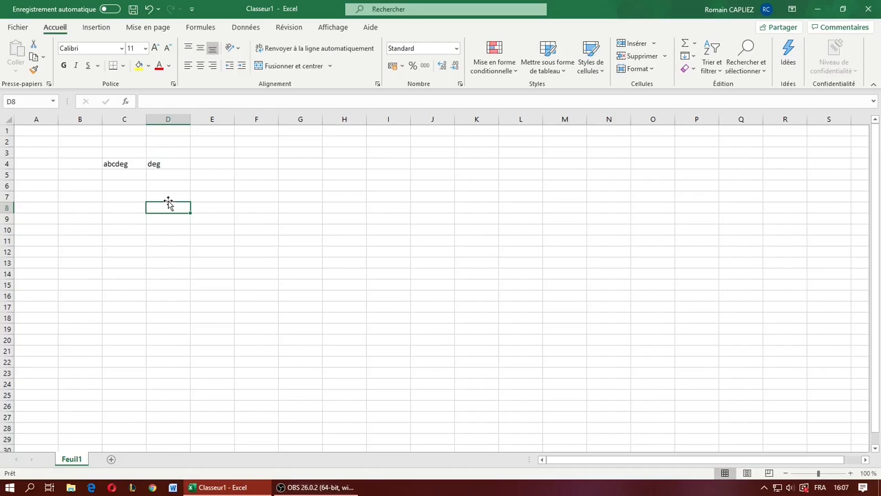
click(175, 173)
click(143, 166)
click(150, 171)
click(147, 166)
click(132, 164)
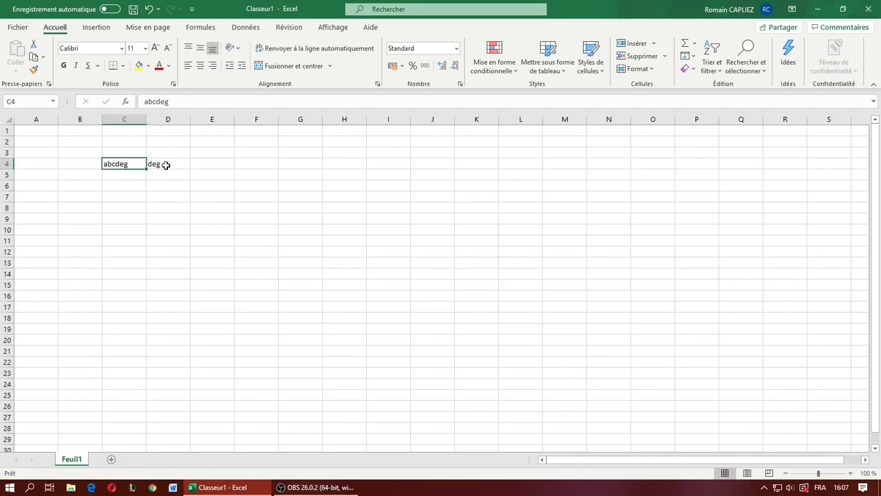
- Delete the formula in D4 and restore the text in C4 to "abcdef"
click(167, 164)
key(Delete)
click(138, 172)
click(131, 166)
click(184, 103)
key(BackSpace)
text(f)
key(Return)
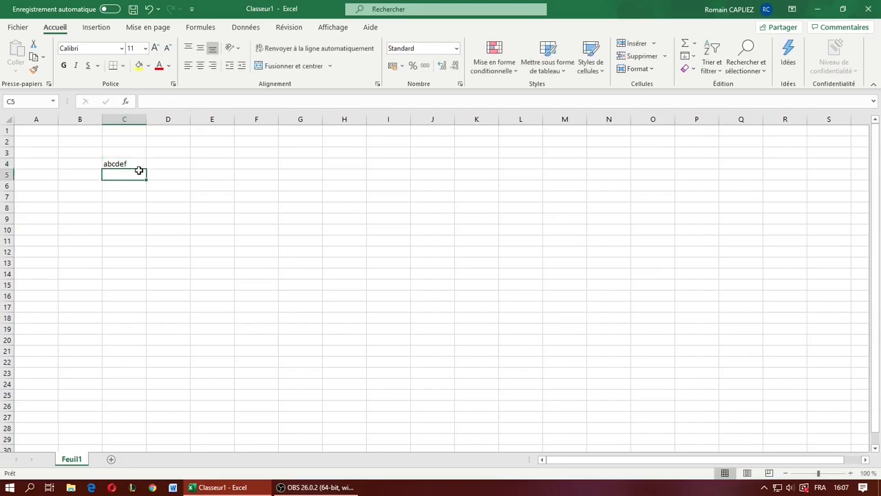
- Enter 123456 in cell C5 and join the contents of C4 and C5 in cell D4 with CONCAT
text(123456)
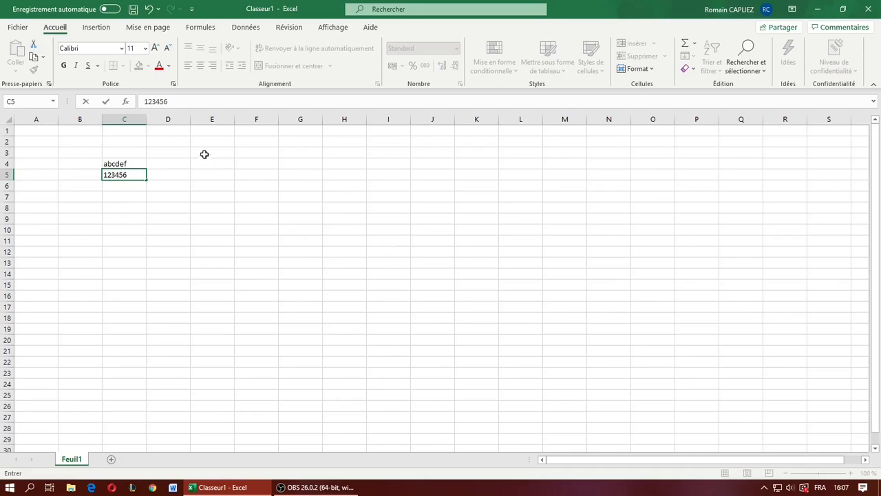
click(170, 163)
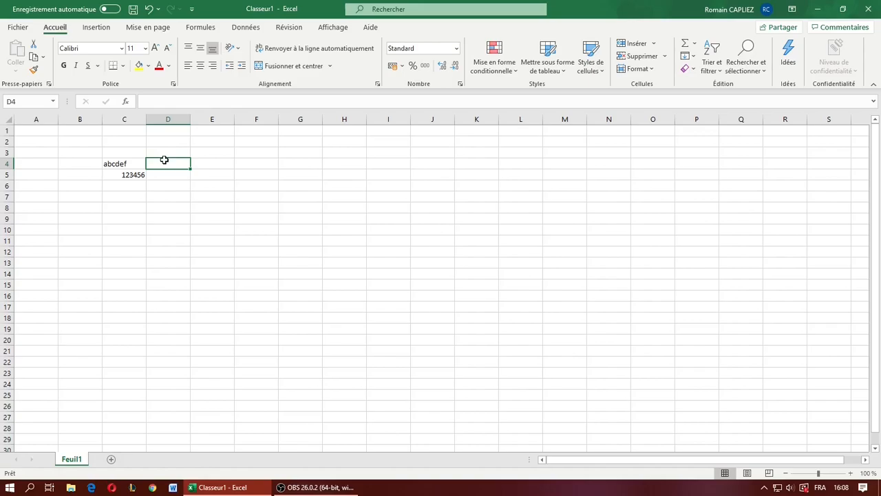
text(=Concat)
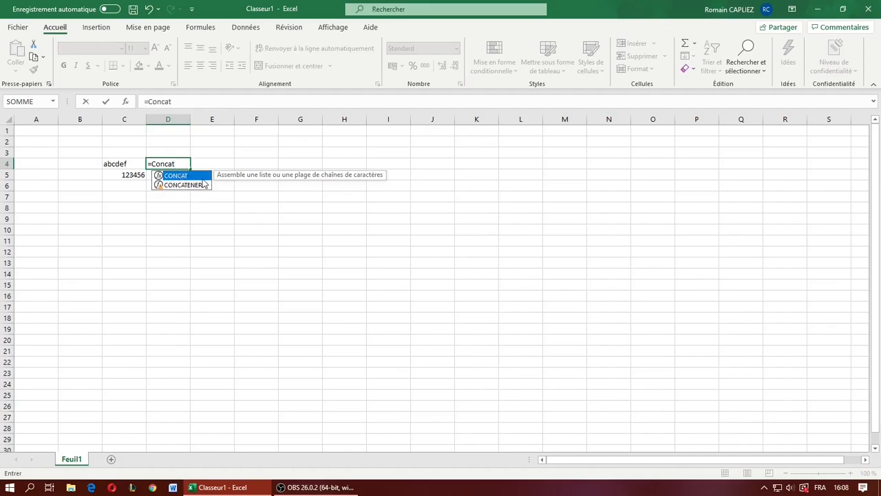
text(()
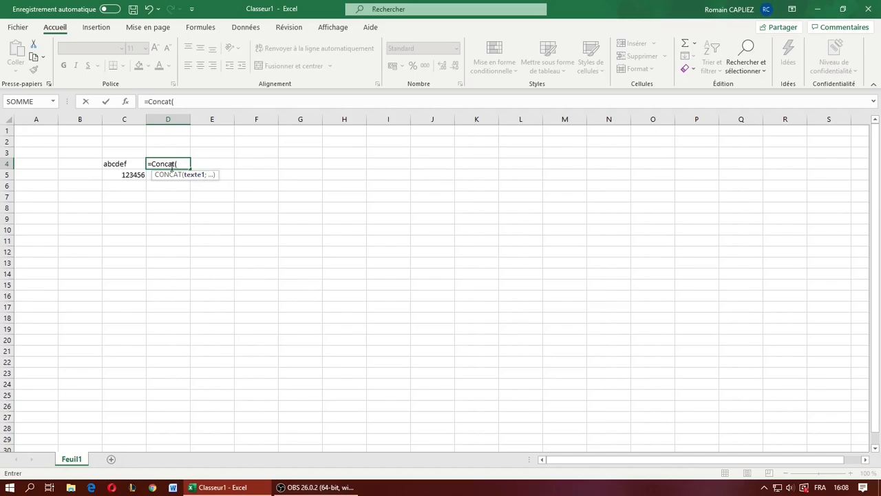
click(112, 165)
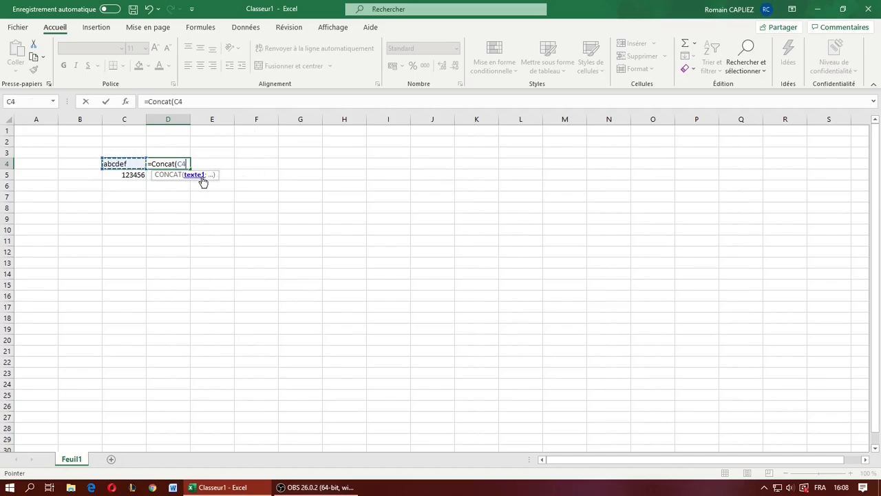
text(;)
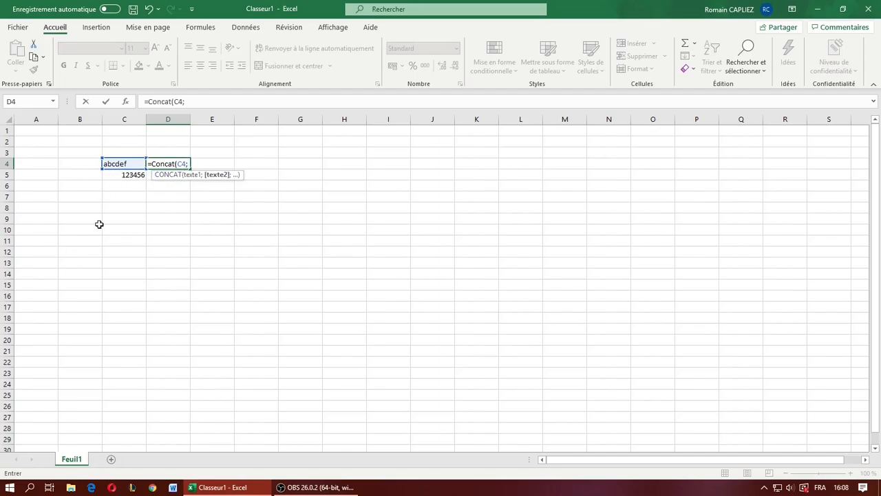
click(130, 176)
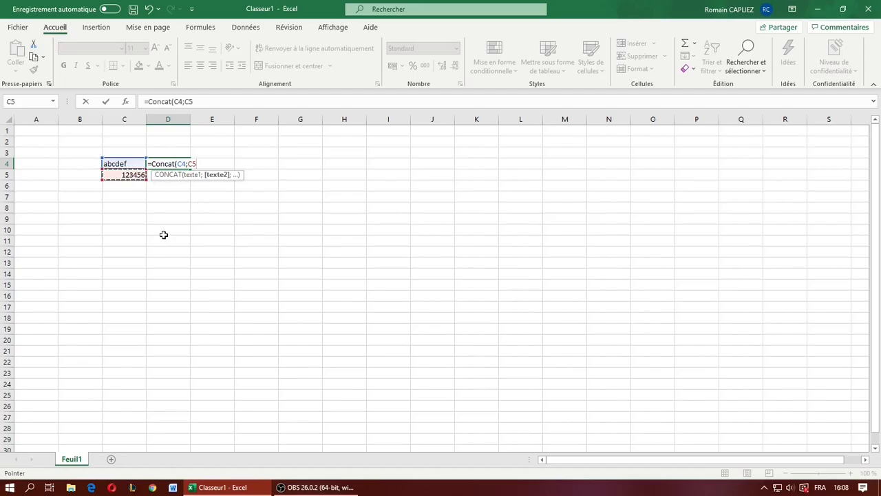
text())
key(Return)
- Widen column D to fit the joined text in cell D4
click(186, 165)
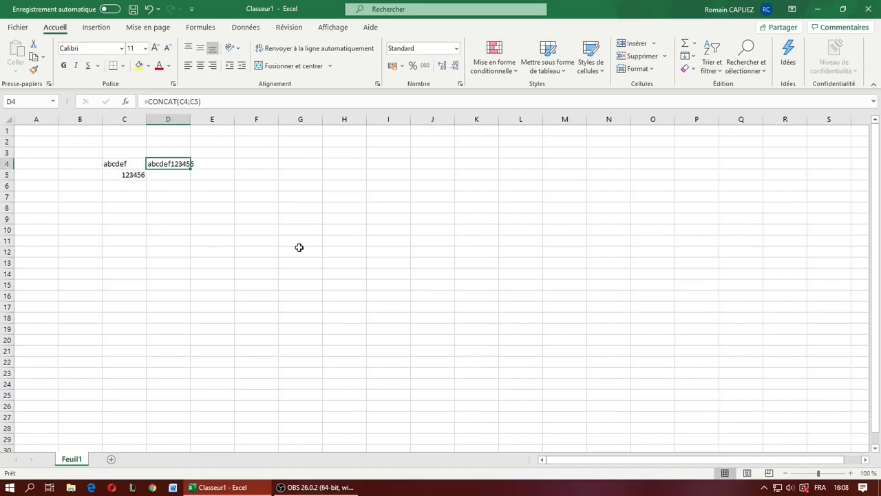
double_click(189, 120)
click(242, 200)
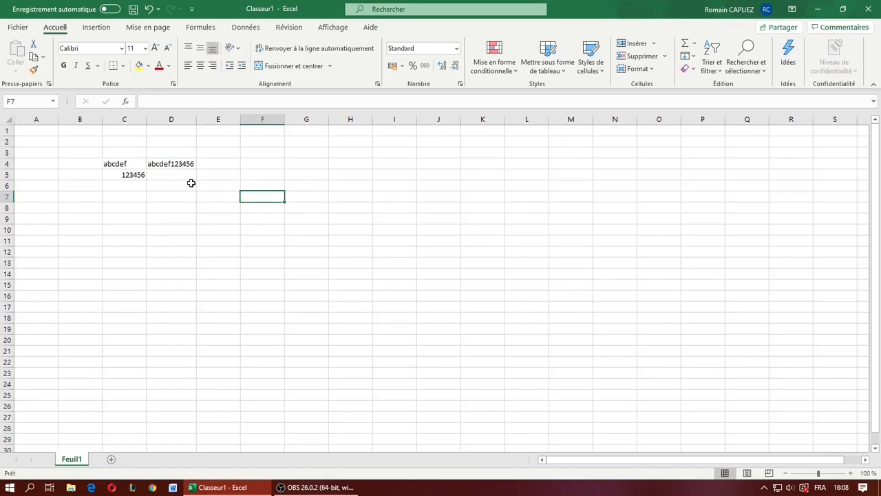
- Delete the CONCAT formula in D4 and the number in C5
click(173, 165)
key(Delete)
click(143, 177)
key(Delete)
- Count the characters of the text in C4 with the NBCAR function in cell D4
click(175, 166)
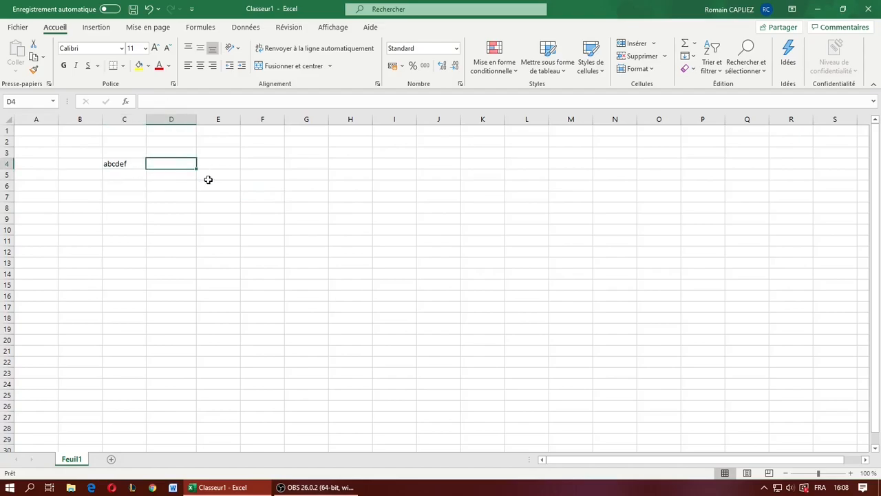
text(=nbcar)
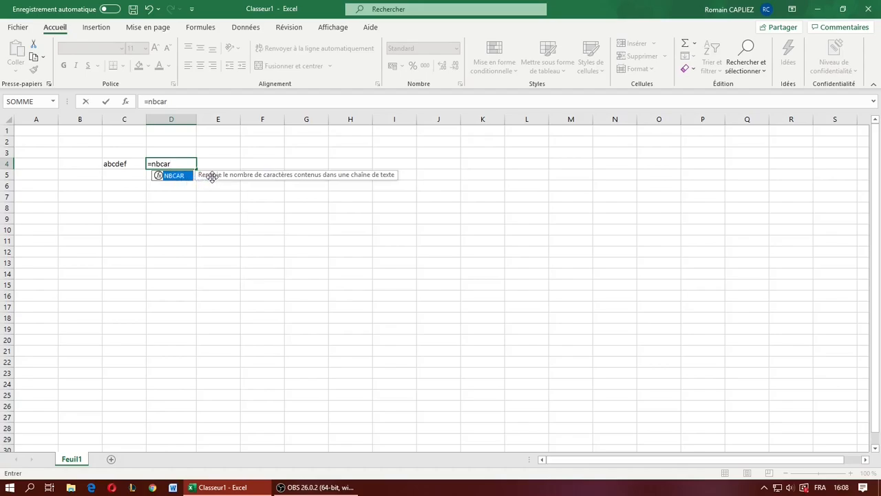
double_click(176, 175)
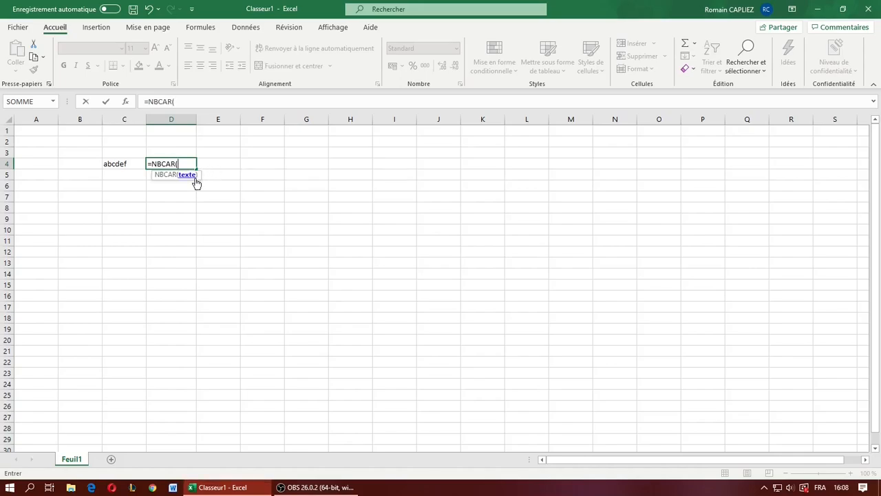
click(118, 169)
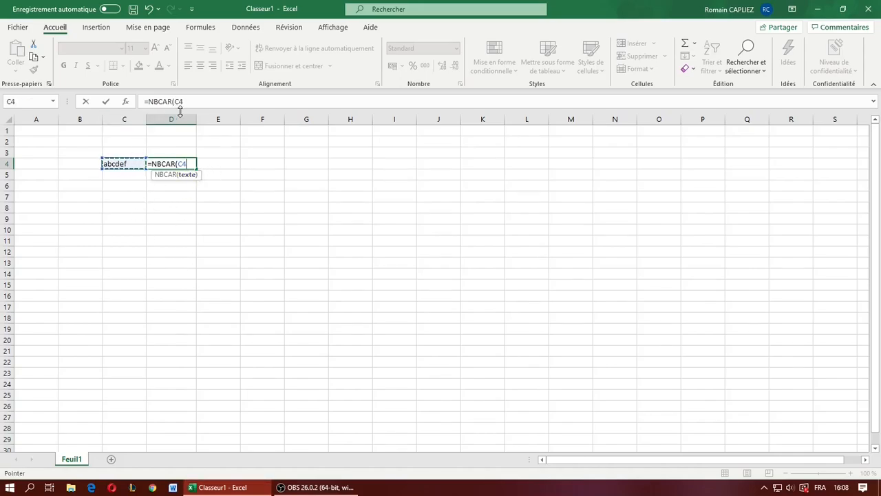
key(Return)
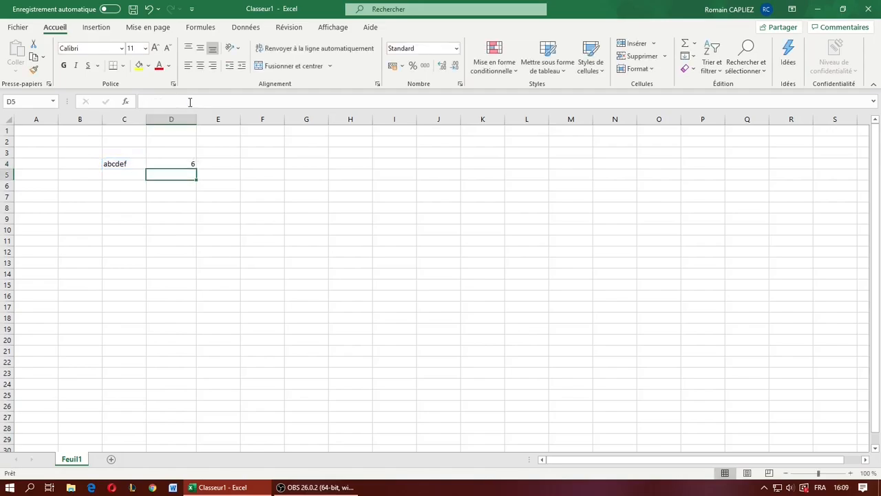
- Append "gg" to the text in cell C4 to test the character count formula
click(131, 163)
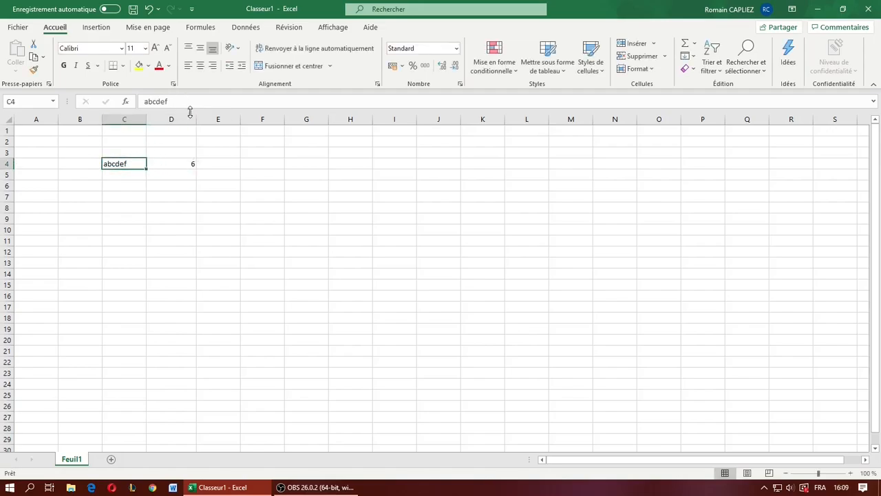
click(197, 101)
text(gg)
key(Return)
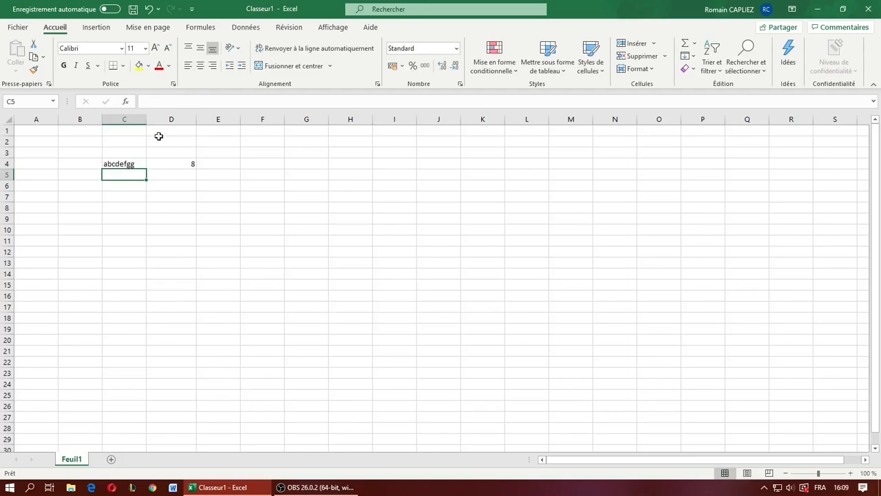
- Remove the two added letters from C4 so the text is "abcdef" again
click(136, 165)
click(183, 102)
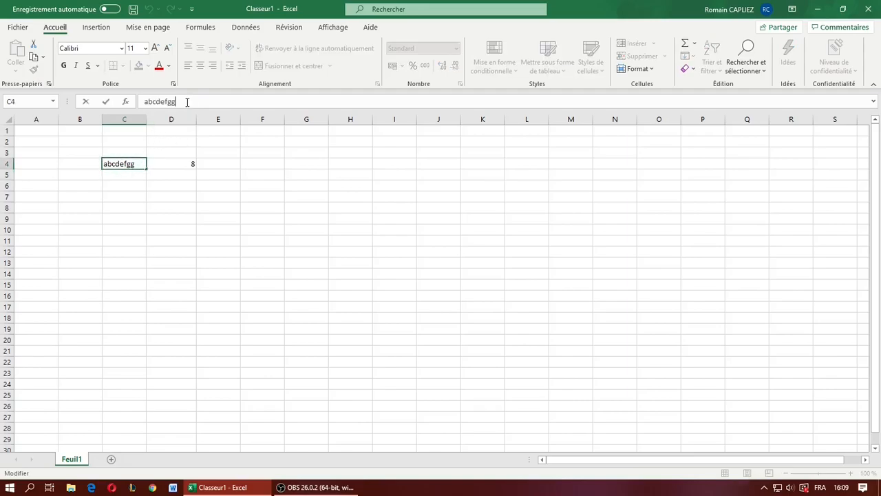
key(BackSpace)
key(BackSpace)
key(Return)
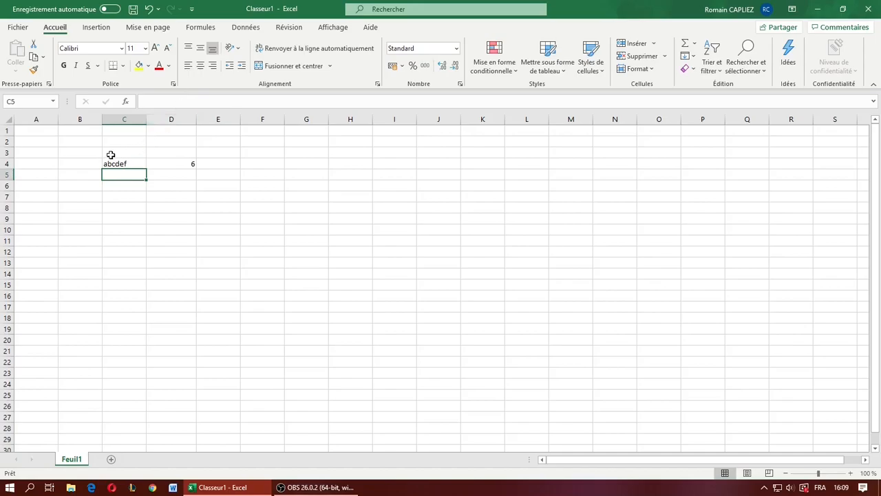
- Clear the text in cell C4 together with the NBCAR formula in D4
drag(113, 155, 179, 163)
click(198, 216)
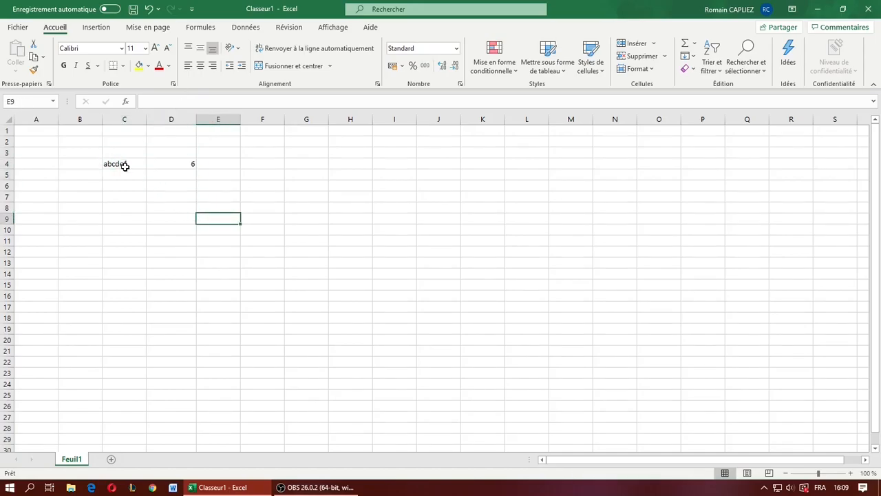
click(124, 166)
click(164, 172)
click(120, 154)
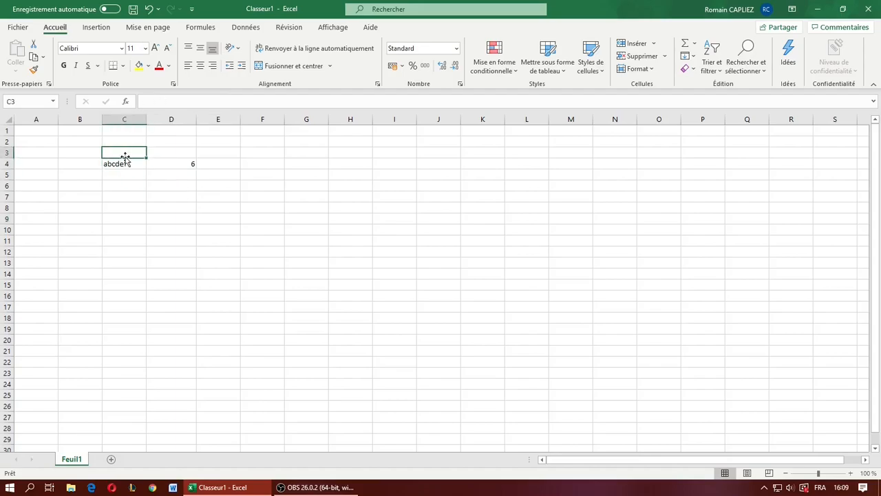
drag(124, 165, 173, 164)
click(167, 197)
key(Delete)
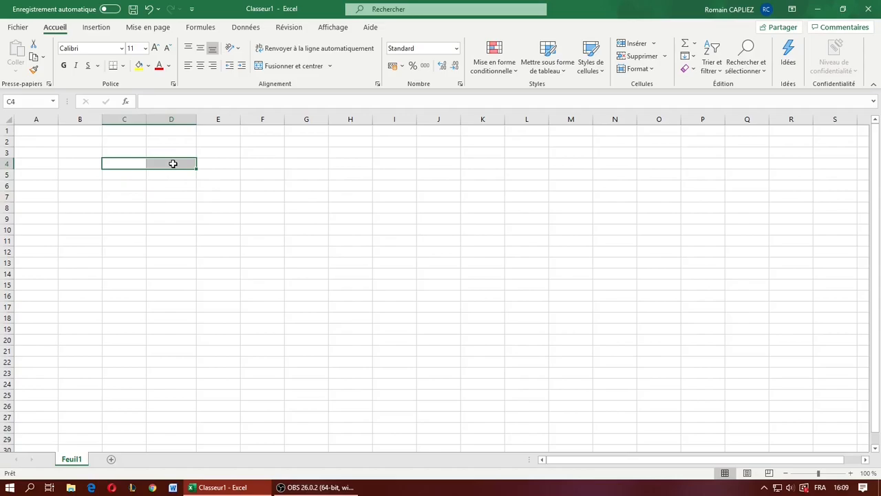
- Insert today's date in cell D5 with the AUJOURDHUI function and check the resulting formula
click(194, 174)
text(auj)
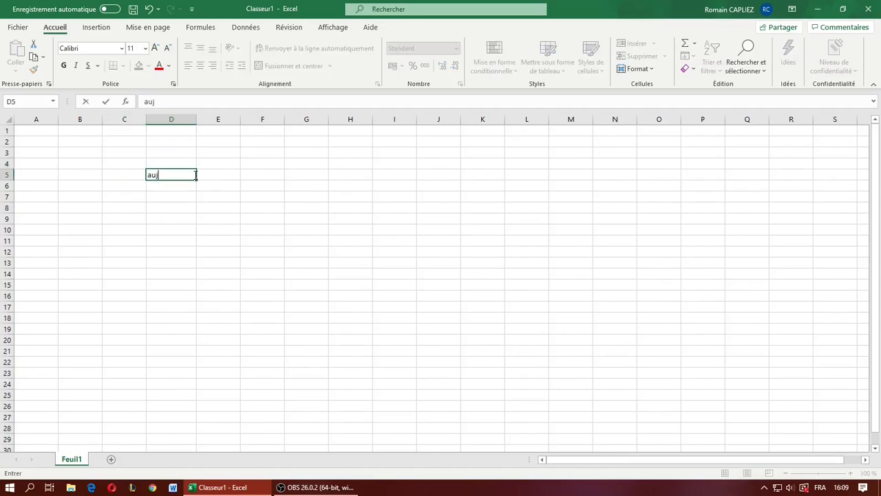
text(our)
key(BackSpace)
key(BackSpace)
key(BackSpace)
key(BackSpace)
key(BackSpace)
key(BackSpace)
text(=aujou)
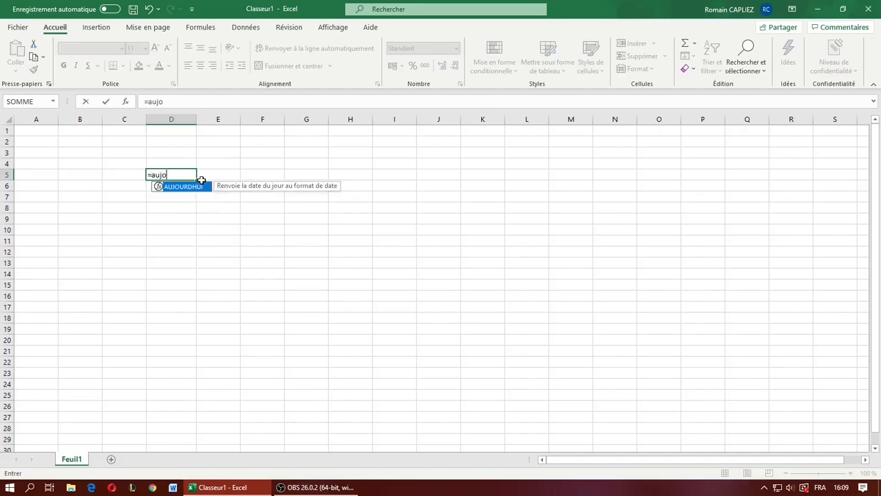
double_click(184, 187)
key(Return)
key(Up)
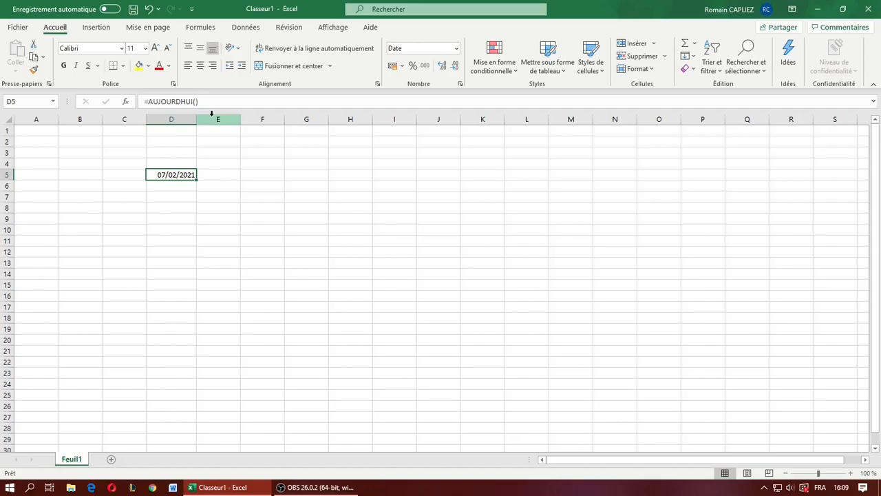
- Clear cell D5 and enter the formula =AUJOURDHUI() in it again
key(Delete)
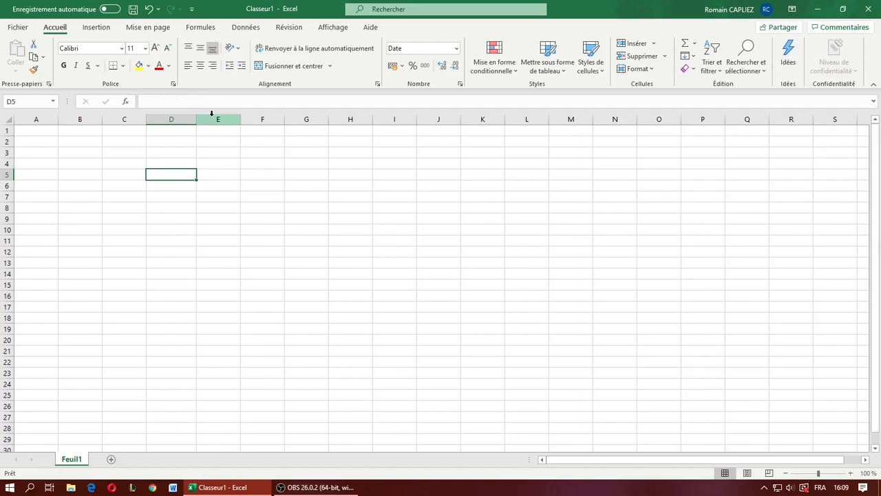
text(=ajou)
key(BackSpace)
key(BackSpace)
key(BackSpace)
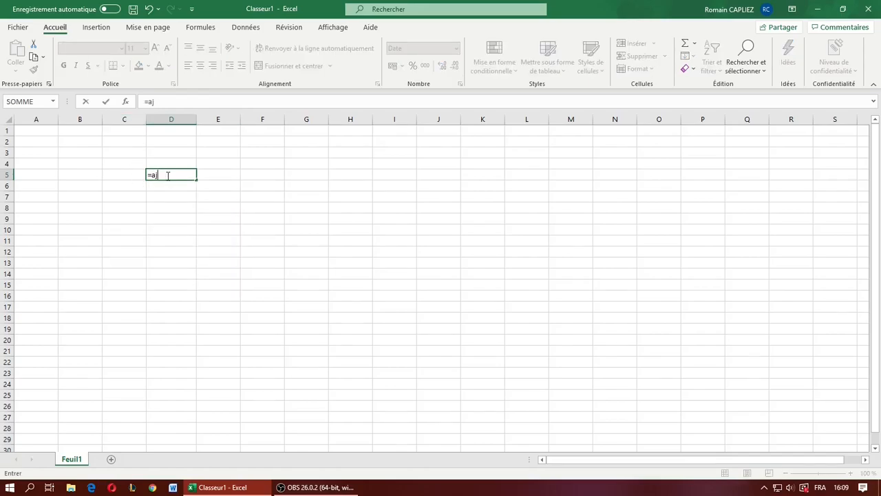
text(ujo)
key(Return)
click(168, 175)
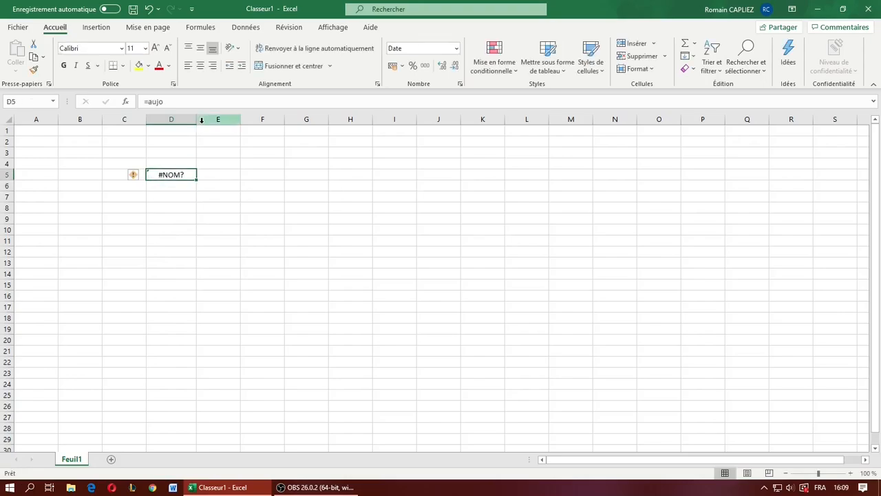
click(181, 101)
text(ur)
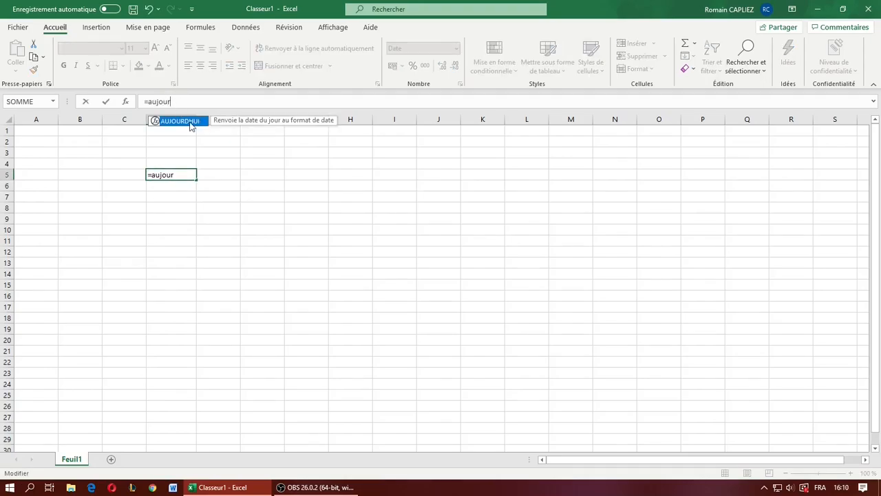
double_click(190, 122)
text())
key(Return)
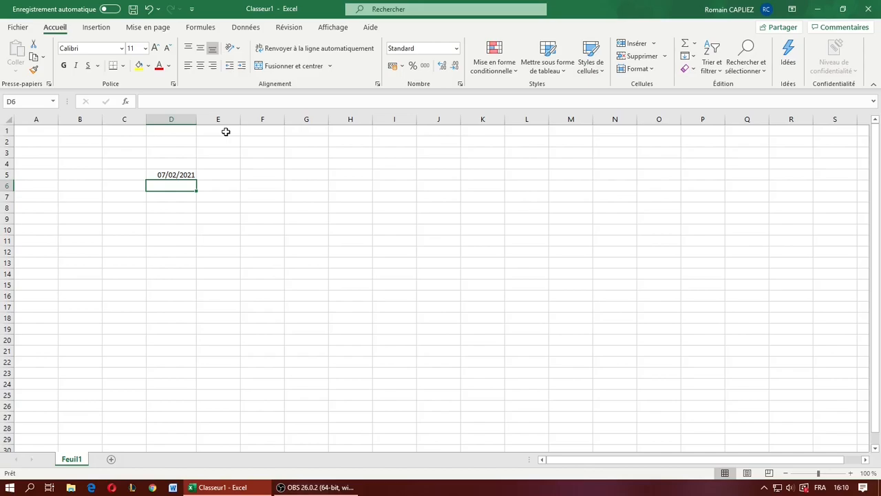
- Extract the month of the date in D5 with the MOIS function in cell D6
text(=mois)
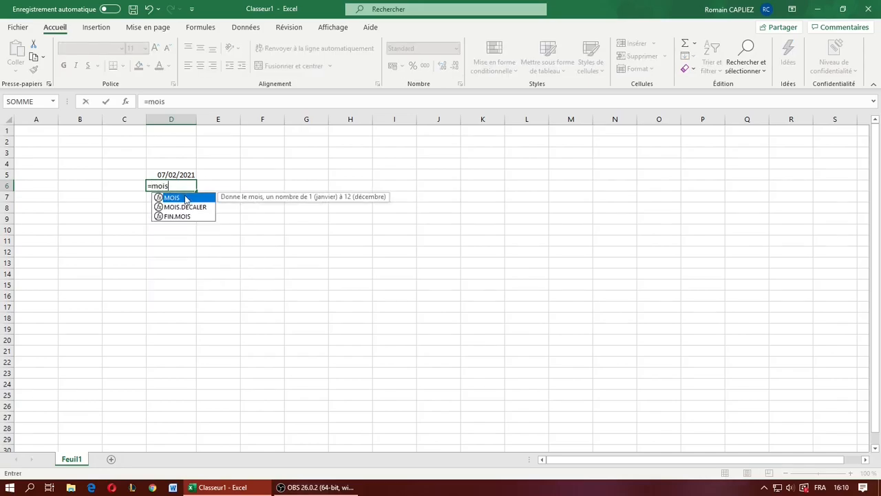
double_click(185, 200)
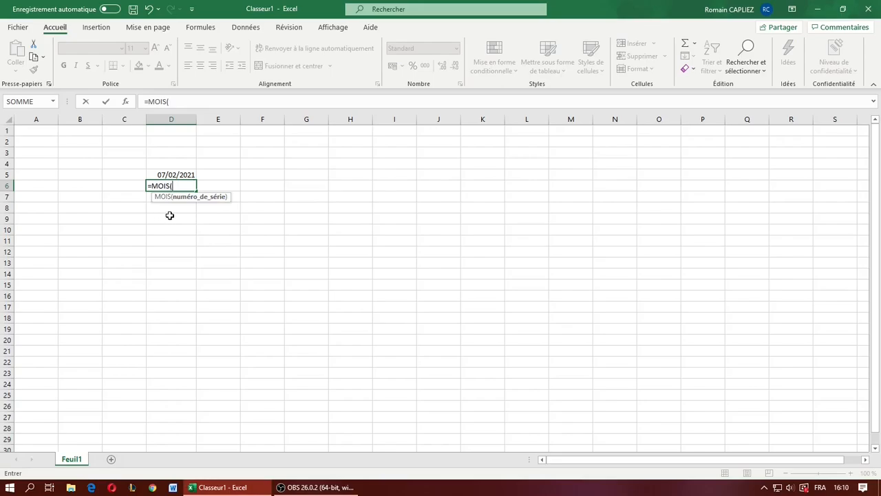
click(172, 173)
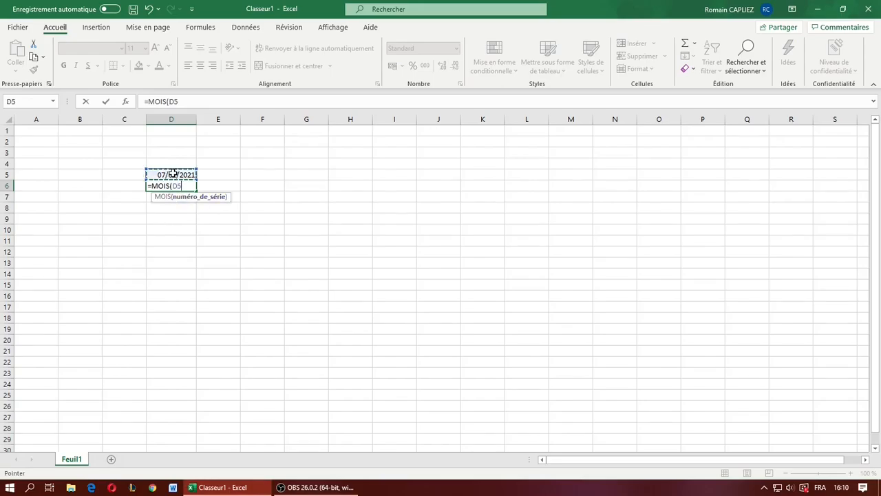
key(Return)
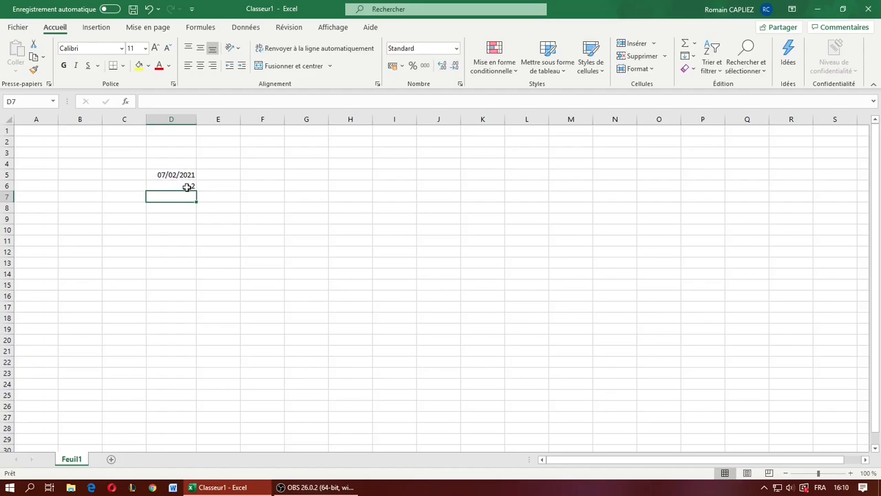
click(173, 173)
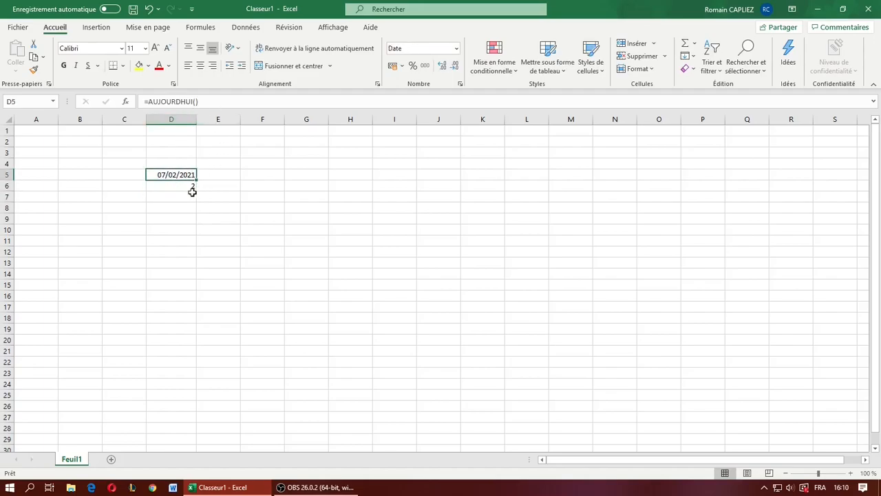
click(223, 172)
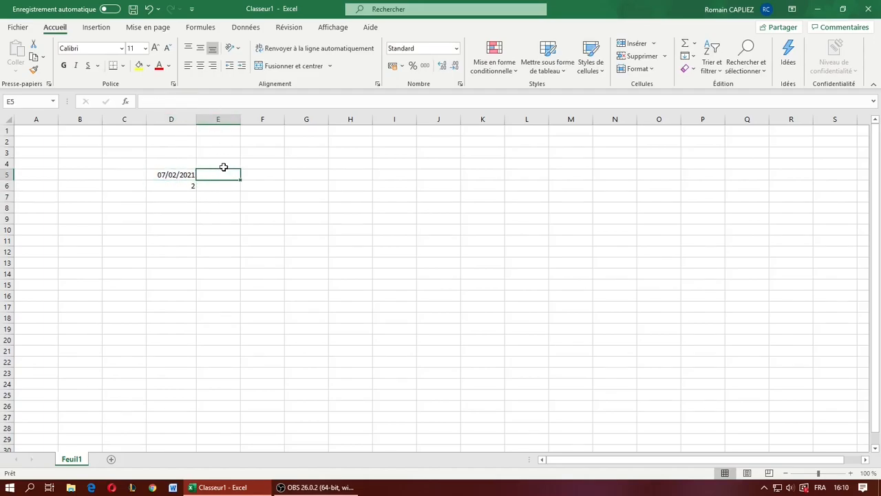
- Enter the date 23/12/2021 in cell E5
text(23)
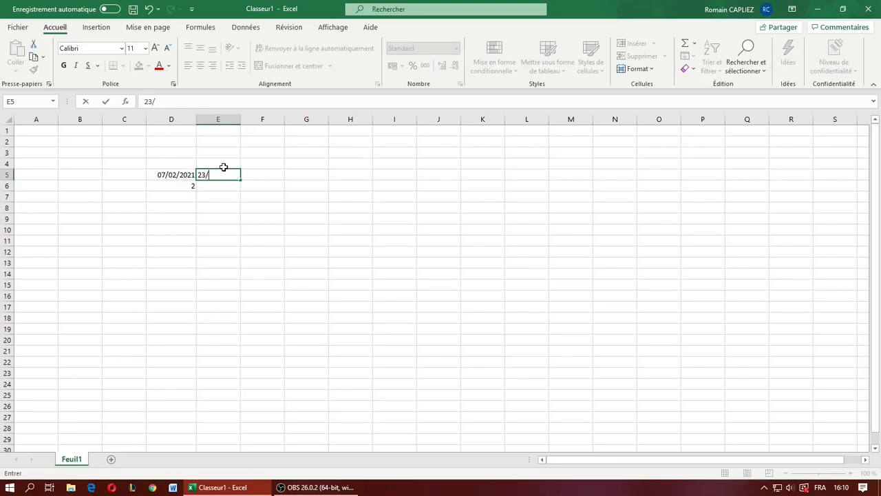
text(/12/2021)
- Change the MOIS formula in cell D6 so that it refers to cell E5 instead of D5
click(180, 182)
click(182, 103)
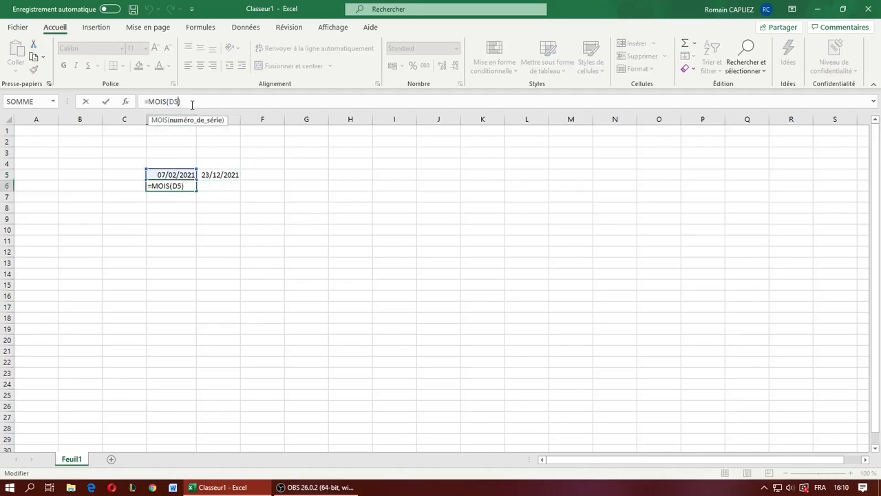
key(Left)
key(BackSpace)
key(BackSpace)
click(236, 176)
key(Return)
- Replace the MOIS function in cell D6 with ANNEE, keeping the reference to E5
click(186, 184)
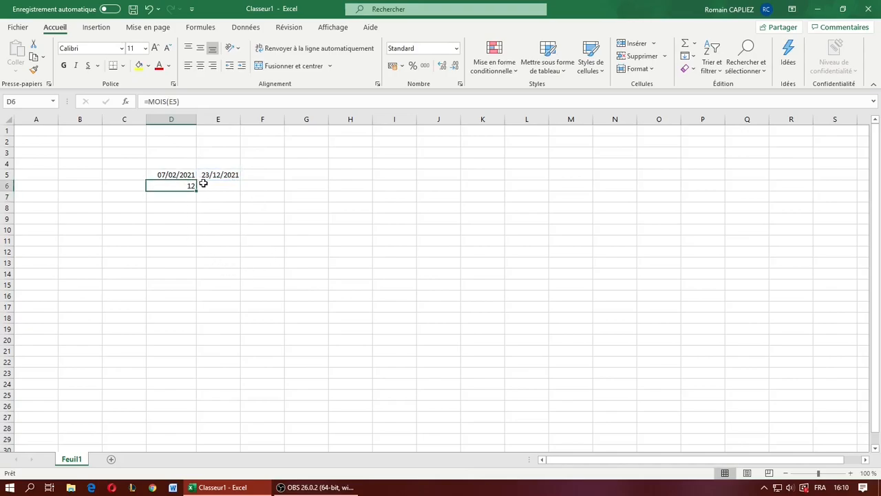
double_click(158, 101)
text(ANN)
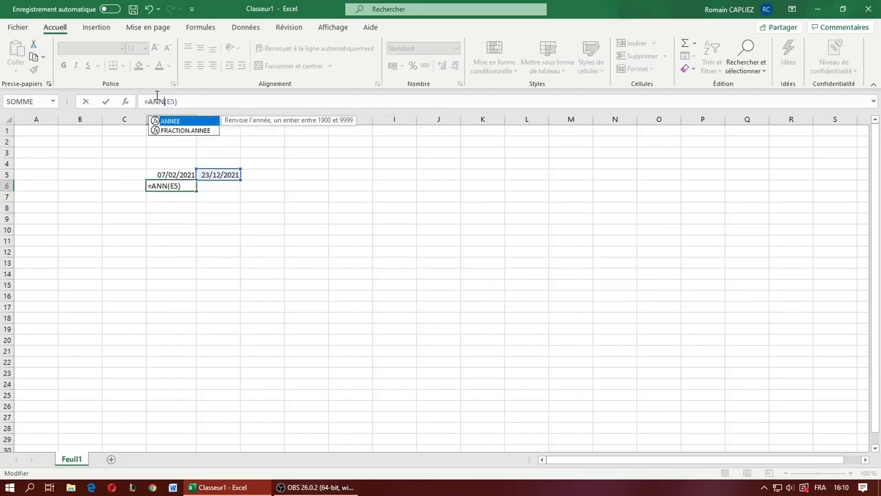
text(EE)
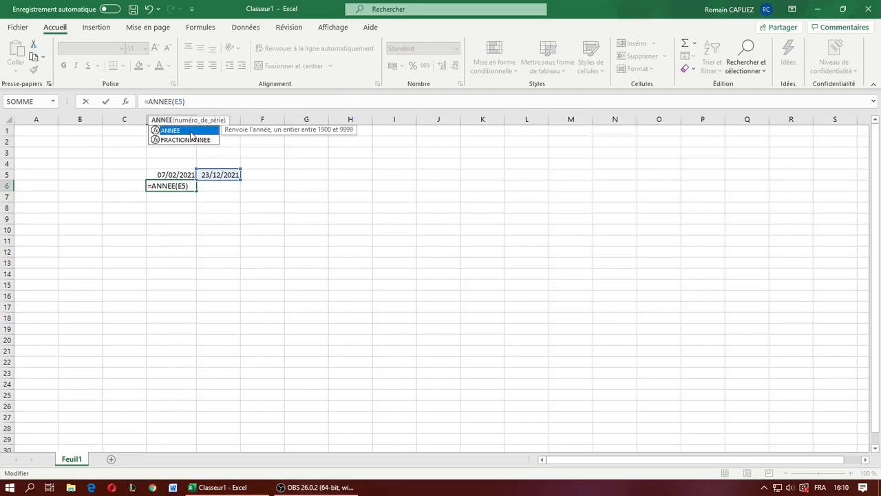
key(Return)
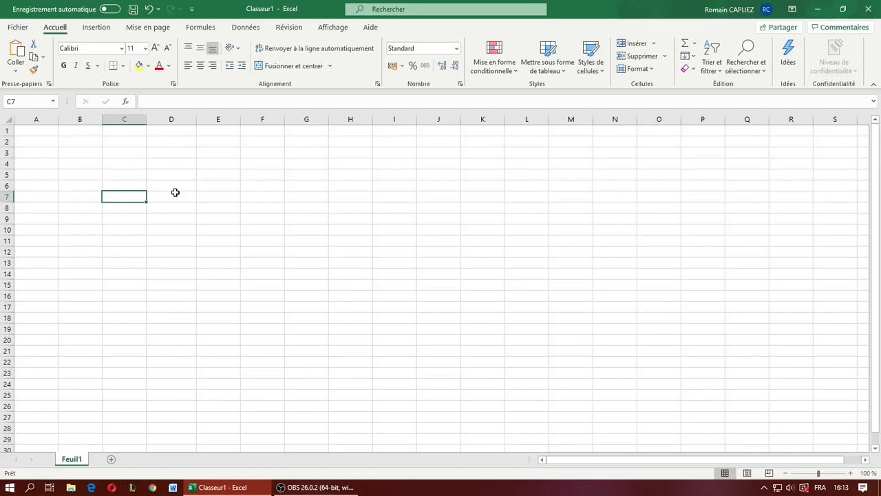
- Browse the function categories for cell D7 and look through the Date et Heure functions without inserting one
click(175, 192)
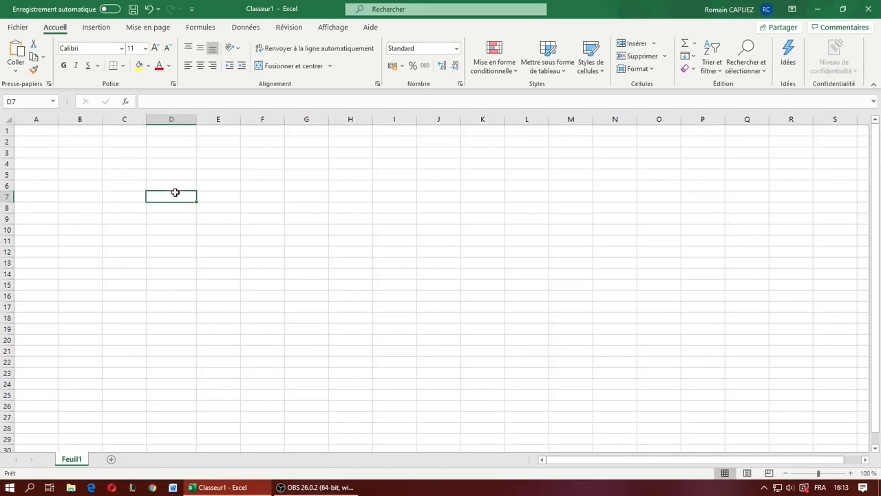
click(126, 102)
scroll(214, 278, down, 1)
click(314, 228)
scroll(308, 275, down, 1)
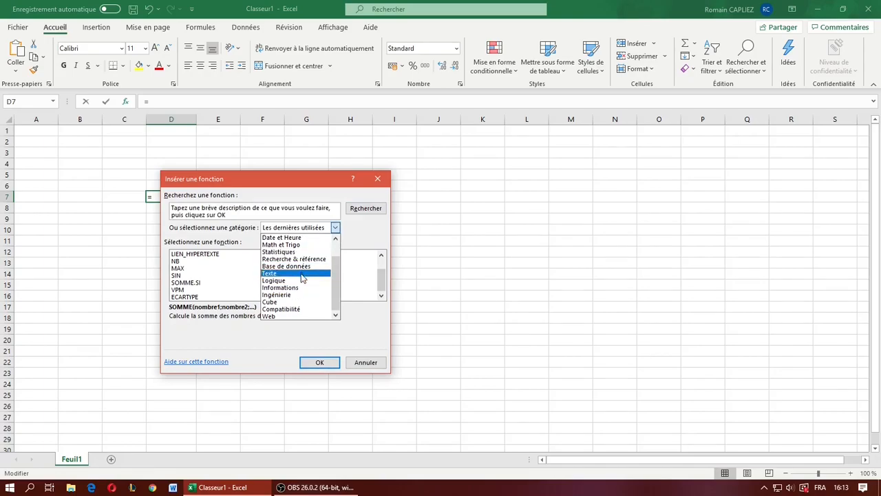
scroll(301, 310, up, 1)
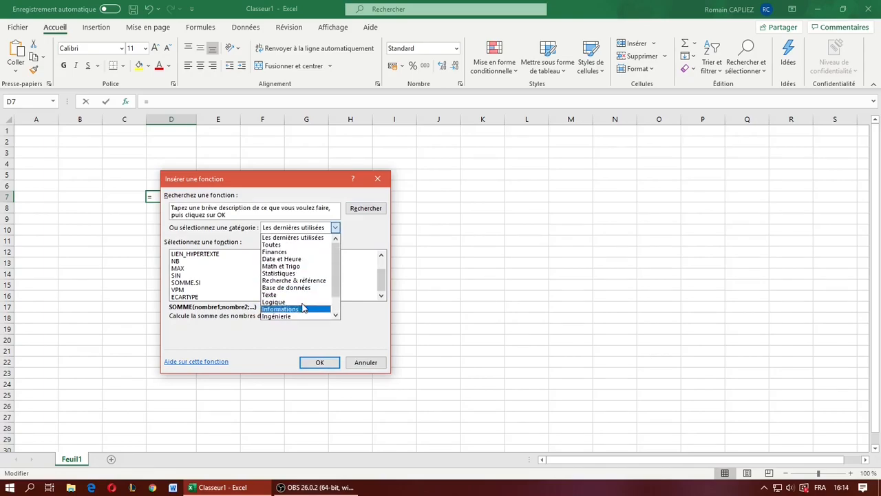
click(296, 260)
scroll(234, 289, down, 6)
scroll(234, 289, up, 6)
scroll(234, 296, down, 6)
scroll(252, 295, up, 6)
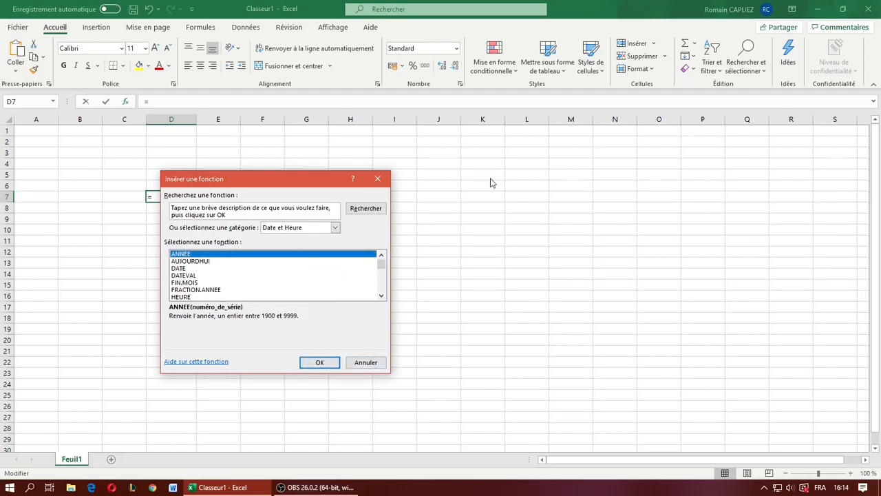
click(378, 180)
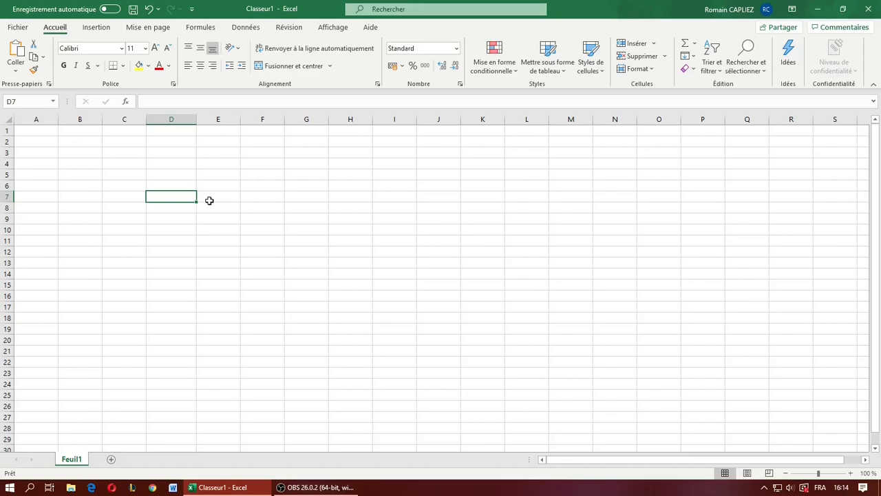
- Fill cells D1 to D25 with the number series 1 to 25, starting from the values 1 and 2
click(188, 161)
click(179, 133)
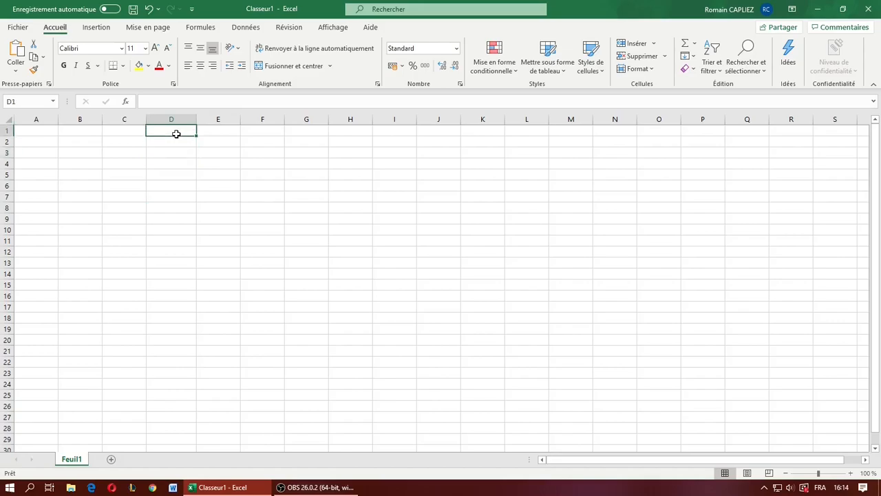
text(1)
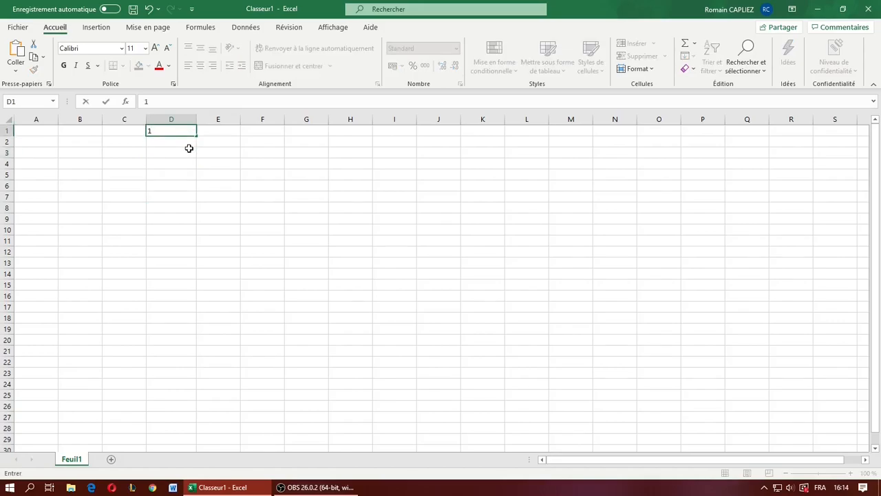
key(Return)
text(2)
key(Return)
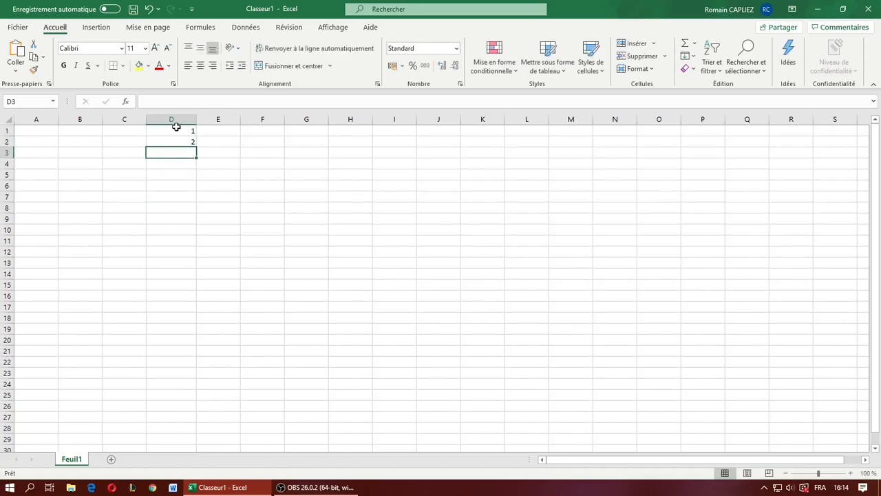
drag(188, 128, 254, 357)
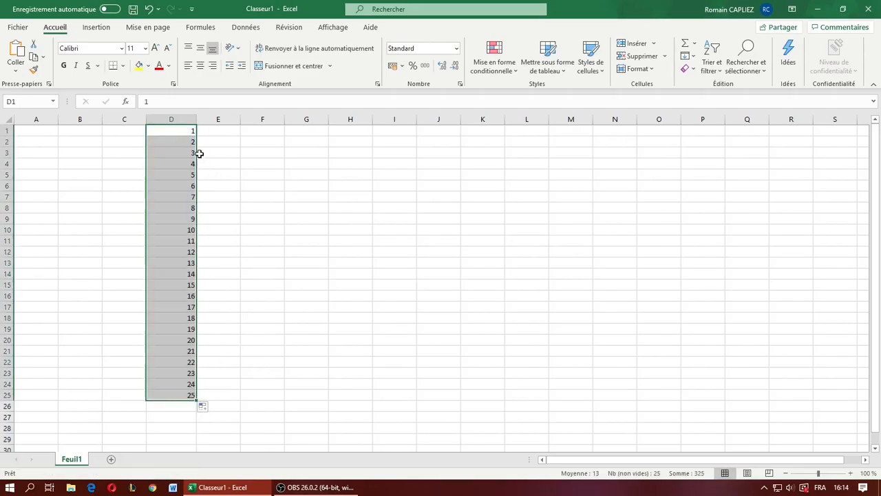
- Try the direct addition =1+2 in cell E1 and clear the cell again
click(218, 129)
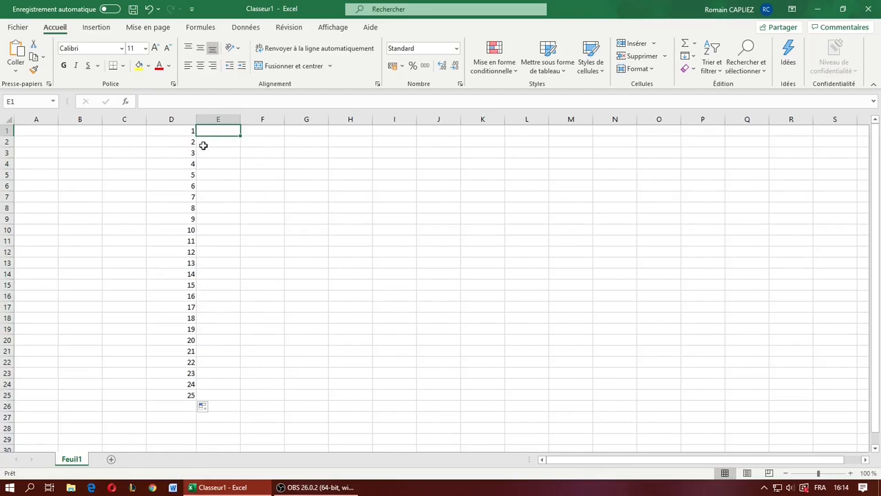
click(185, 137)
click(191, 216)
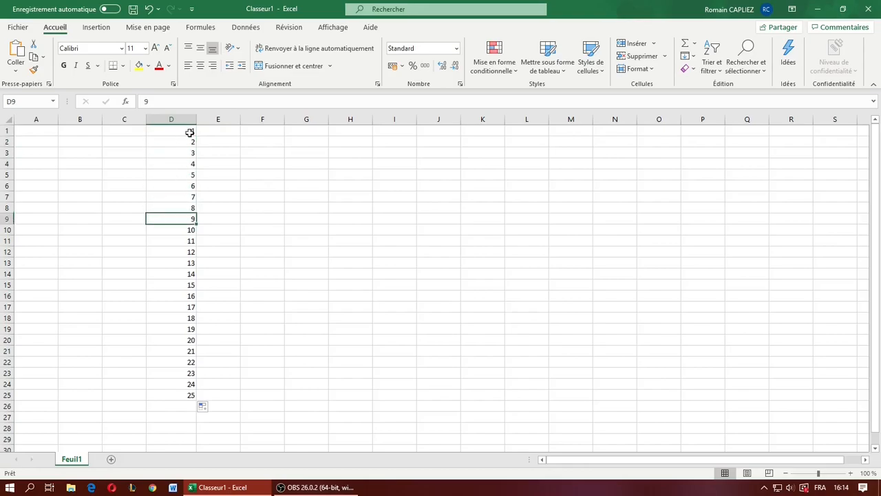
click(216, 129)
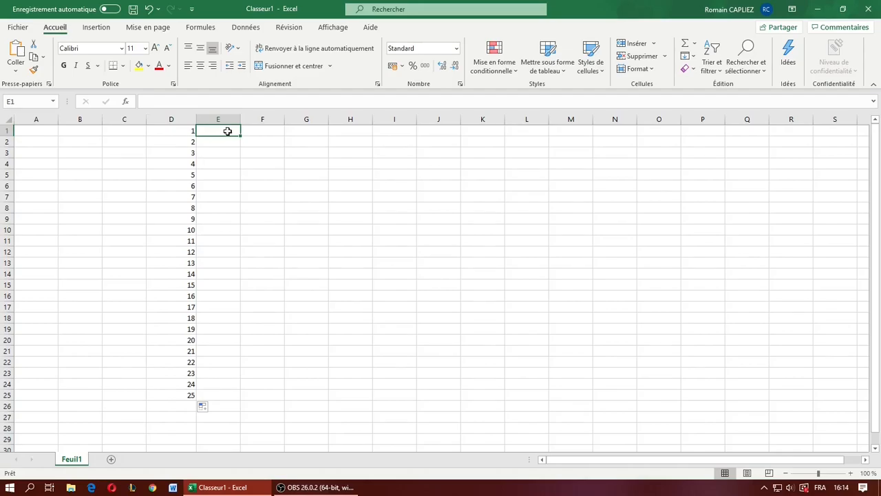
text(=1+2)
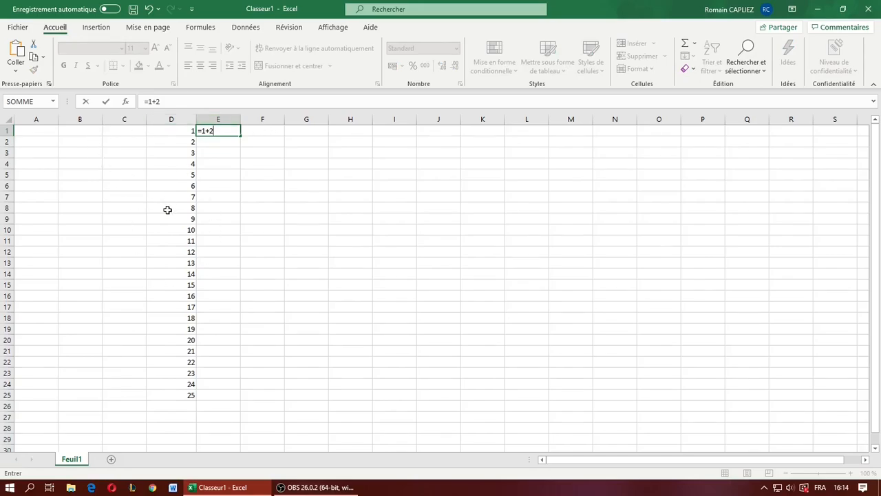
key(Return)
click(223, 132)
key(BackSpace)
- Enter a SOMME formula in cell E1 with the individual cells D1 to D8 as semicolon-separated arguments
click(182, 100)
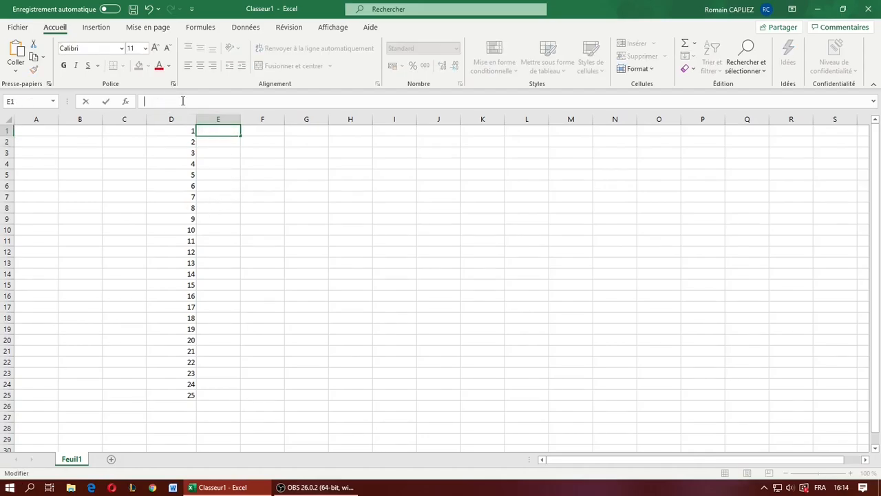
text(=SOMME)
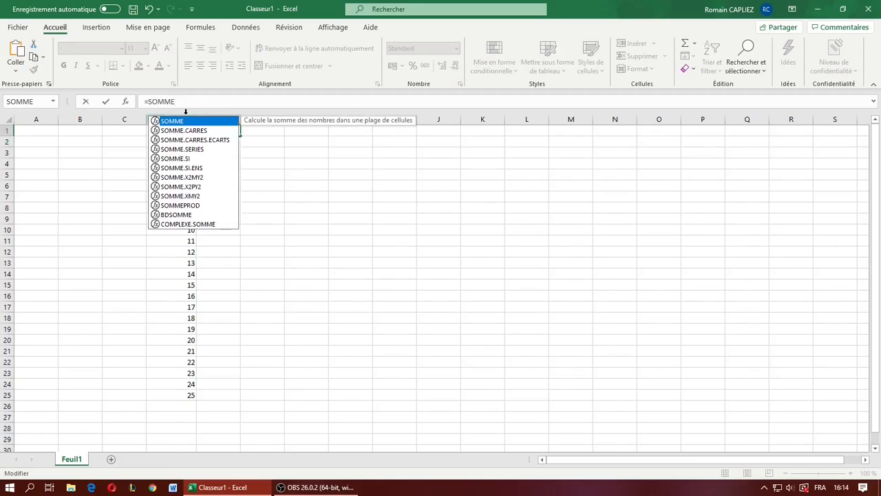
double_click(198, 121)
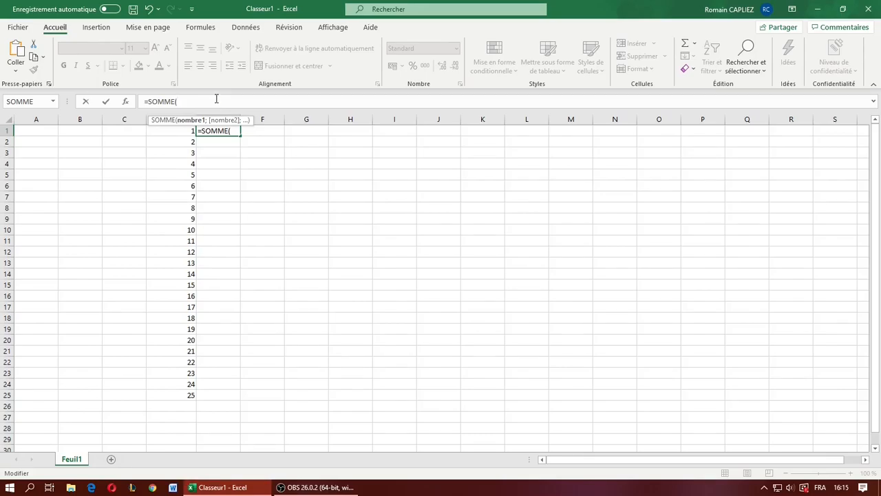
click(176, 131)
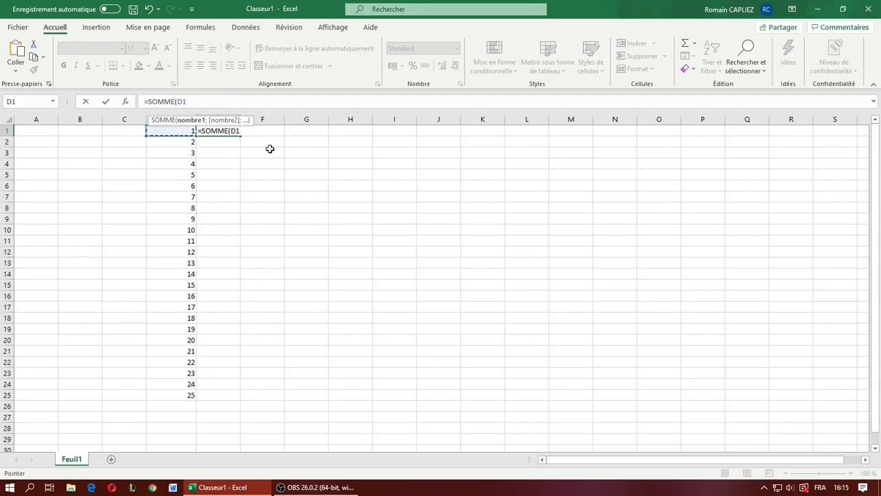
text(;)
click(188, 143)
text(;)
click(189, 154)
text(;)
click(190, 165)
text(;)
click(190, 176)
text(;)
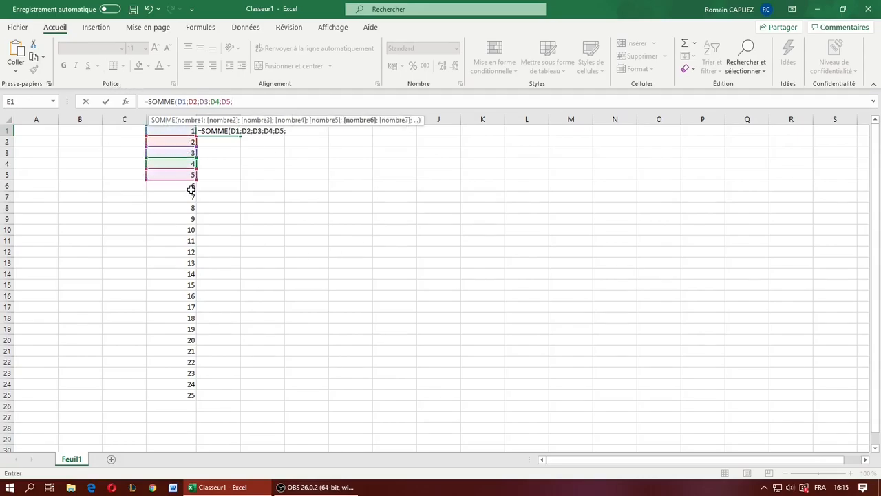
click(190, 197)
text(;)
click(190, 185)
text(;)
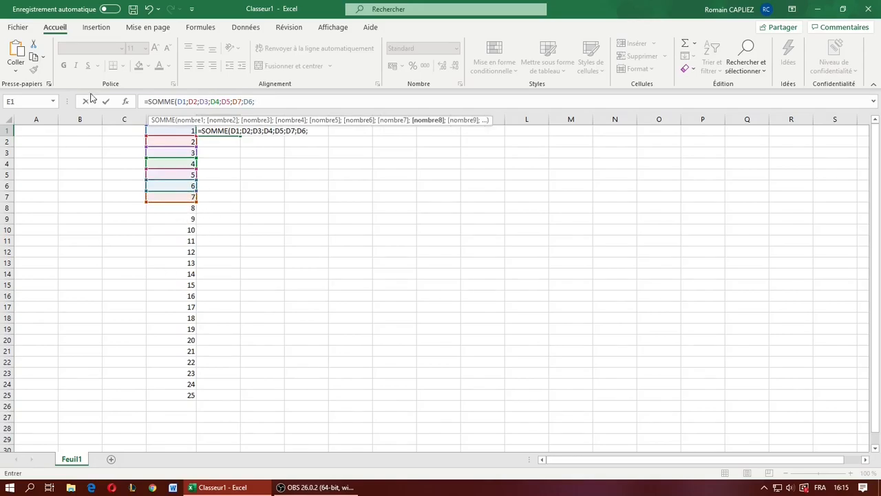
click(182, 207)
key(Return)
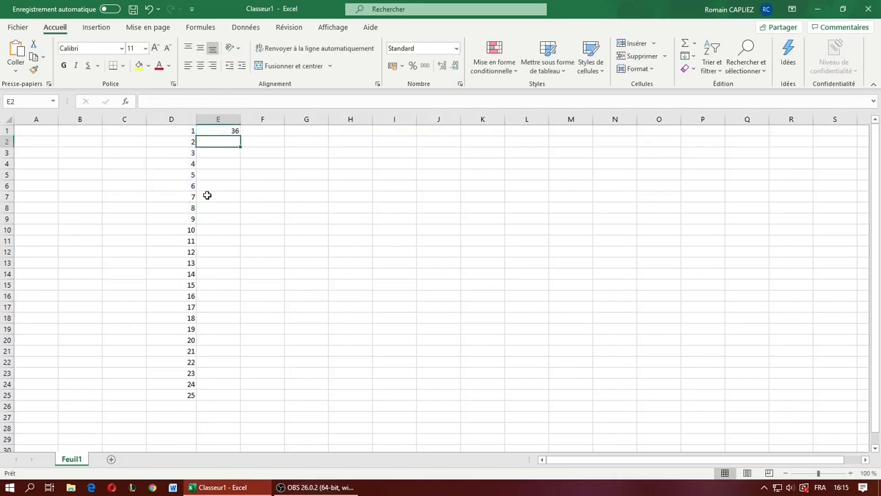
- Replace the individual cell arguments of the SOMME formula in E1 with the range D1:D25
click(217, 130)
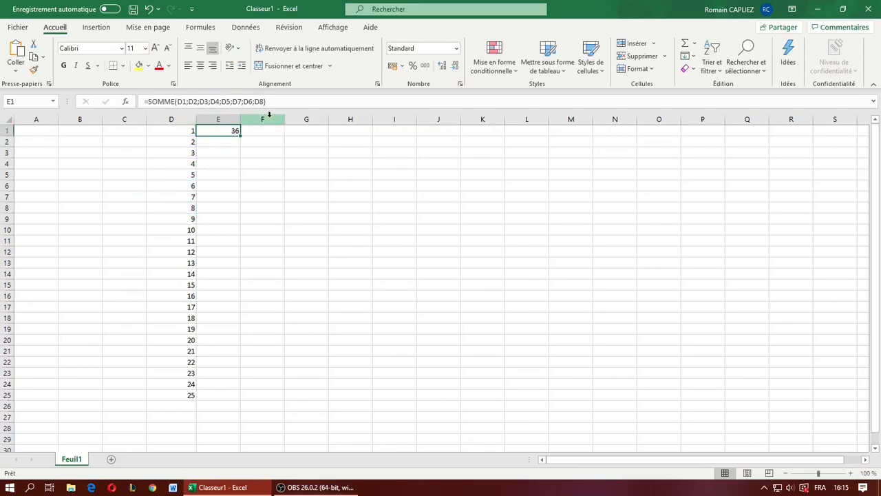
click(276, 102)
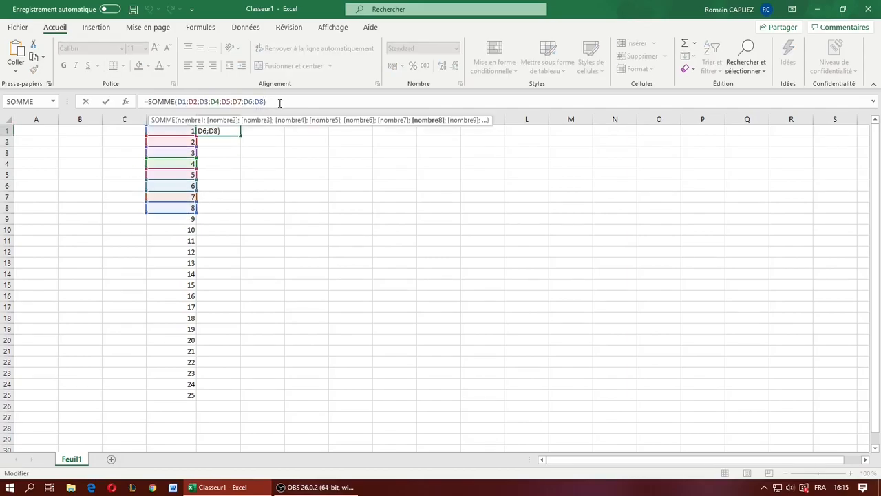
key(BackSpace)
key(BackSpace)
key(BackSpace)
key(BackSpace)
key(BackSpace)
key(BackSpace)
key(BackSpace)
key(BackSpace)
key(BackSpace)
key(BackSpace)
key(BackSpace)
key(BackSpace)
key(BackSpace)
key(BackSpace)
key(BackSpace)
key(BackSpace)
key(BackSpace)
key(BackSpace)
key(BackSpace)
key(BackSpace)
text())
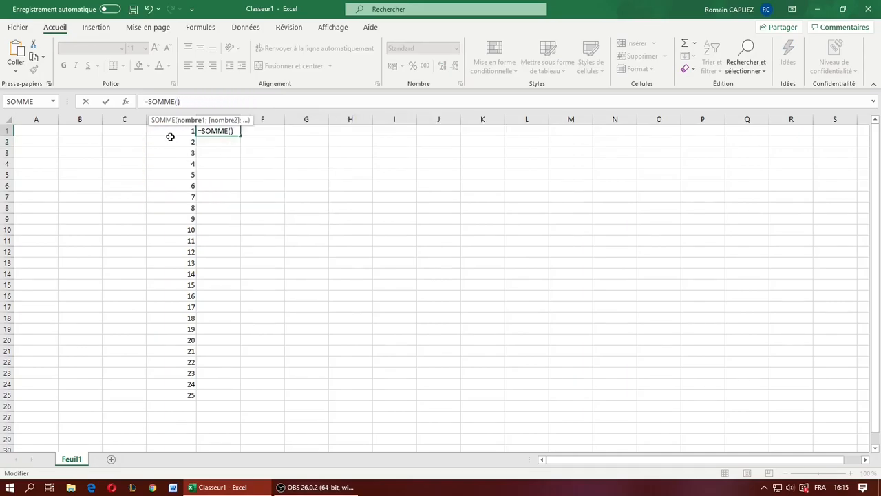
drag(183, 134, 184, 398)
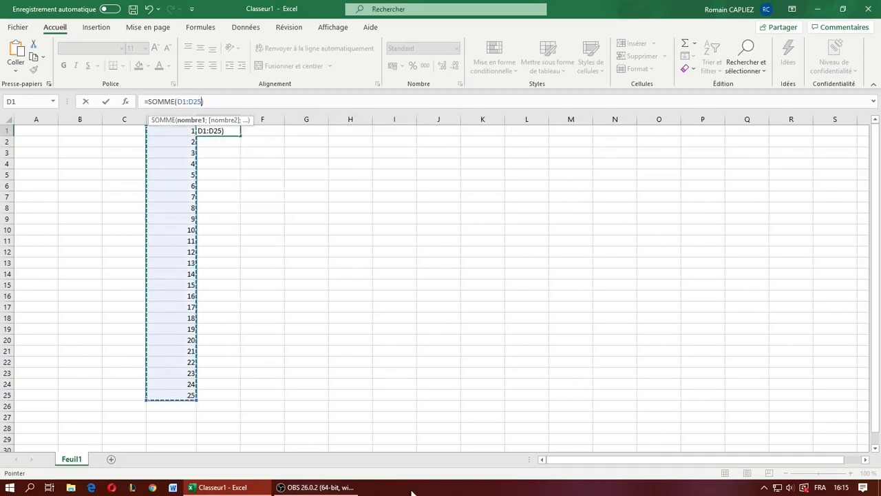
key(Return)
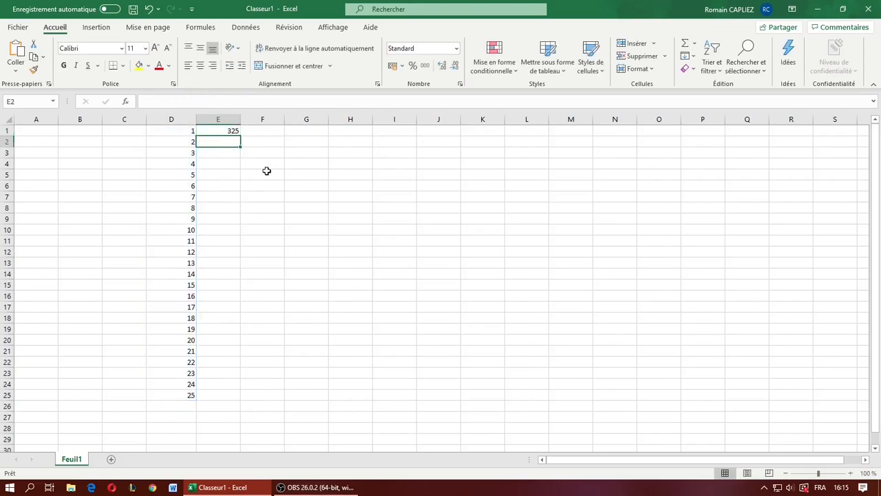
- Replace the SOMME function in cell E1 with PRODUIT over D1:D25 and check the resulting formula
click(232, 132)
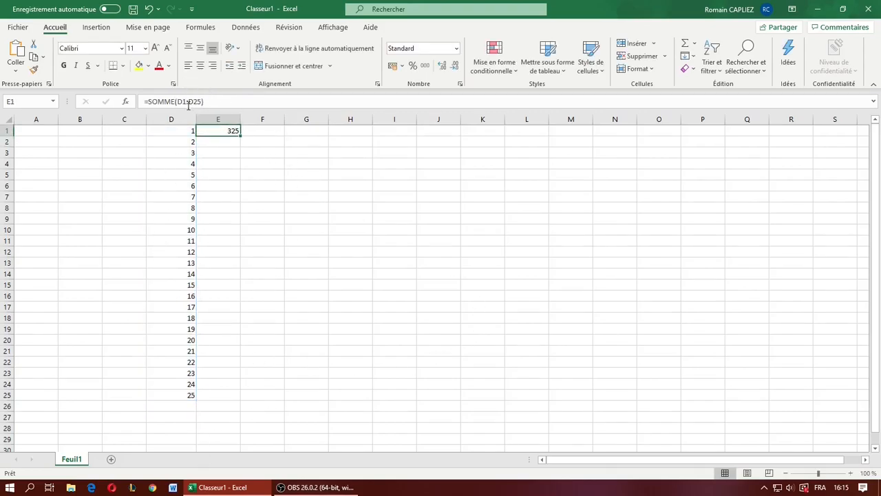
double_click(165, 102)
text(produit)
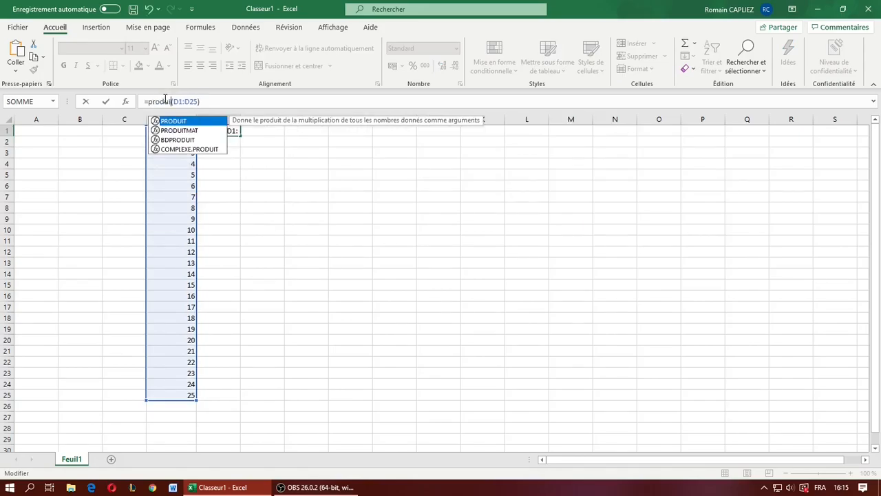
key(Return)
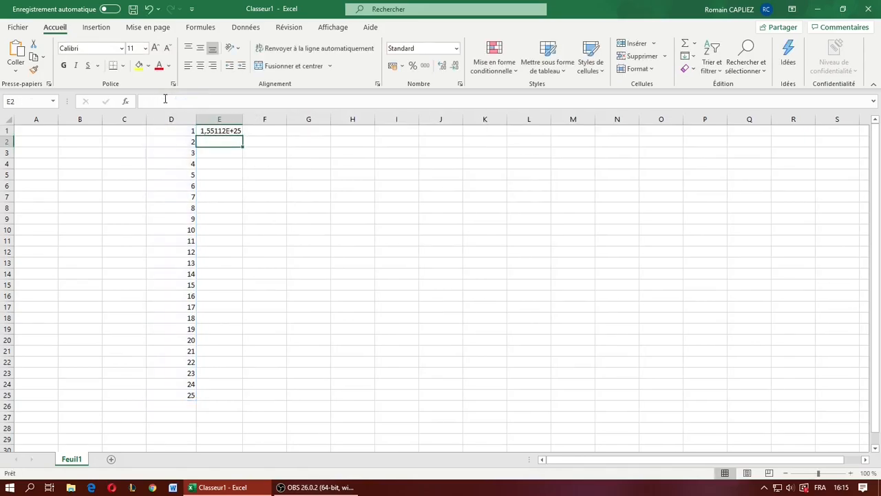
click(234, 130)
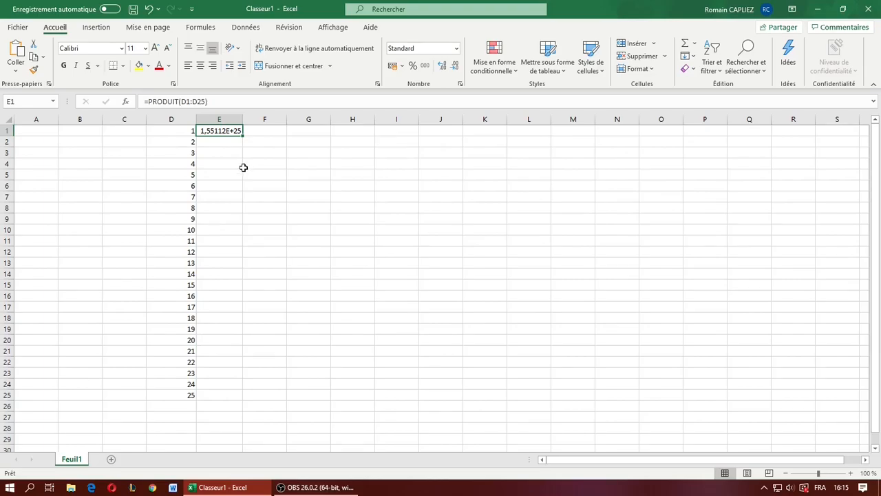
- Move the numbers from D1:D25 to C1:C25, and copy them back into D1:D25
drag(173, 136, 190, 396)
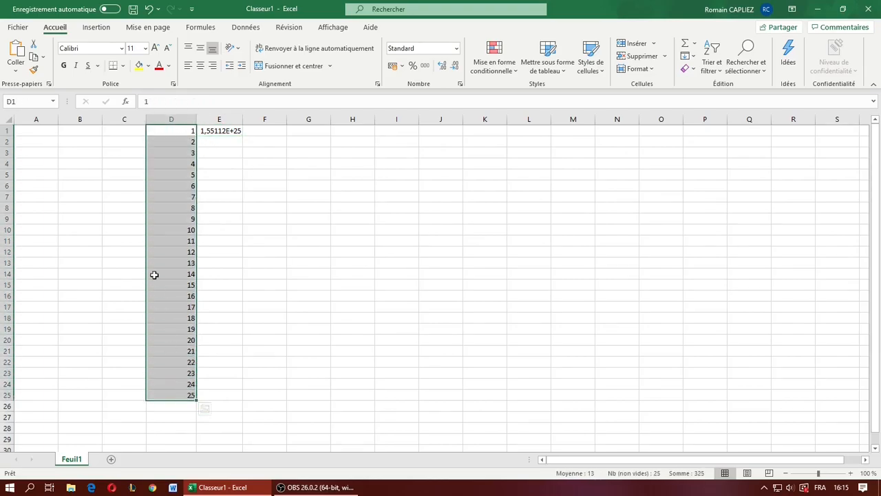
drag(146, 258, 141, 256)
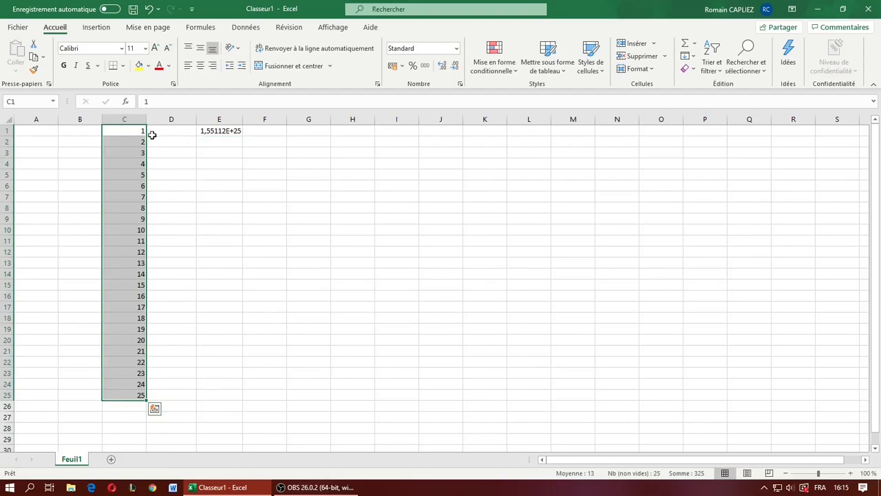
drag(149, 338, 119, 131)
click(219, 274)
drag(135, 392, 121, 130)
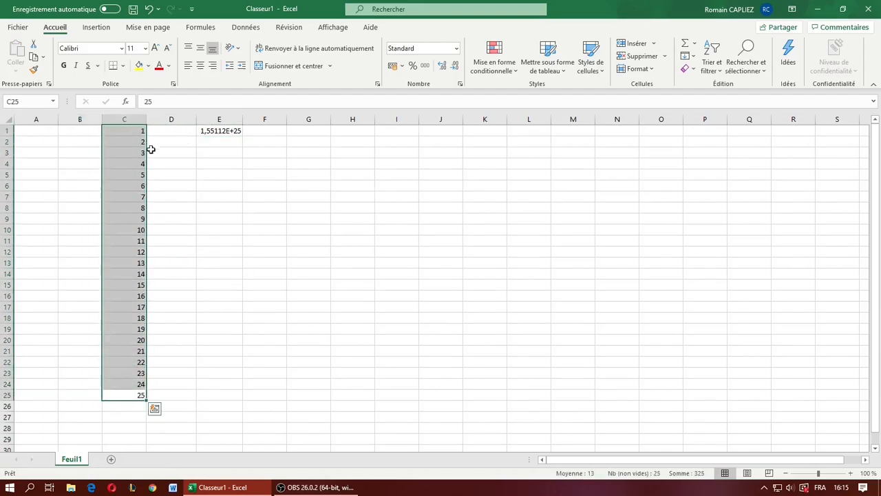
key(ctrl+c)
click(176, 132)
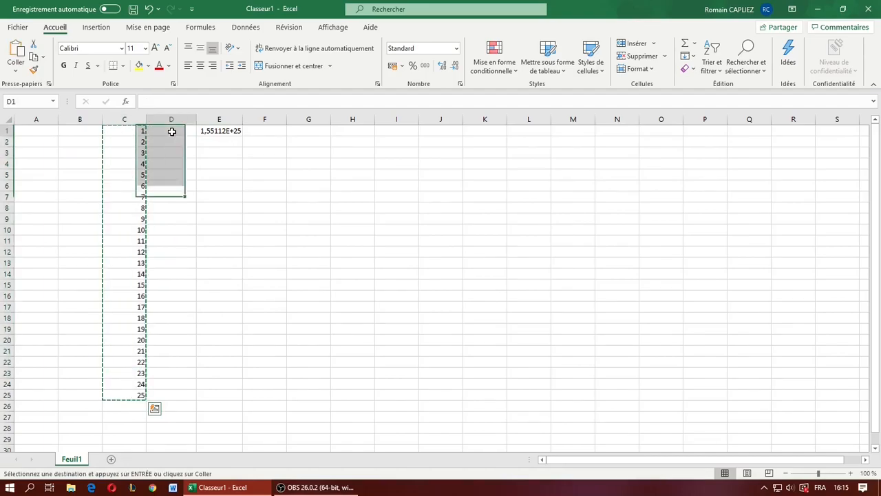
key(ctrl+v)
click(227, 187)
- Replace the formula in cell E1 with SOMMEPROD using C1:C25 and D1:D25 as its two arrays
click(226, 131)
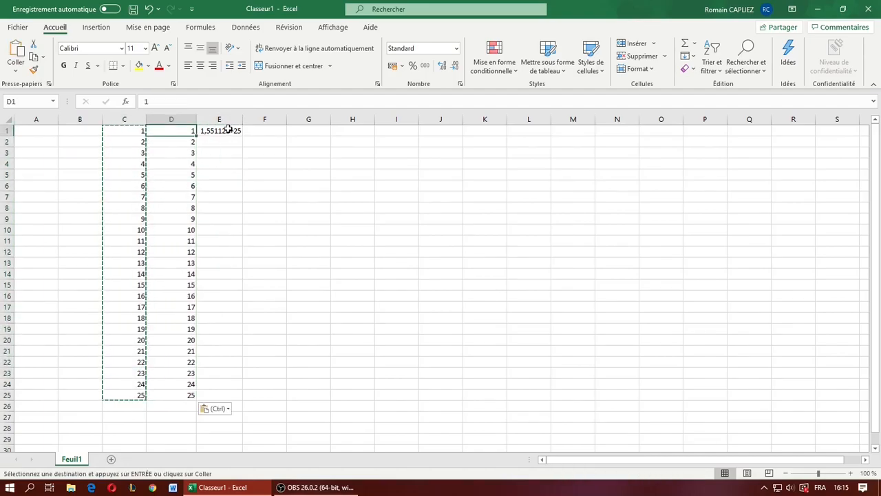
drag(209, 102, 93, 117)
key(BackSpace)
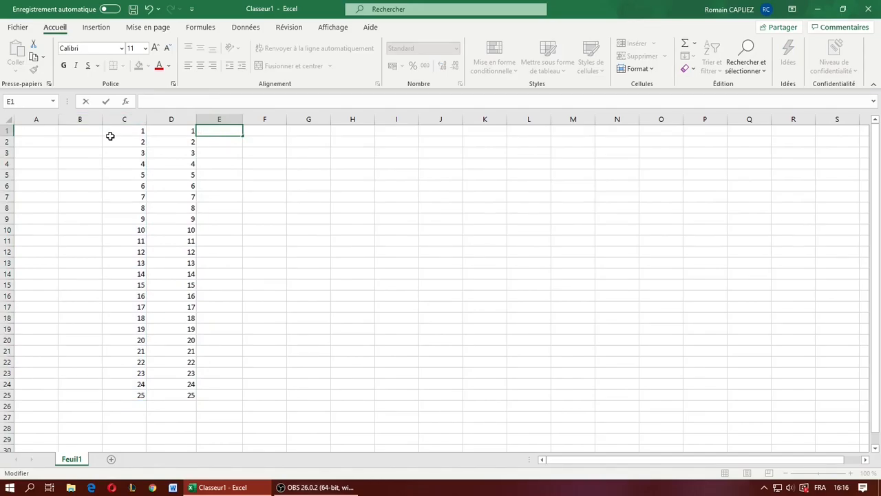
text(=so)
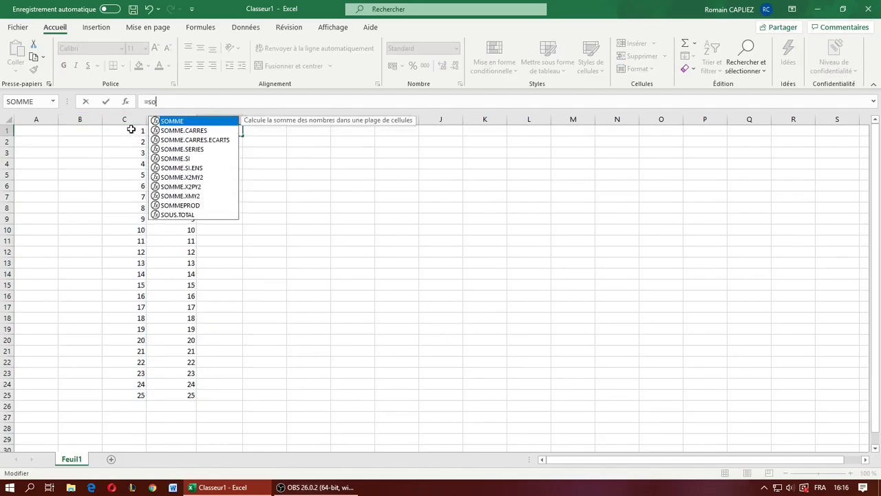
text(mmeprof()
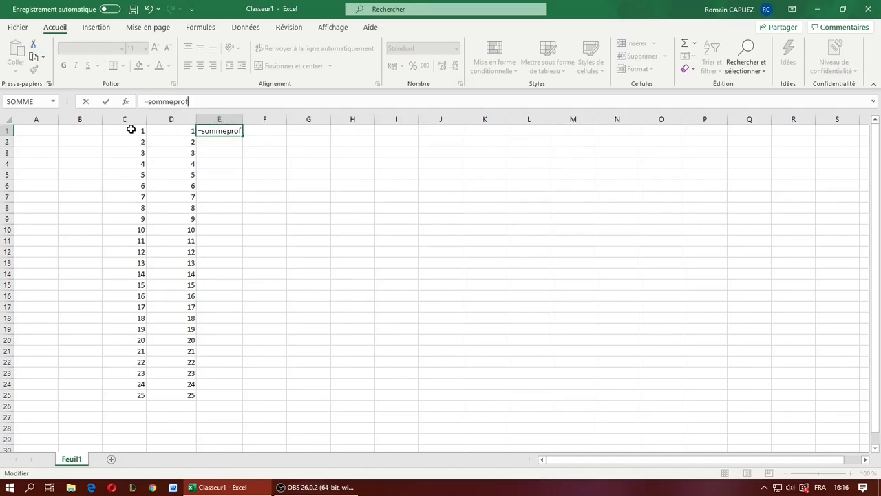
key(BackSpace)
key(BackSpace)
text(d()
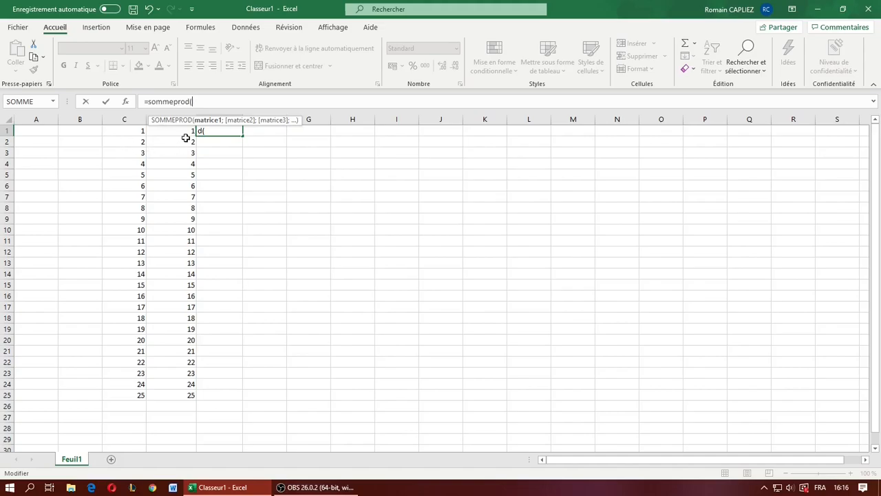
drag(132, 132, 123, 384)
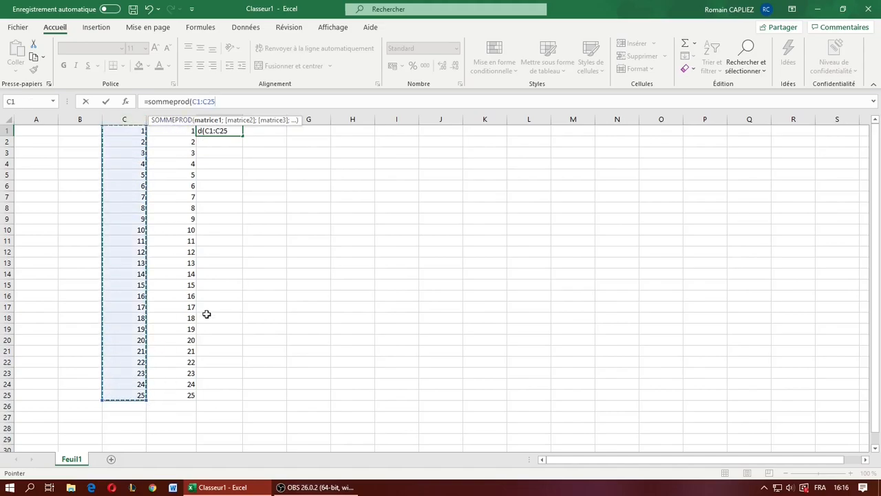
text(;)
drag(181, 133, 179, 398)
text(;)
key(BackSpace)
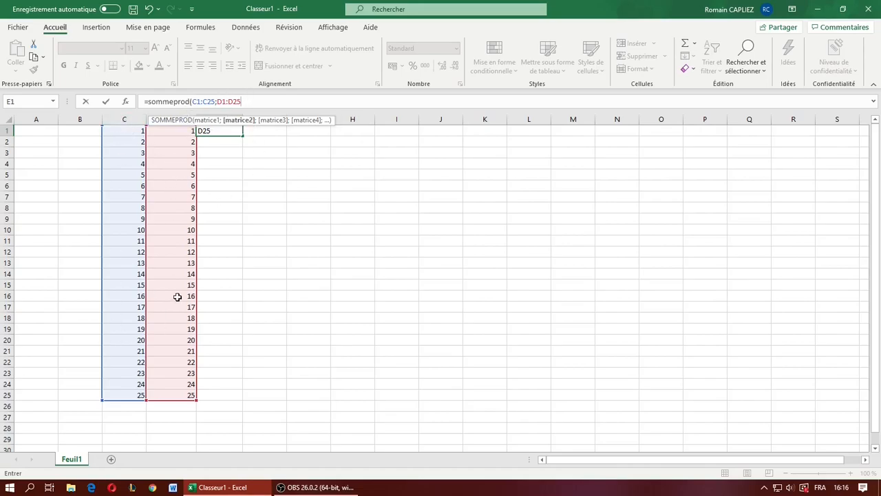
key(Return)
- Examine the paired values in columns C and D from row 1 to row 6 and the SOMMEPROD formula in E1
click(234, 130)
click(139, 131)
click(164, 136)
click(142, 142)
click(170, 142)
click(138, 153)
click(172, 153)
click(135, 166)
click(186, 163)
click(141, 183)
click(163, 178)
click(142, 176)
click(165, 174)
click(142, 186)
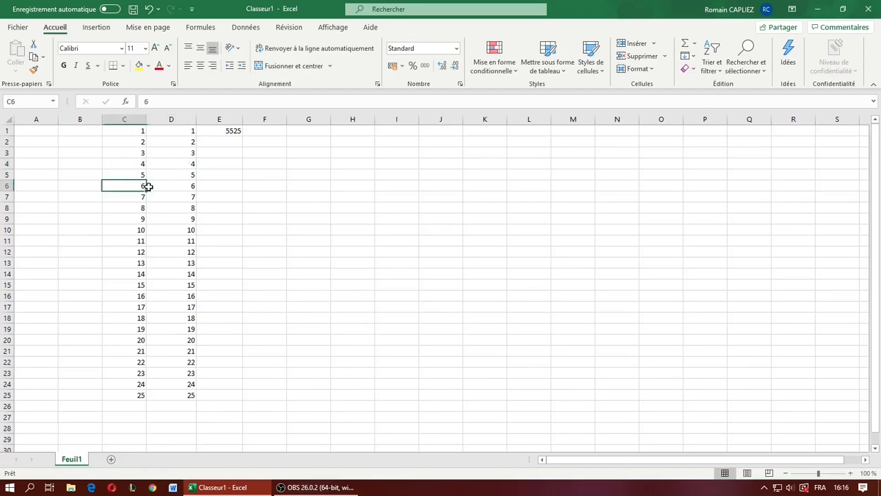
click(174, 186)
click(227, 131)
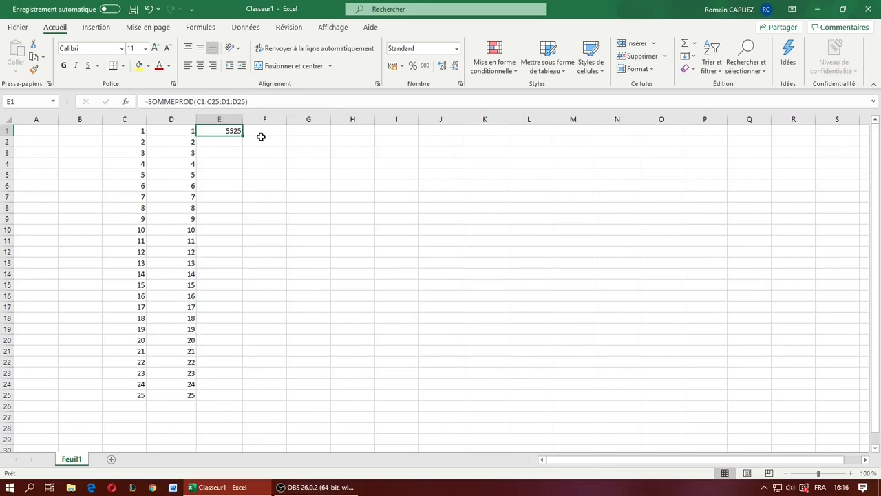
click(241, 100)
- Copy the numbers in C1:C25 into B1:B25
click(89, 137)
click(98, 121)
click(91, 133)
drag(125, 132, 131, 395)
key(ctrl+c)
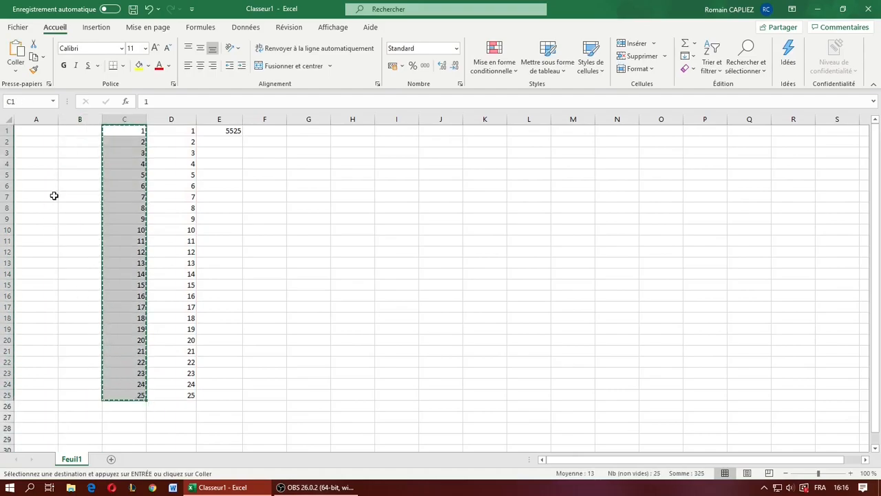
click(92, 133)
key(ctrl+v)
click(285, 178)
- Add B1:B25 as a third array to the SOMMEPROD formula in E1 and check the resulting formula
click(238, 128)
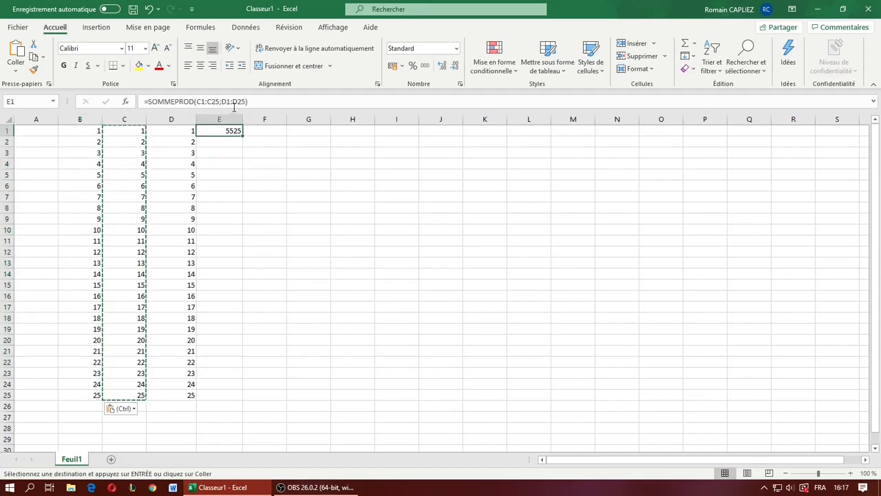
click(245, 101)
text(;)
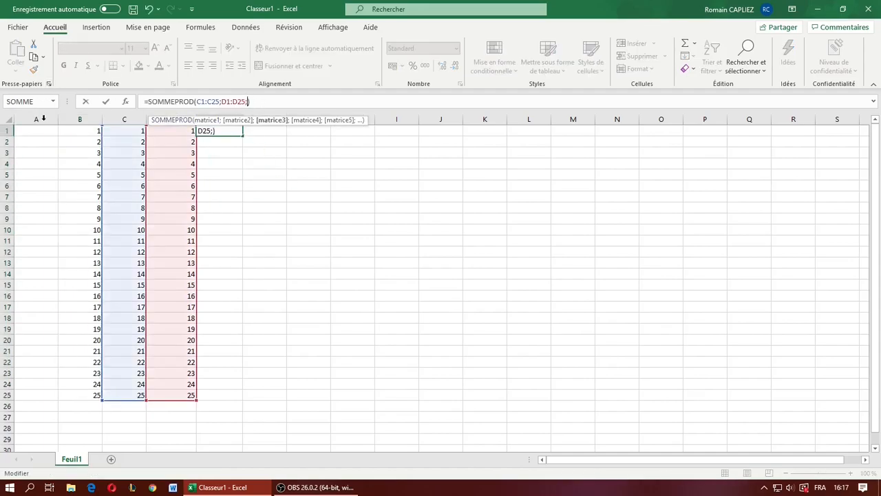
drag(89, 134, 75, 394)
text())
key(Return)
click(216, 130)
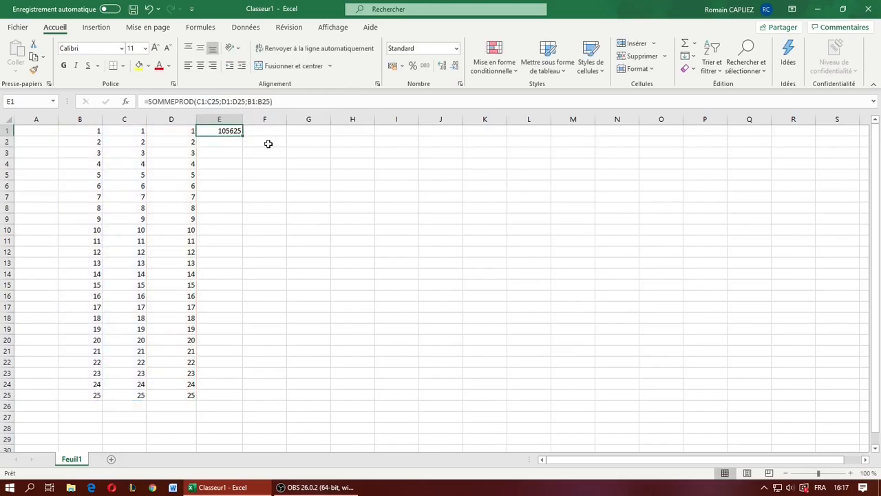
- Clear the formula in E1 and the numbers in B1:C25
key(BackSpace)
drag(81, 130, 146, 396)
key(Delete)
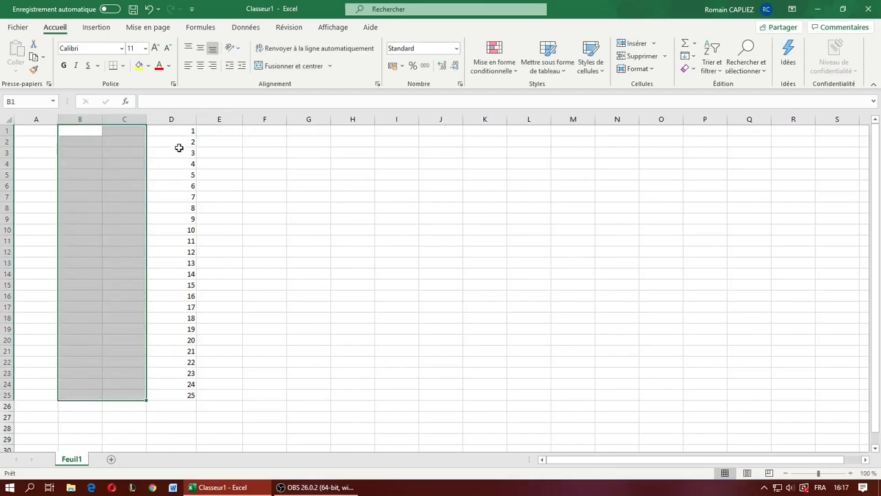
- Enter a MOYENNE formula in cell E1 over the range D1:D26
click(200, 133)
click(187, 104)
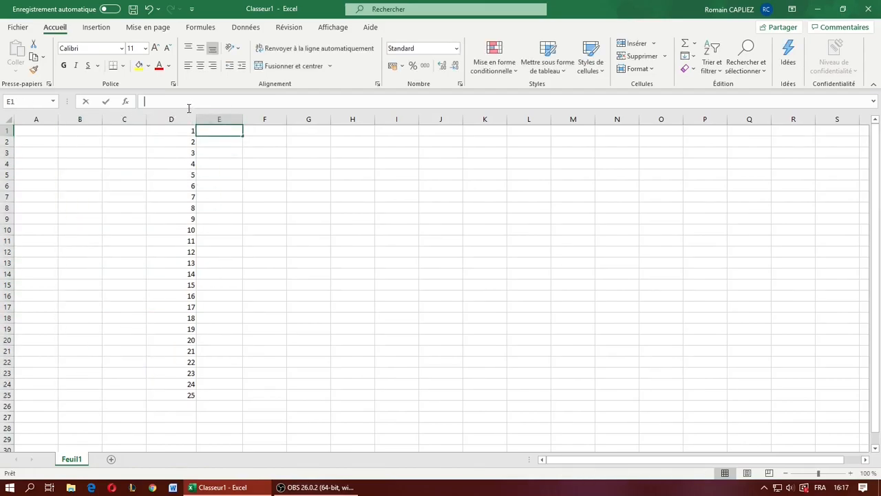
text(=Moyenne()
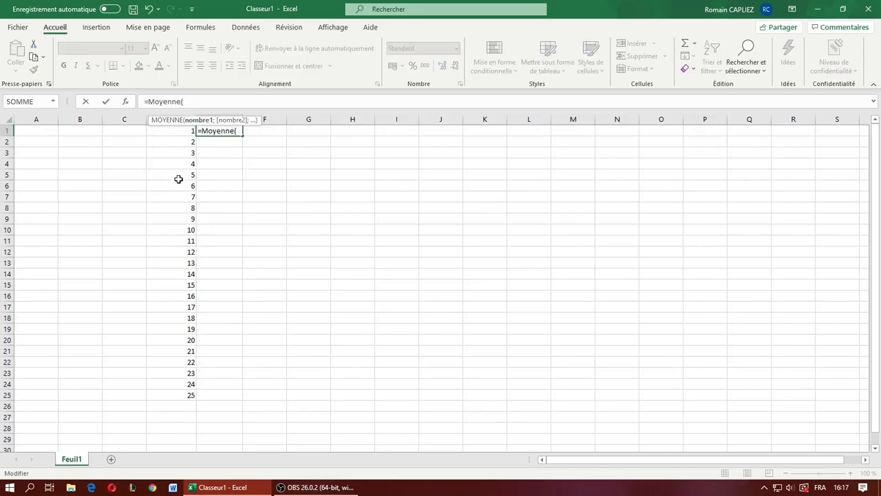
drag(182, 132, 153, 395)
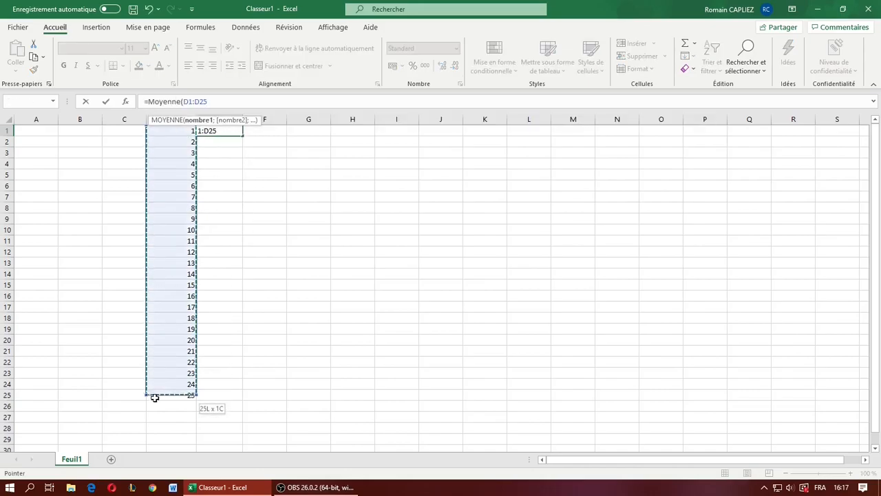
key(Return)
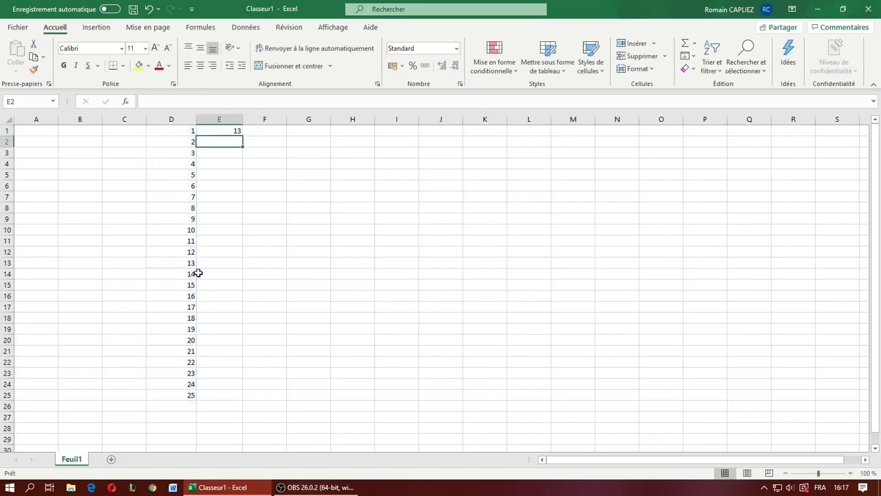
- Replace the MOYENNE function in E1 with MIN, keeping the range D1:D26
click(232, 131)
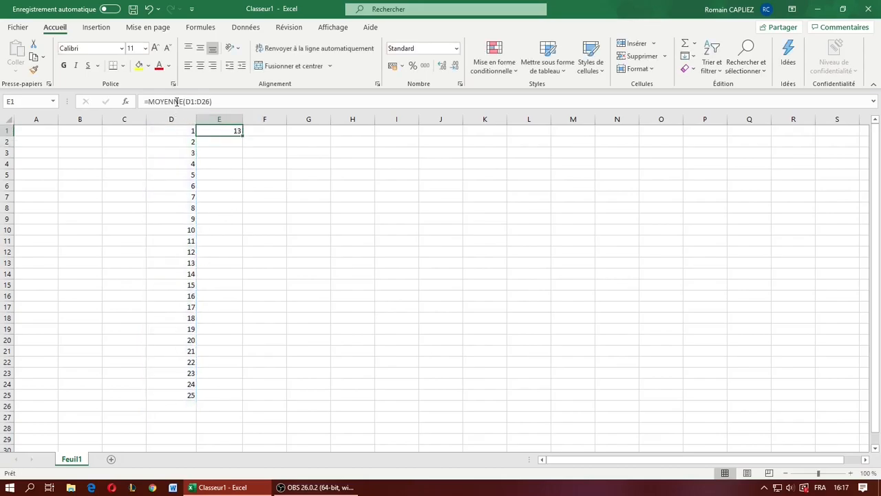
double_click(178, 101)
text(MIN)
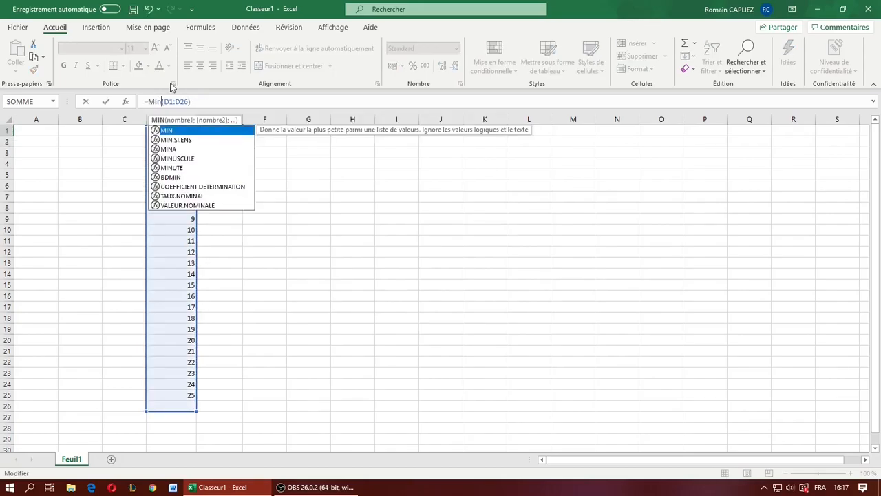
key(Return)
- Replace the MIN function in E1 with MAX over the same range
click(226, 132)
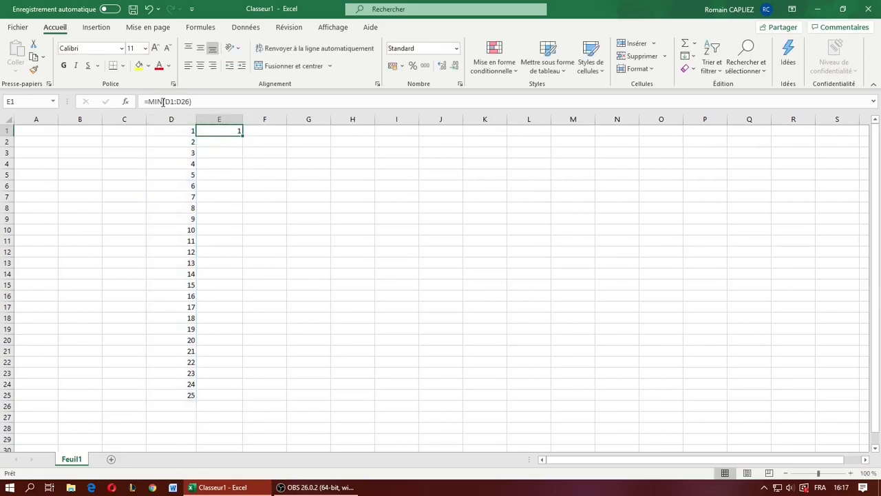
double_click(157, 101)
text(MAX)
key(Return)
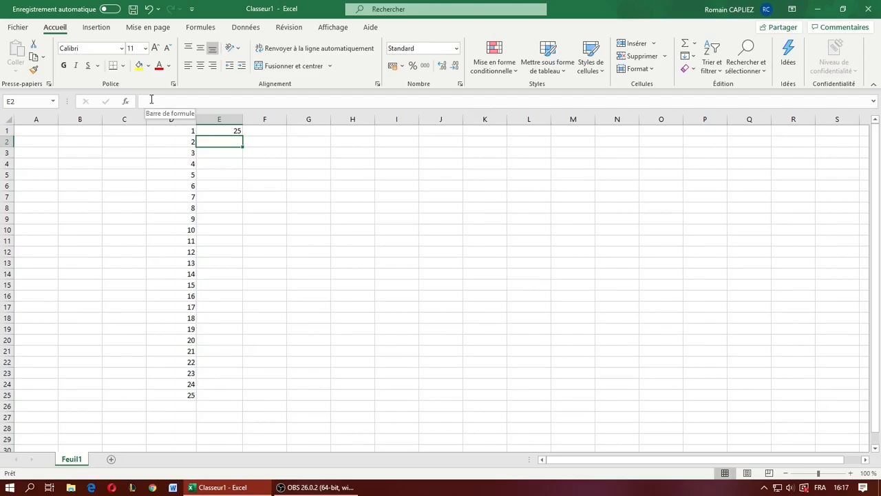
- Replace the MAX function in E1 with ECARTYPE over D1:D26
click(228, 130)
double_click(157, 101)
text(ecart)
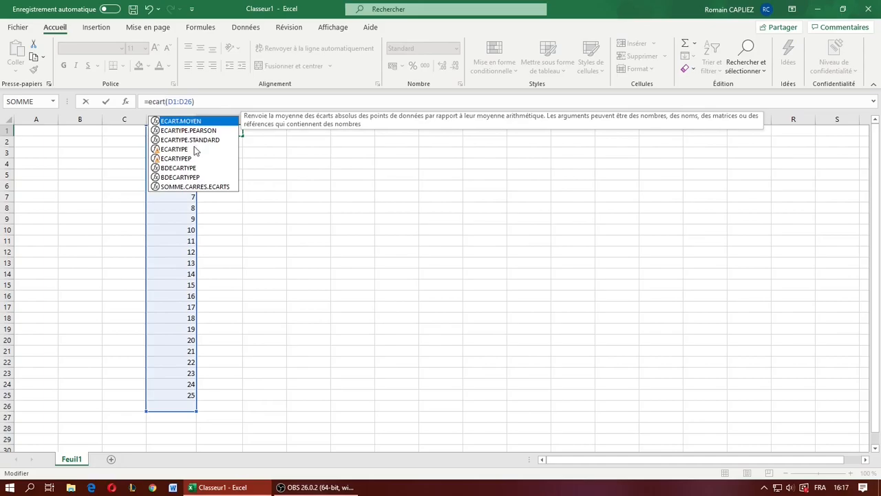
click(188, 148)
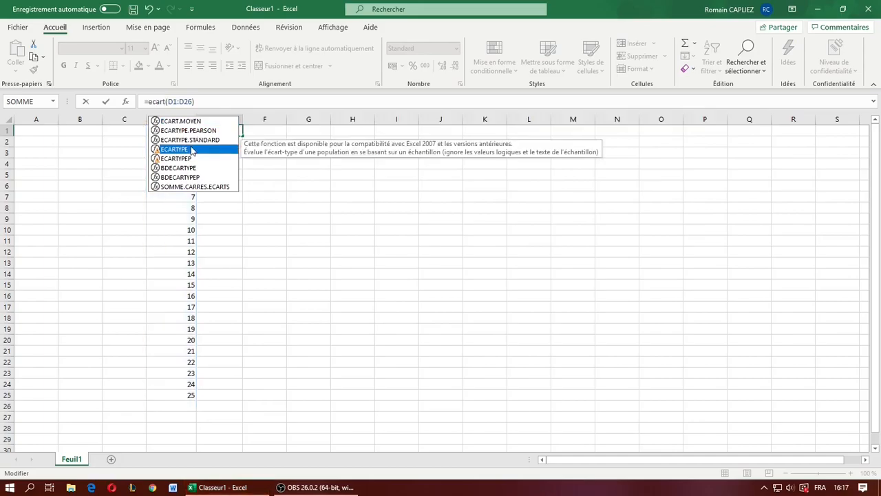
double_click(191, 149)
click(227, 101)
key(Return)
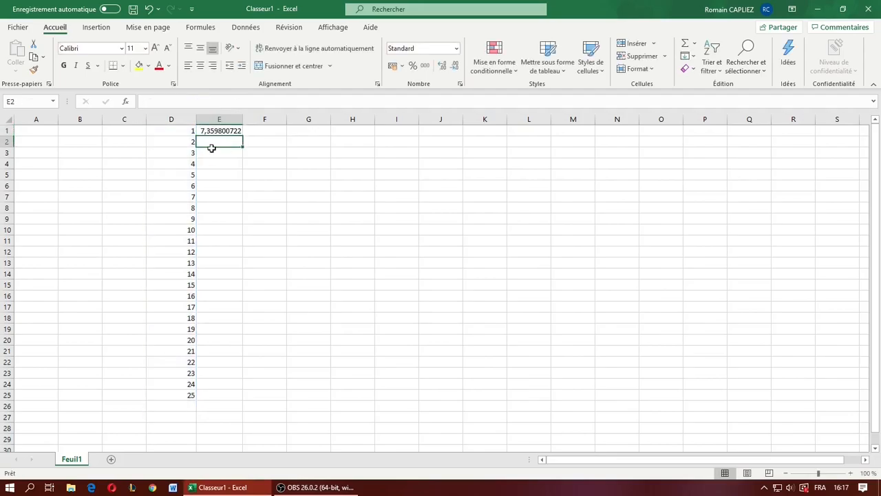
- Replace the ECARTYPE function in E1 with NBVAL to count the non-empty cells in D1:D26
click(233, 133)
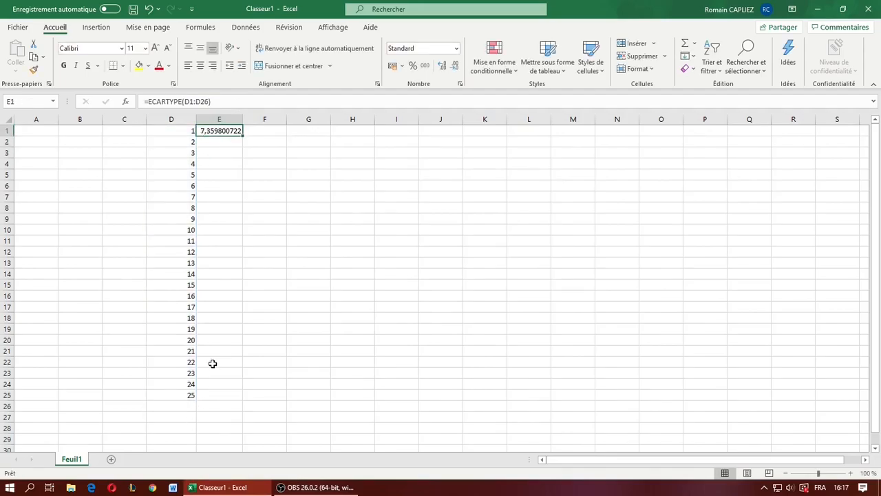
double_click(172, 102)
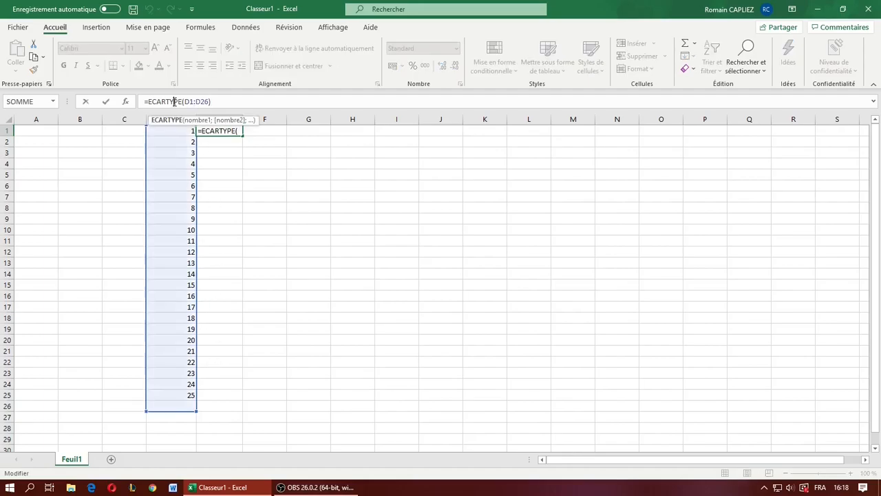
text(nb)
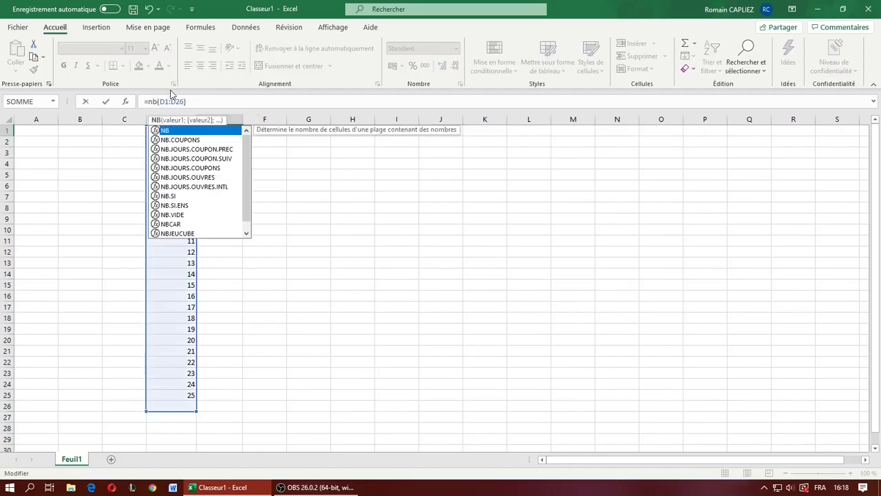
text(va)
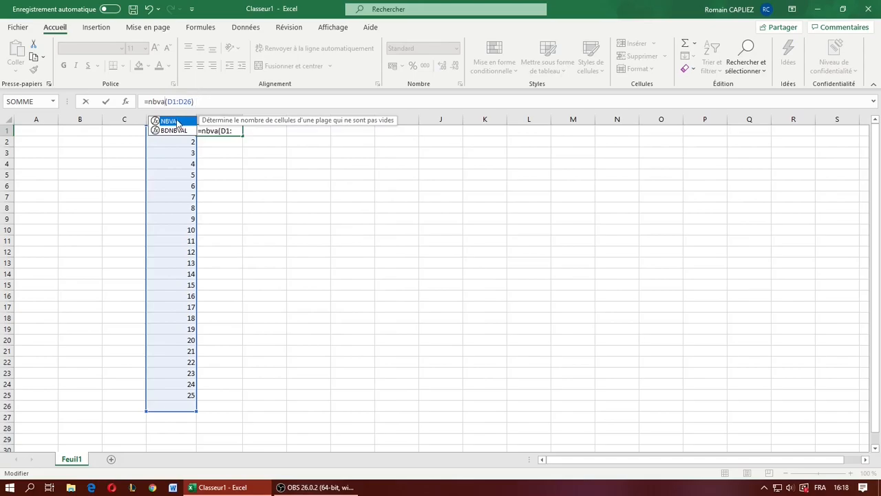
double_click(177, 123)
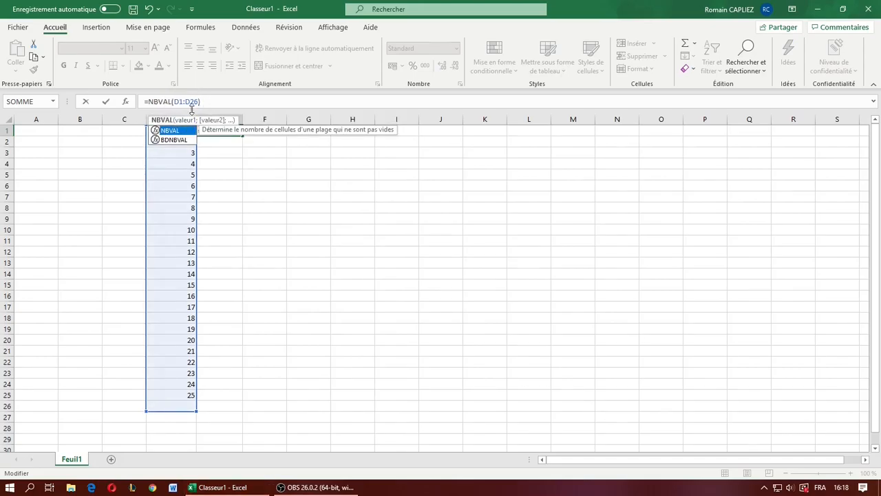
key(Return)
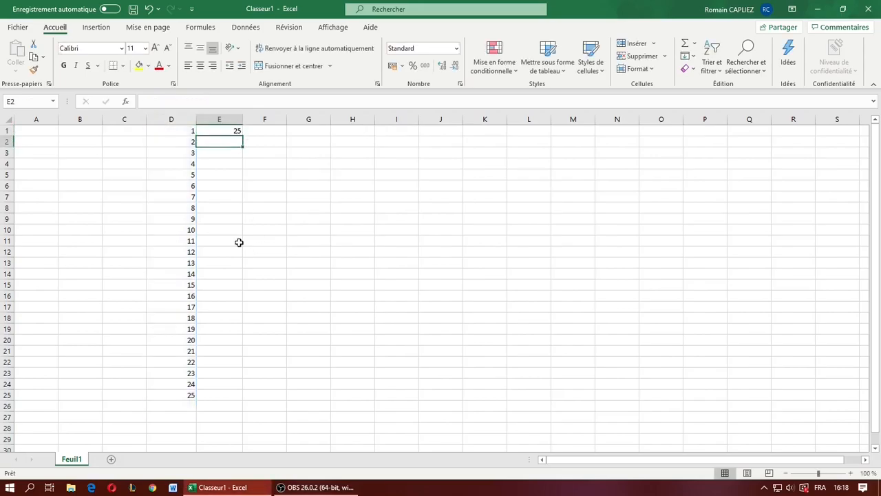
- Clear the values in D8, D13 and D18 to test the NBVAL count with empty cells
click(183, 207)
key(Delete)
click(191, 262)
key(Delete)
click(182, 318)
key(Delete)
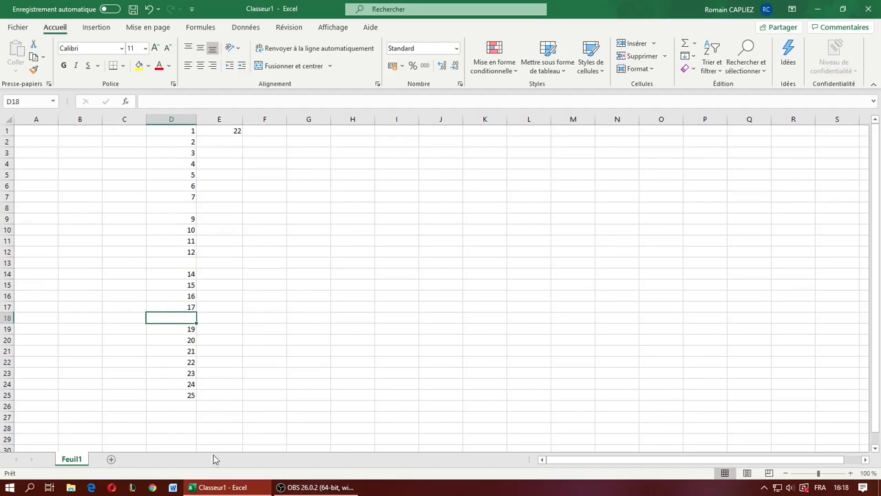
click(260, 330)
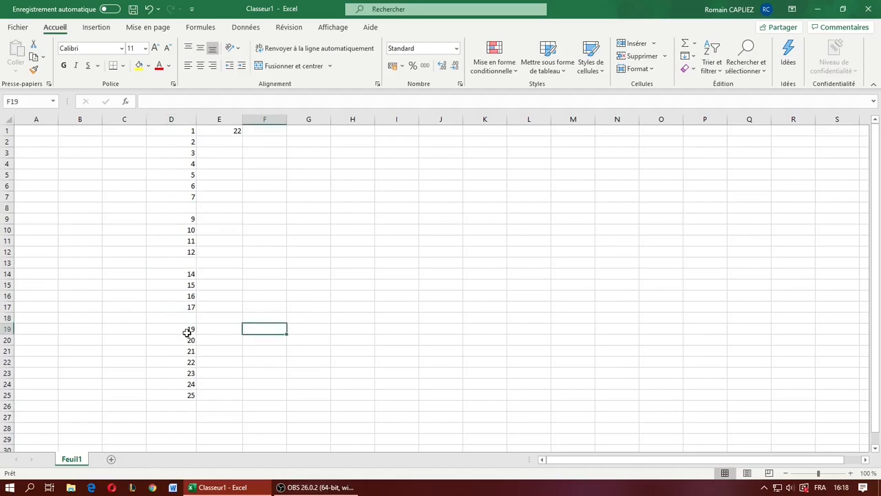
- Delete the NBVAL formula in E1 and clear all the numbers in column D
click(222, 131)
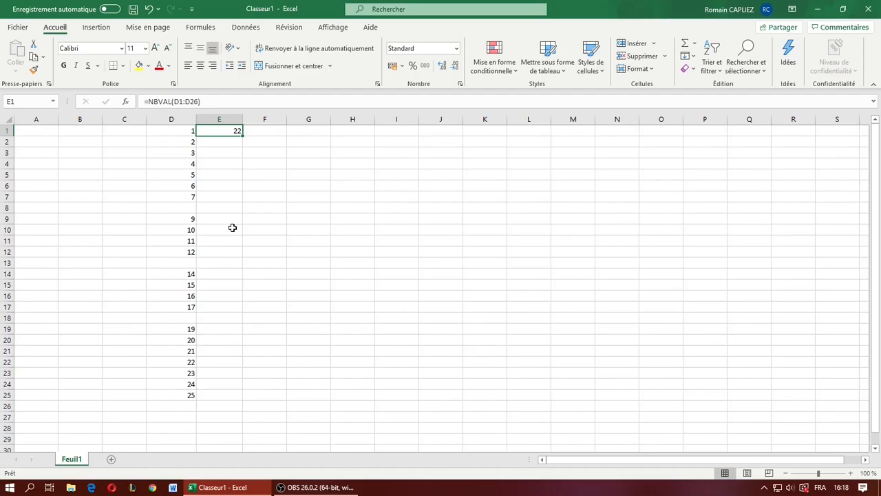
key(Delete)
drag(220, 131, 209, 404)
key(Delete)
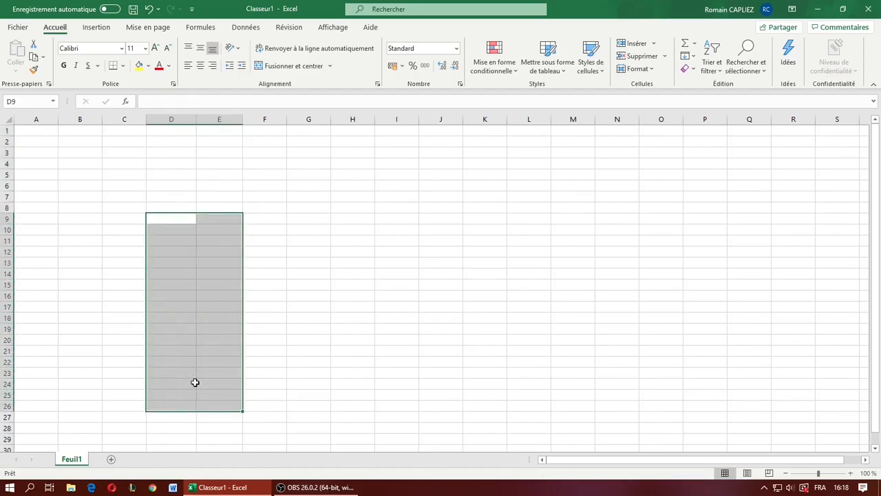
click(303, 246)
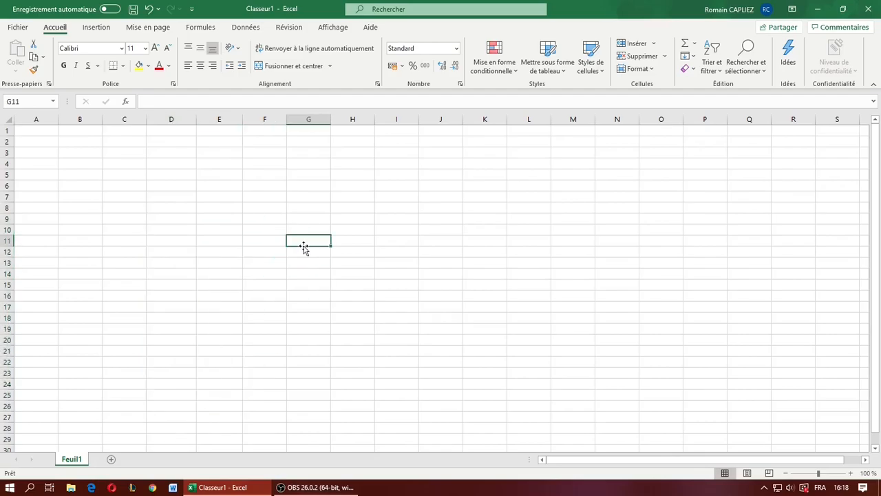
- Enter the heading "note" in D3 and the grades 10, 11, 12, 9, 8 and 15 in D4:D9
click(183, 152)
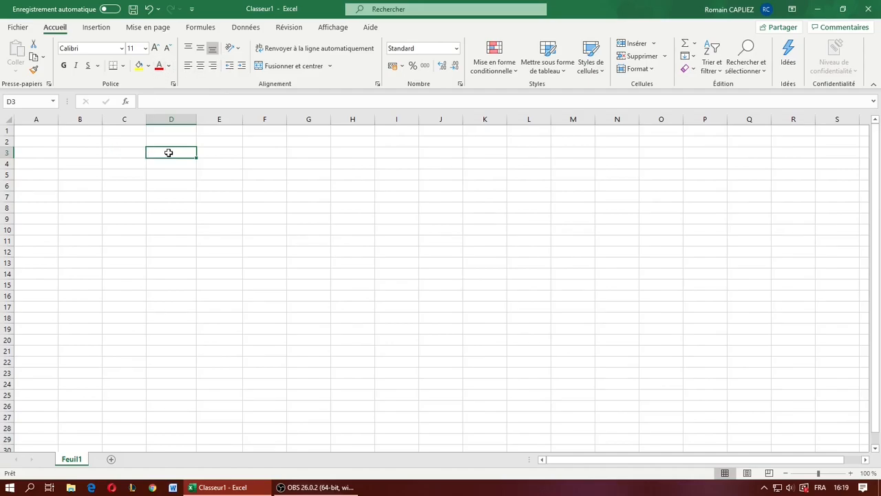
text(note)
key(Return)
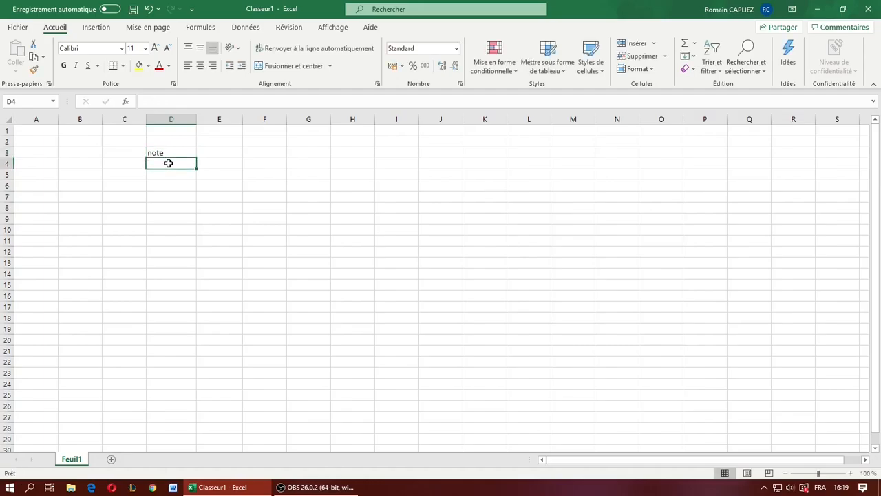
text(10)
key(Return)
text(11)
key(Return)
text(12)
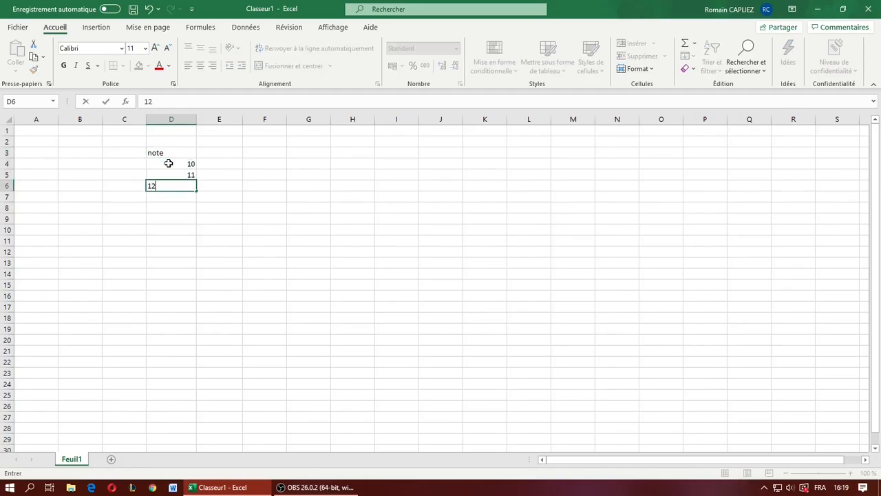
key(Return)
text(9)
key(Return)
text(8)
key(Return)
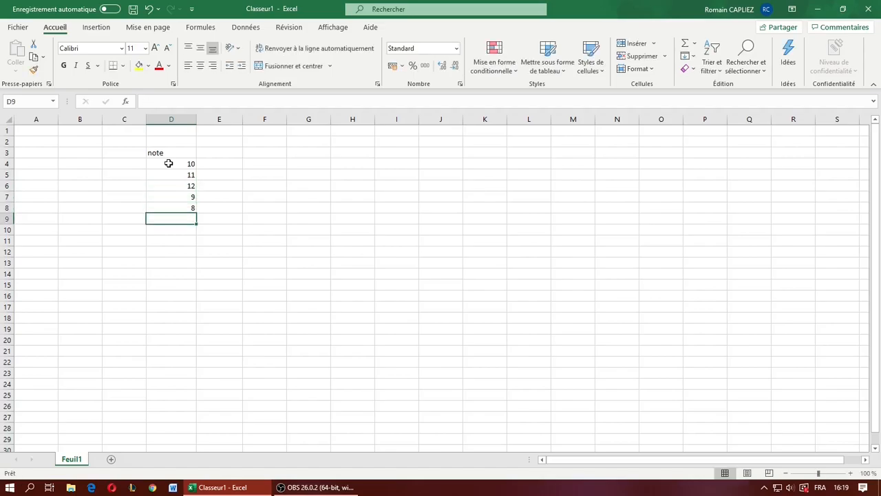
text(15)
key(Return)
- Center the heading and the grades in D3:D9 horizontally
drag(163, 153, 181, 224)
click(227, 181)
drag(177, 151, 186, 219)
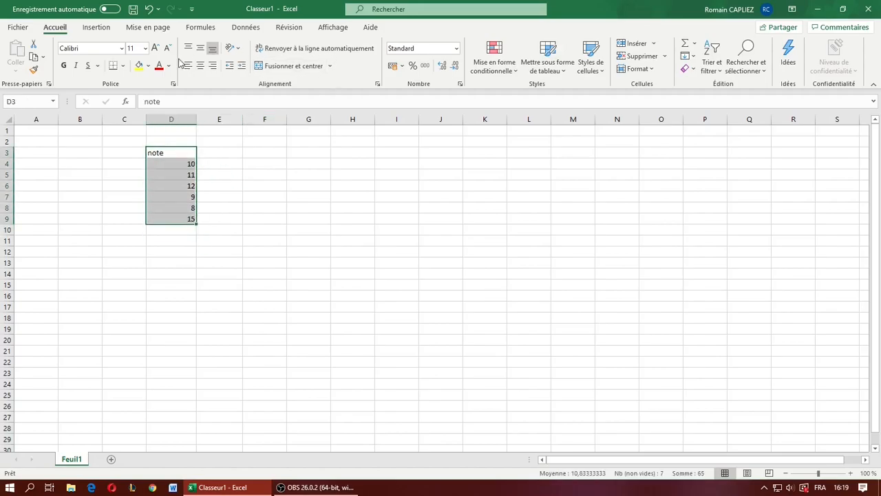
click(199, 65)
click(180, 153)
click(182, 100)
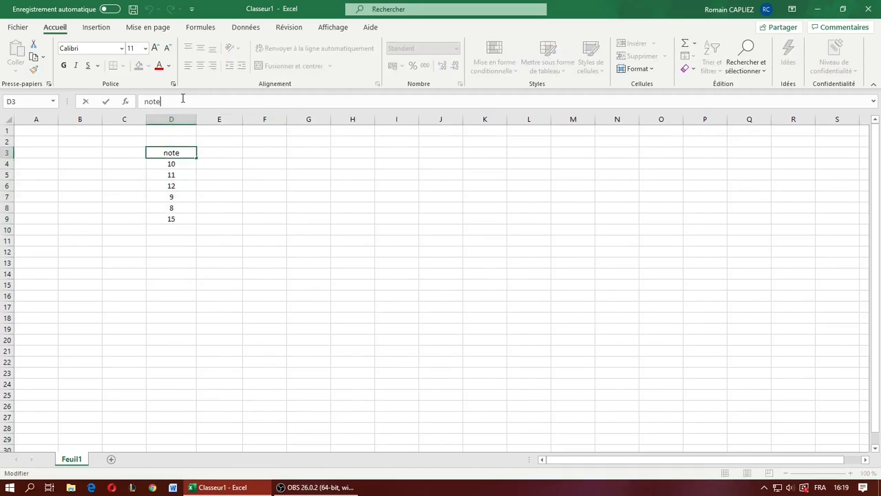
- Enter the heading "valident ou pas" in E3 and widen column E to fit it
click(238, 152)
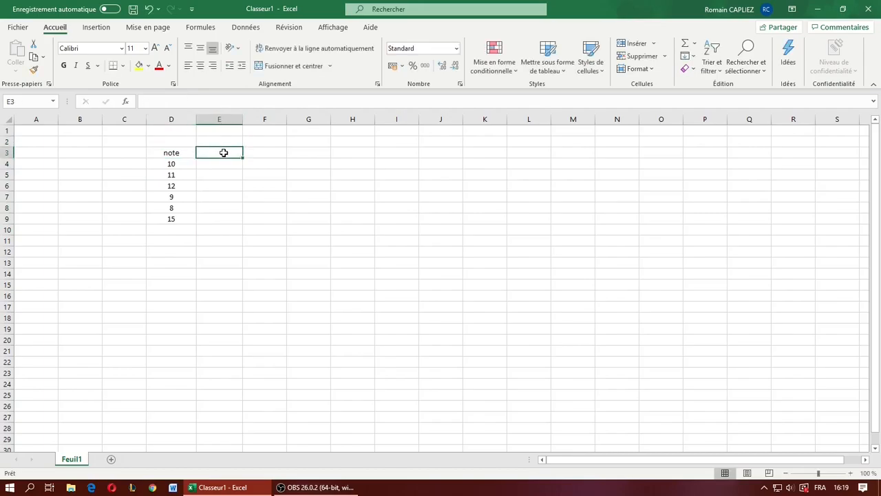
text(valdiat)
key(BackSpace)
key(BackSpace)
key(BackSpace)
key(BackSpace)
text(ident)
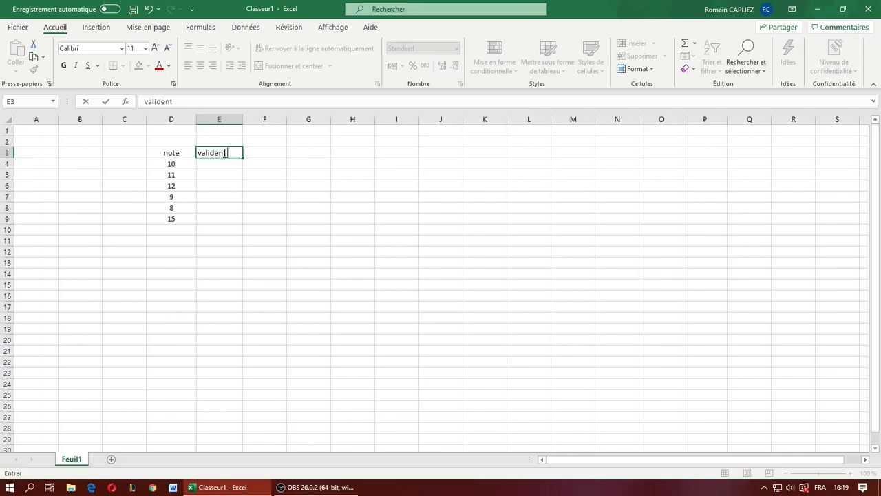
text( ou pas)
click(352, 174)
drag(243, 118, 252, 119)
click(309, 186)
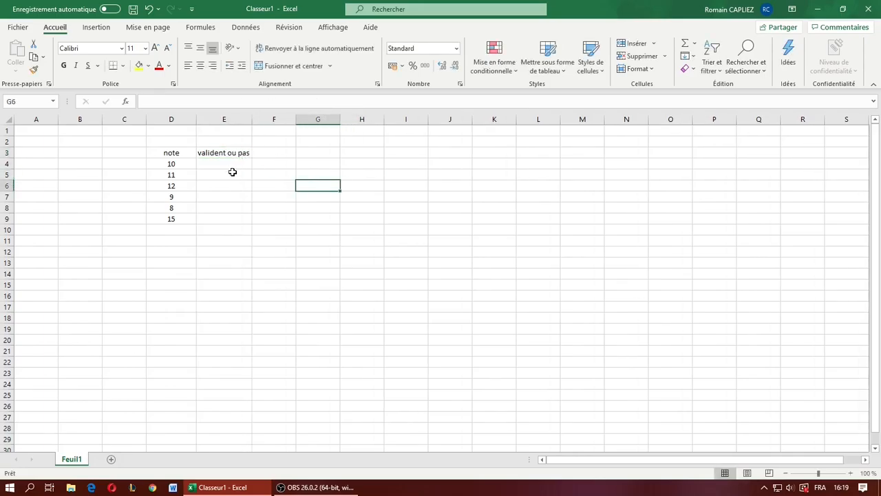
- Examine which grades in D4:D9 reach the pass mark of 10 and which fall below it
click(233, 162)
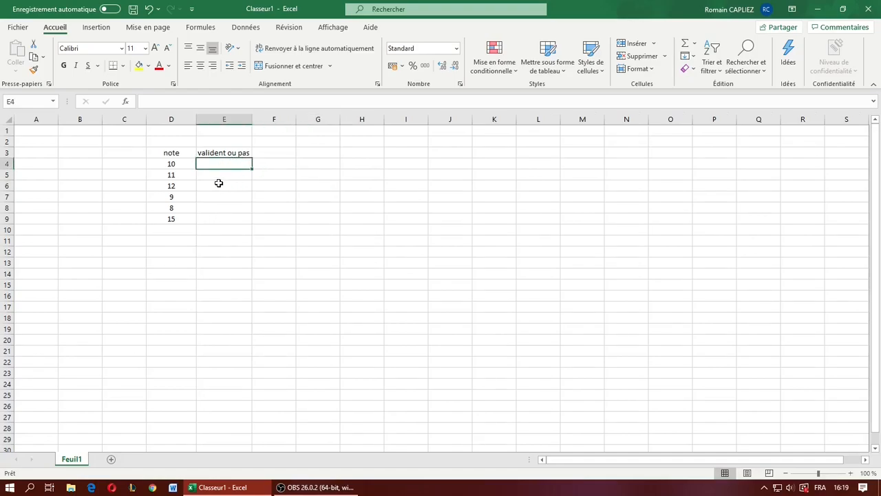
drag(183, 164, 184, 186)
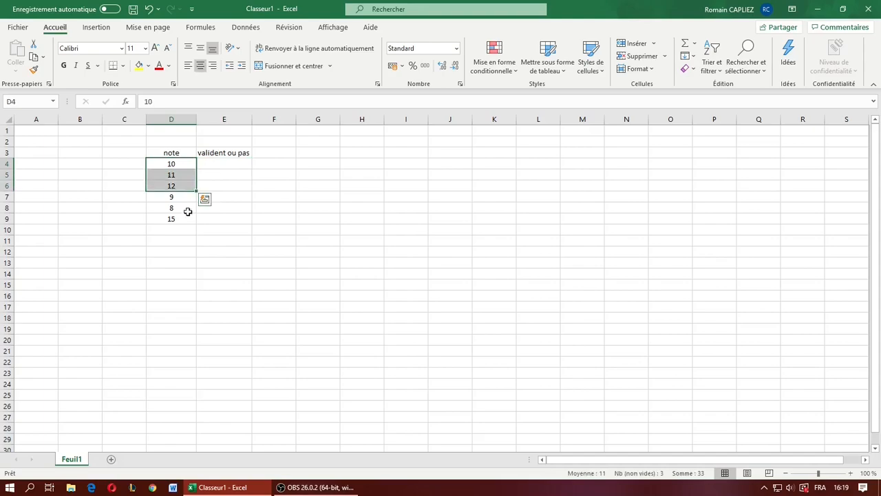
ctrl+click(186, 220)
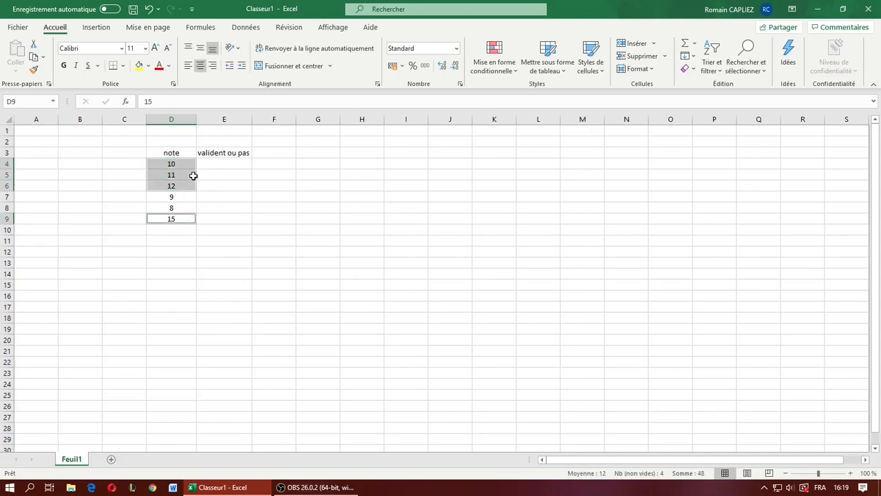
click(282, 230)
drag(171, 197, 172, 208)
click(271, 293)
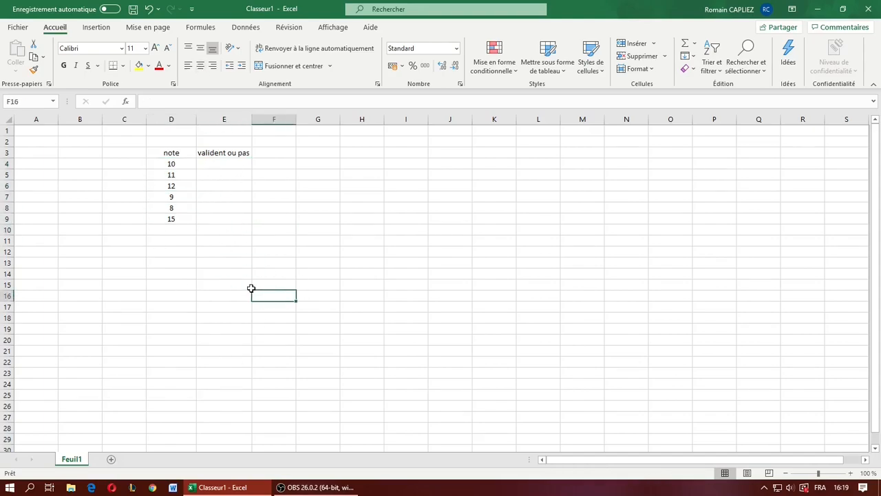
drag(177, 154, 178, 216)
click(224, 230)
scroll(180, 358, down, 20)
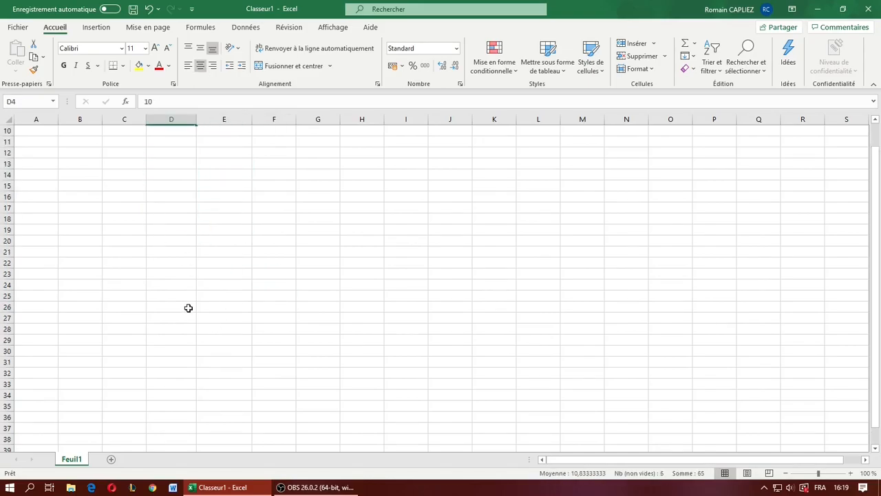
scroll(183, 396, up, 20)
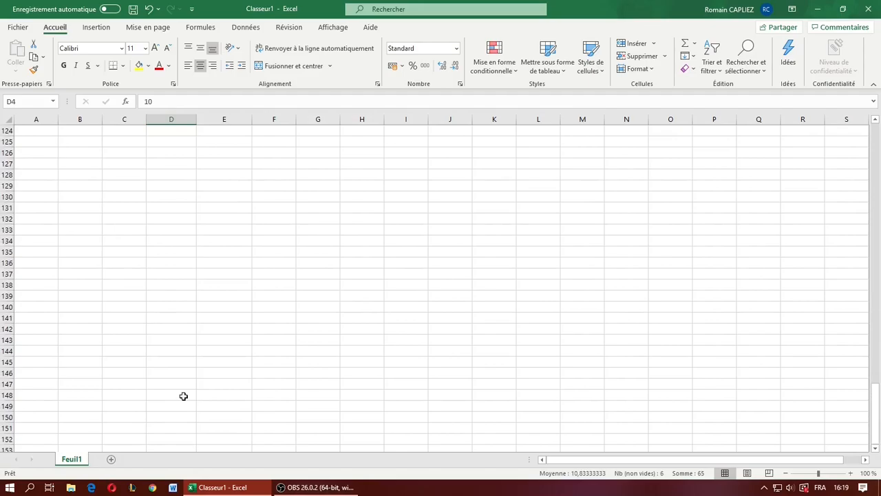
scroll(183, 395, up, 12)
right_click(184, 396)
scroll(145, 299, up, 2)
click(145, 298)
scroll(145, 299, up, 8)
scroll(146, 298, up, 19)
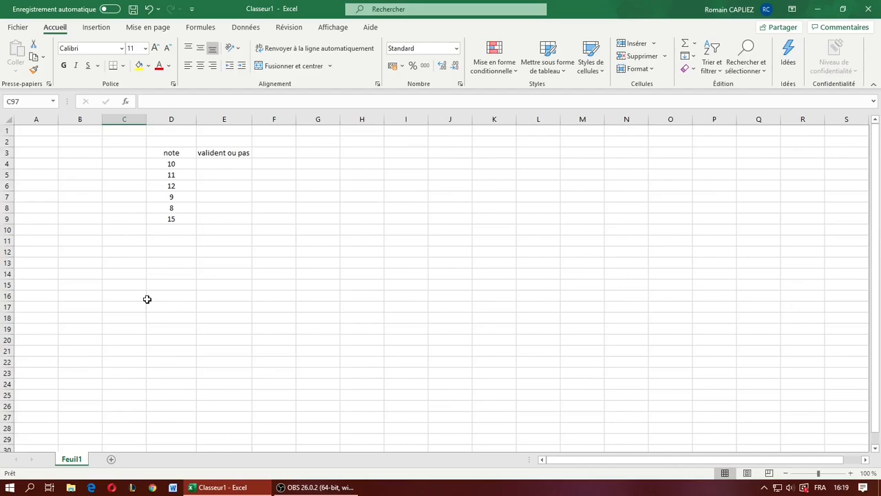
- Start a SI formula in E4 with the logical test D4>=10
click(228, 164)
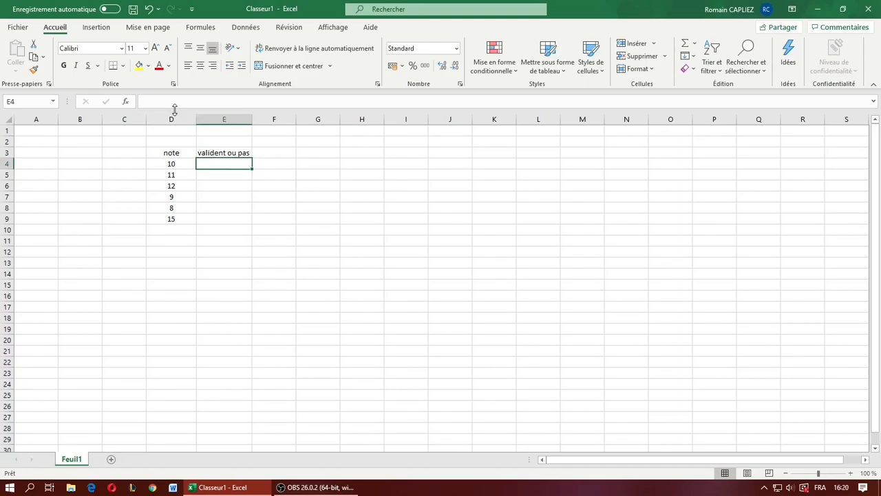
text(=SI)
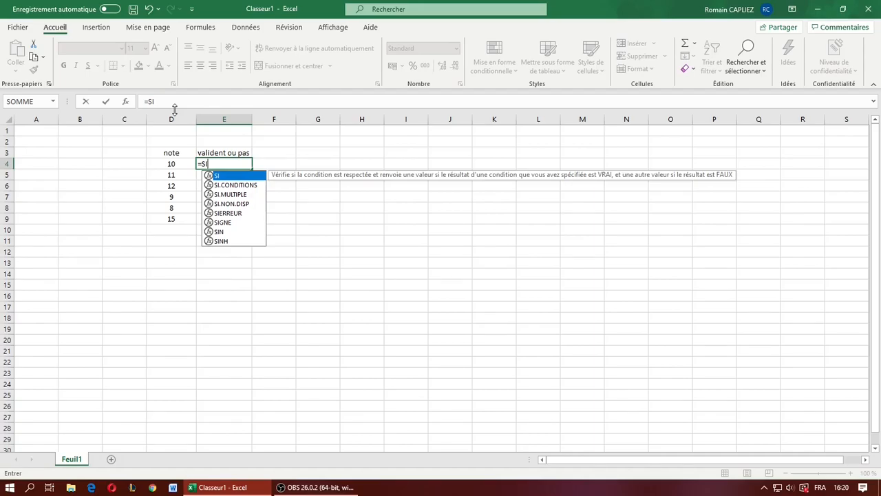
text(()
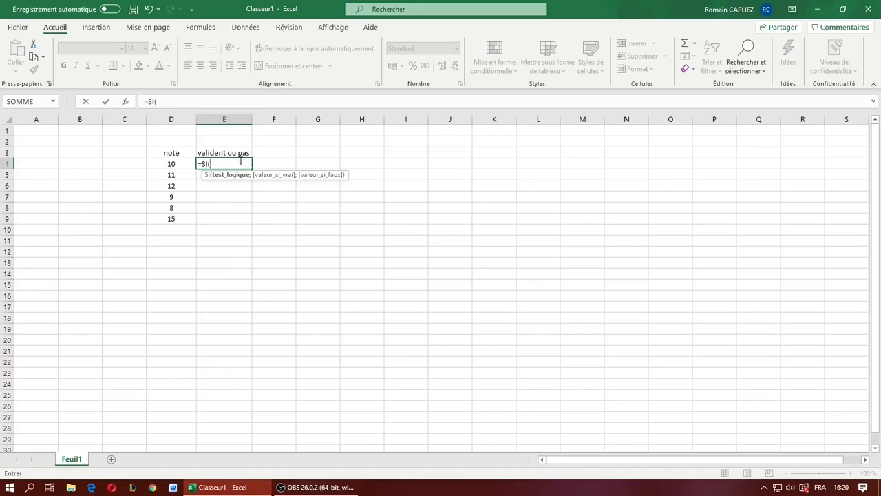
click(176, 164)
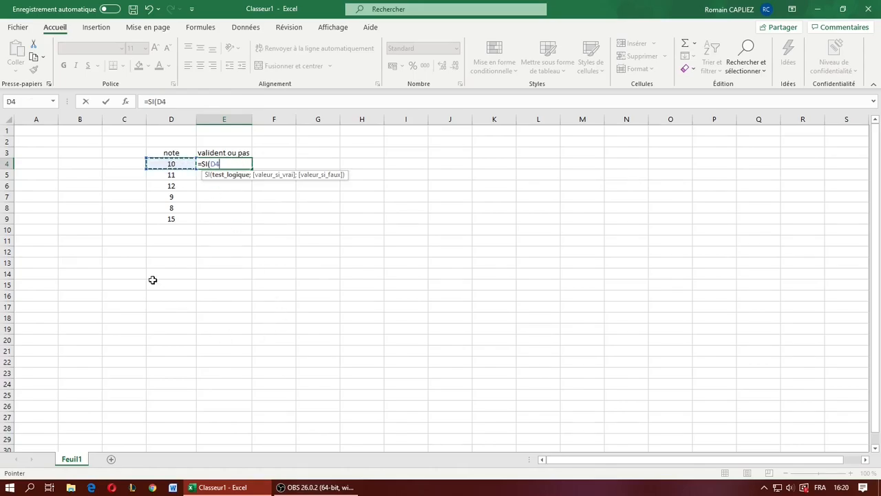
click(181, 102)
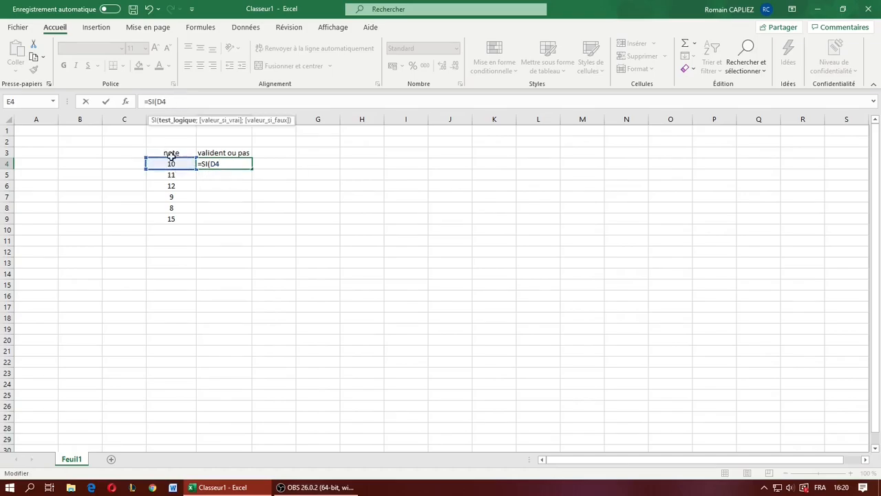
text(>=10;)
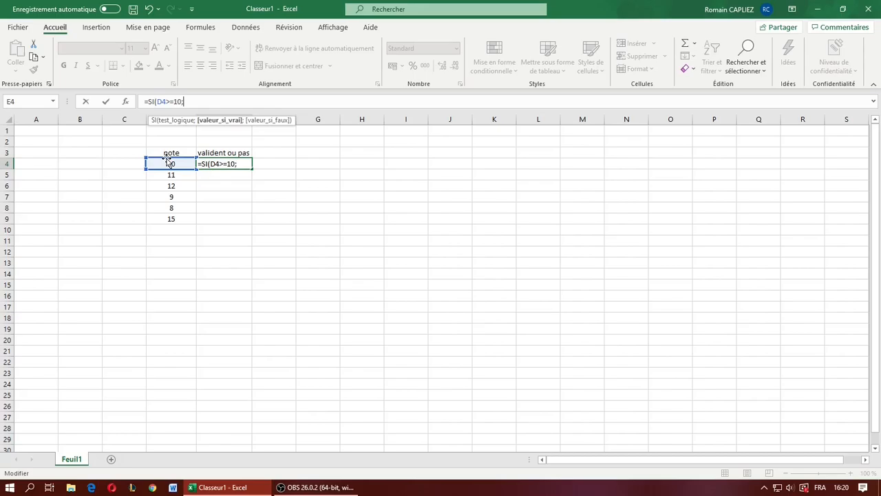
text(")
text(Semestre)
text( Va)
- Set the SI formula's value if true to the text "Semestre son semestre"
key(BackSpace)
key(BackSpace)
text(son semestre)
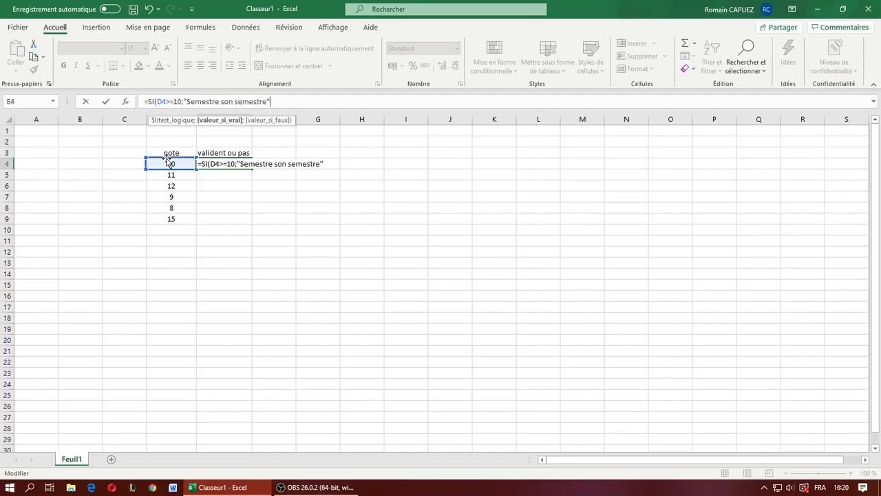
text(";)
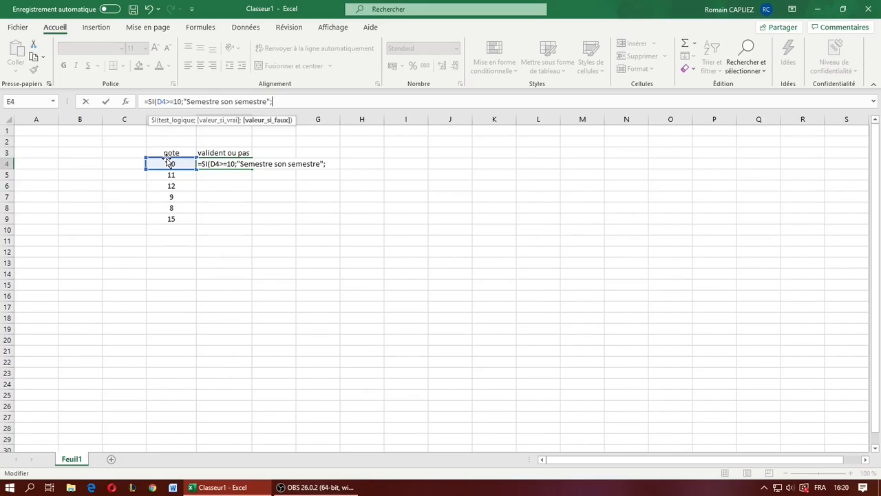
- Set the value if false to "Ne valide pas" and complete the SI formula in E4
text(Ne valide pas"))
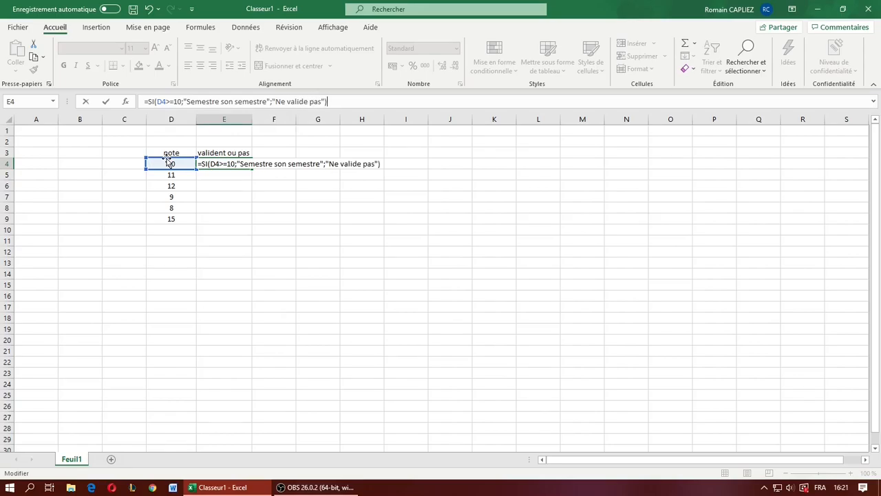
key(Return)
- Correct the value if true of the SI formula in E4 to "Valide son semestre"
click(230, 167)
double_click(205, 102)
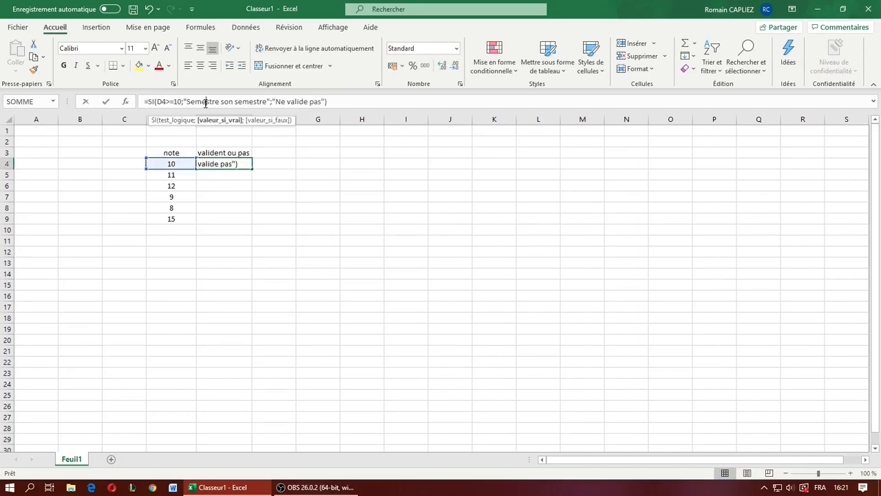
text(Valide)
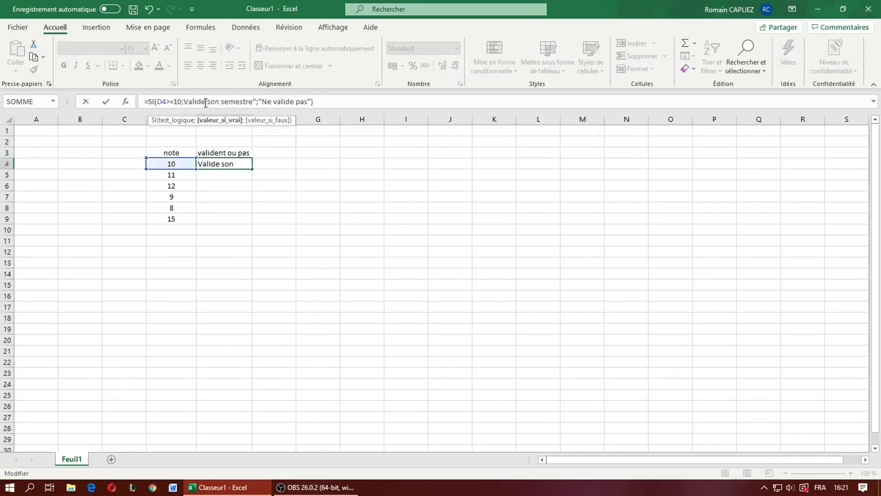
key(Return)
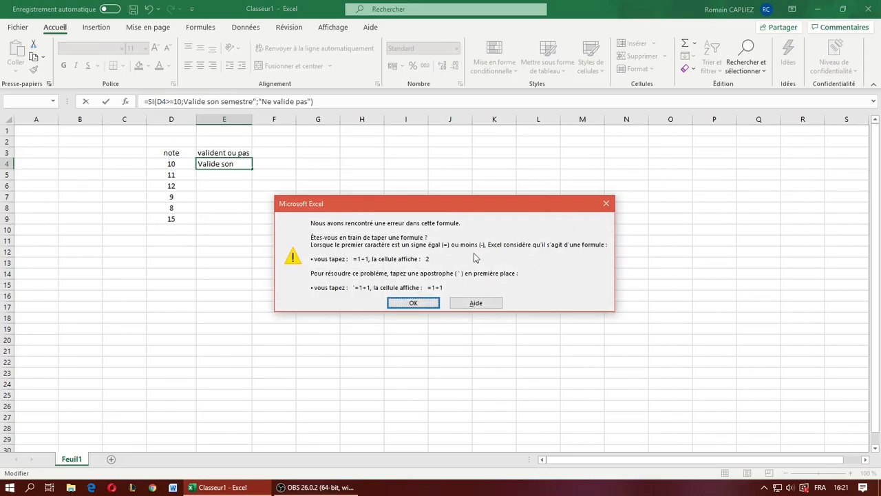
click(606, 203)
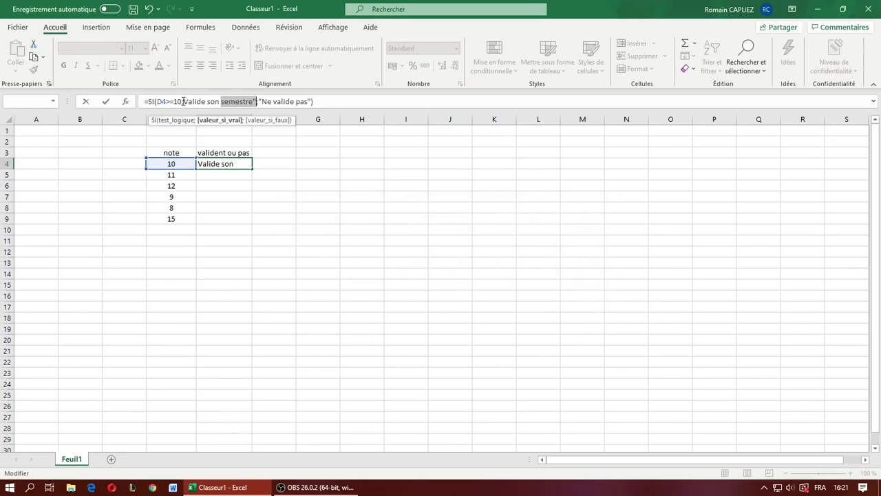
click(185, 102)
text(")
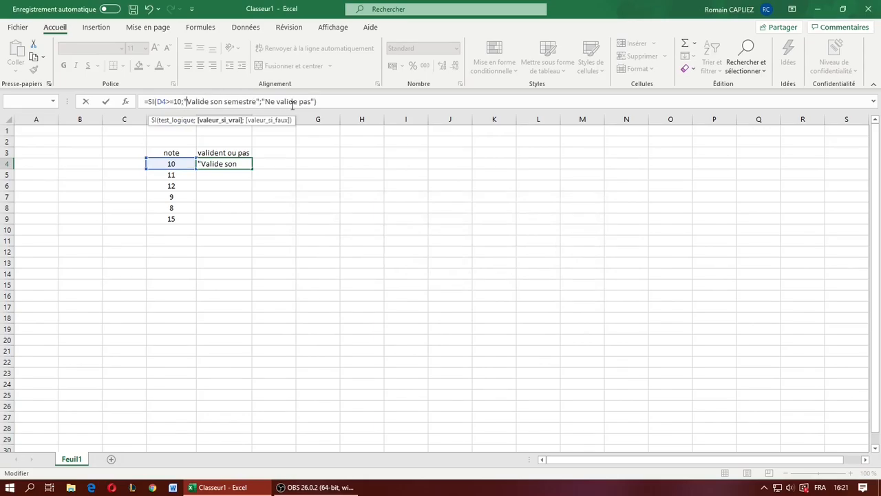
click(333, 101)
key(Return)
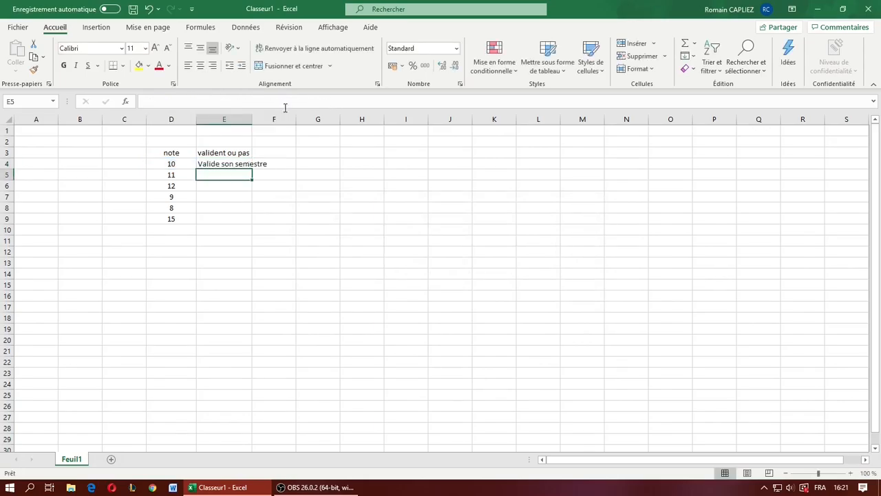
- Autofit the width of column E and fill the SI formula from E4 down to E9
double_click(252, 115)
click(272, 212)
click(240, 168)
click(242, 174)
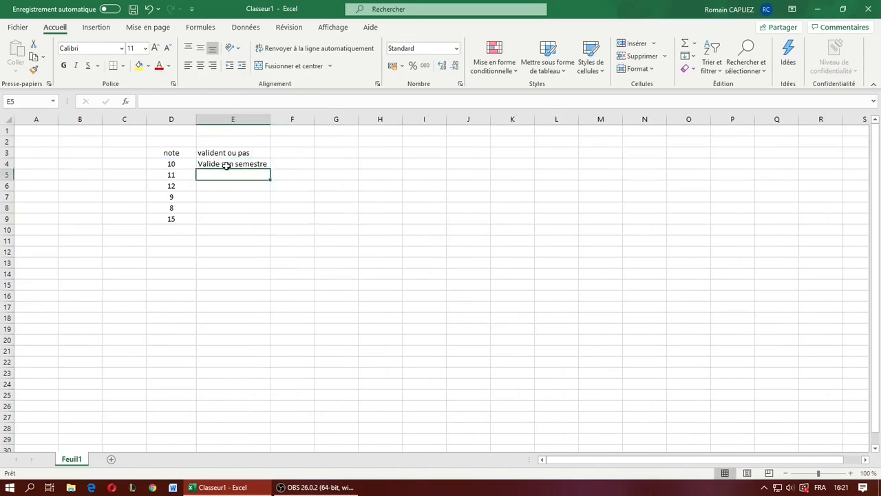
click(226, 165)
drag(270, 167, 271, 222)
click(380, 251)
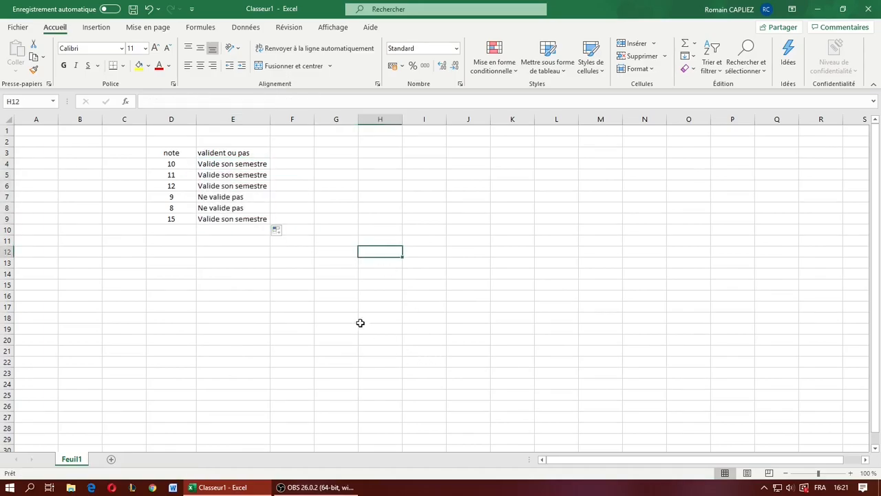
- Check the copied SI formulas from E5 down to E9 against their row references
click(234, 176)
key(Down)
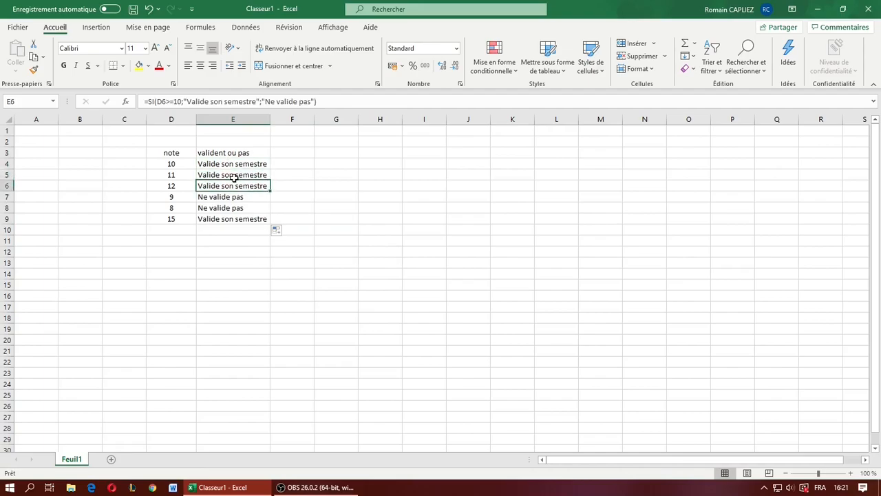
key(Up)
key(Down)
key(Down)
key(Down)
key(Down)
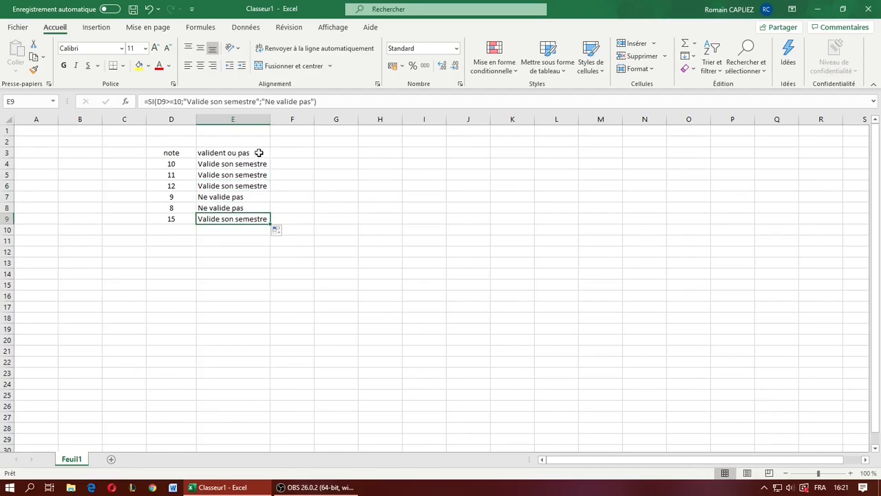
- Extend the SI formula into E10 beside the empty grade cell, inspect it, and clear E10
drag(271, 224, 273, 235)
click(324, 292)
click(250, 232)
click(159, 229)
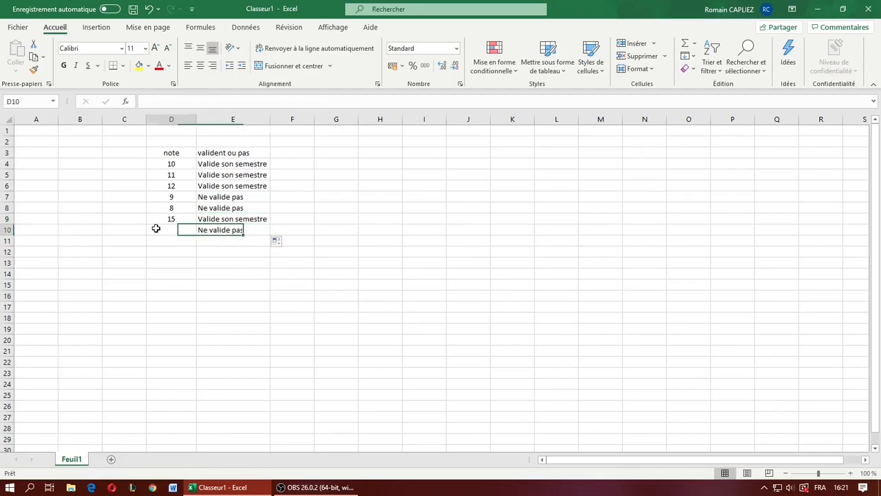
click(235, 230)
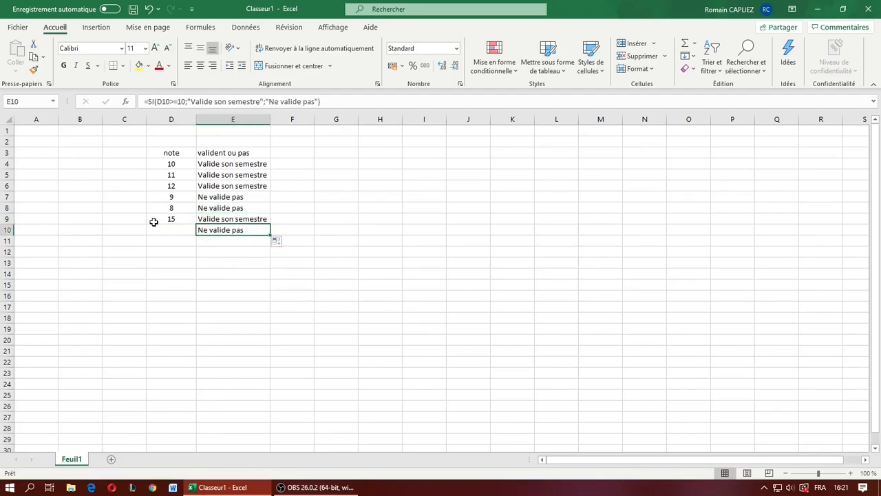
key(Delete)
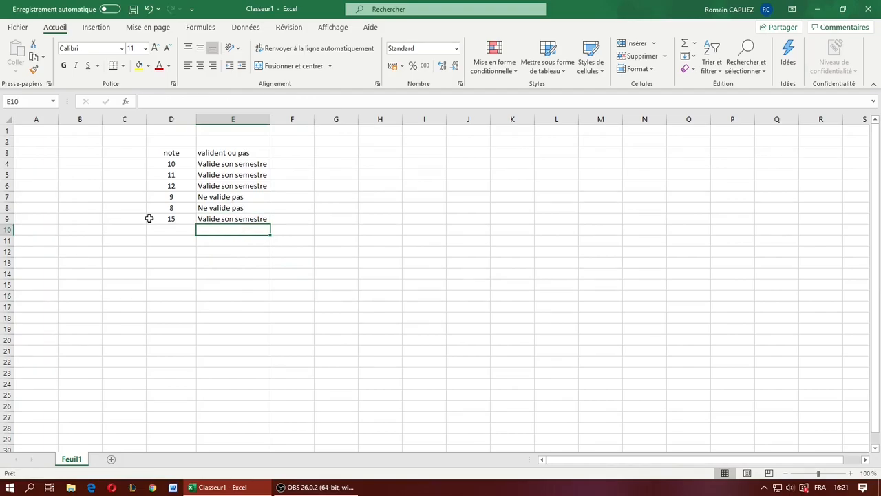
- Apply borders around every cell of the grade table D3:E9
drag(182, 150, 237, 218)
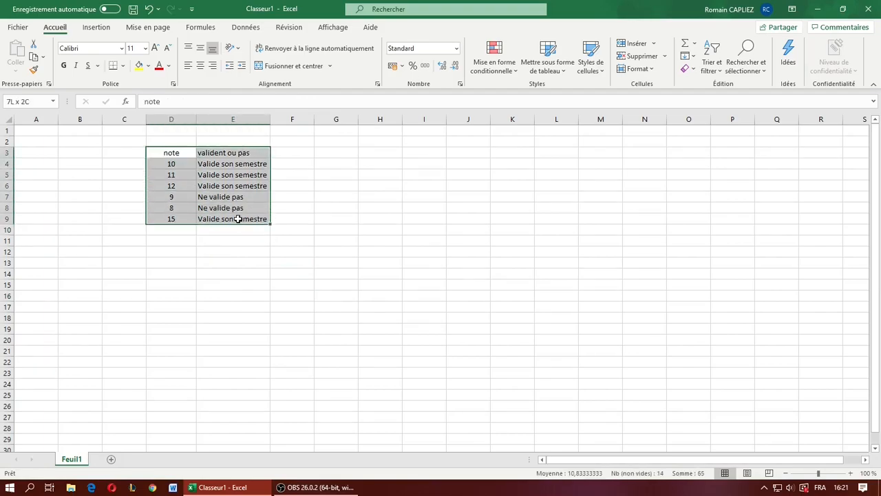
click(122, 65)
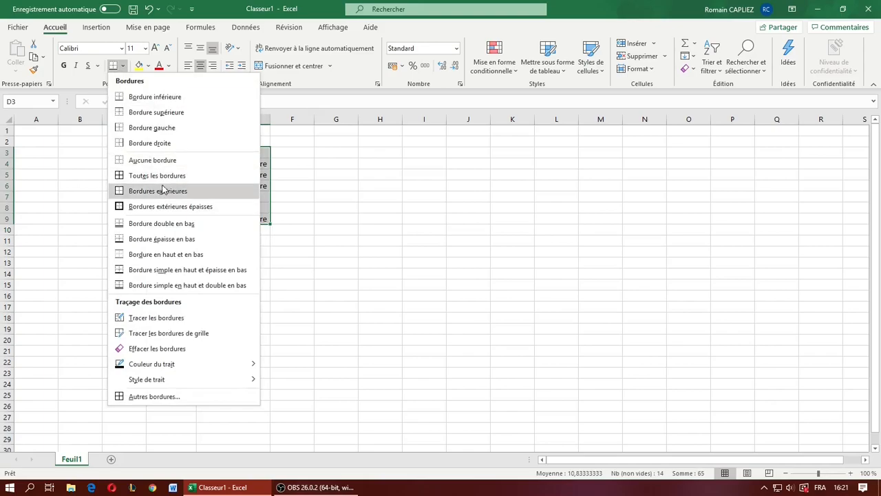
click(157, 175)
click(413, 197)
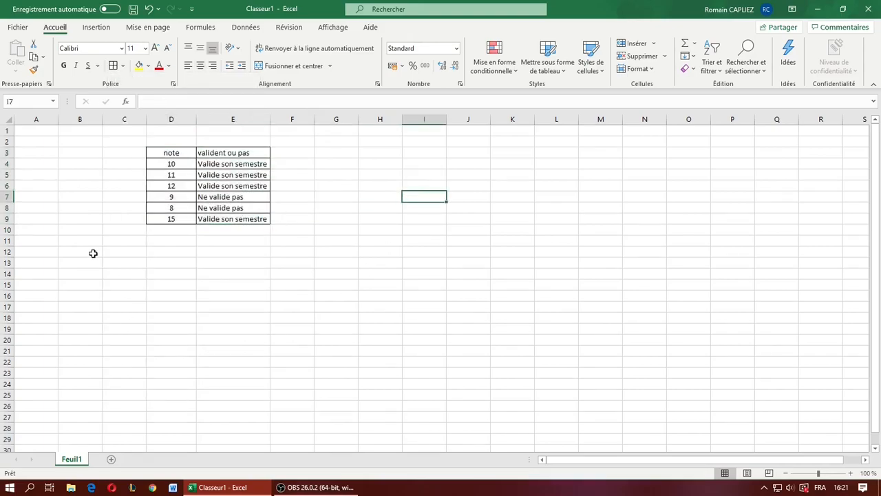
click(262, 162)
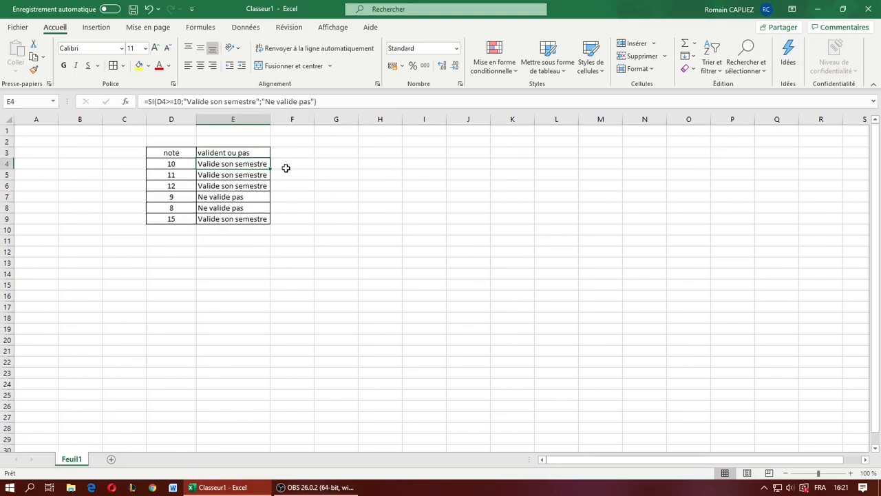
- Enter "bon" in C4 and the column header "participation" in C3
click(131, 166)
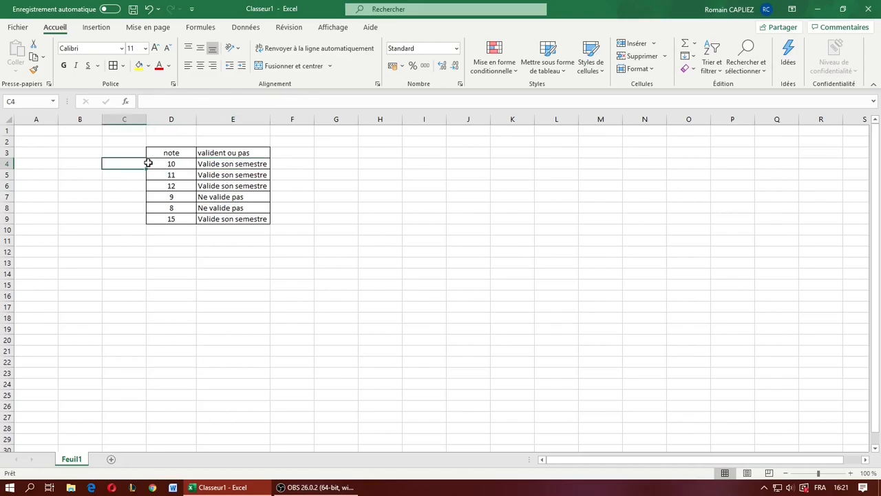
text(bon)
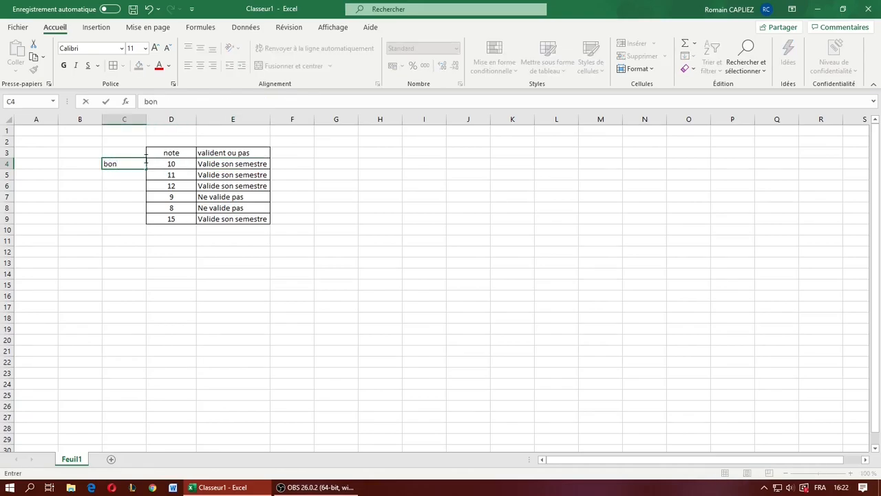
click(125, 150)
click(176, 104)
text(participation)
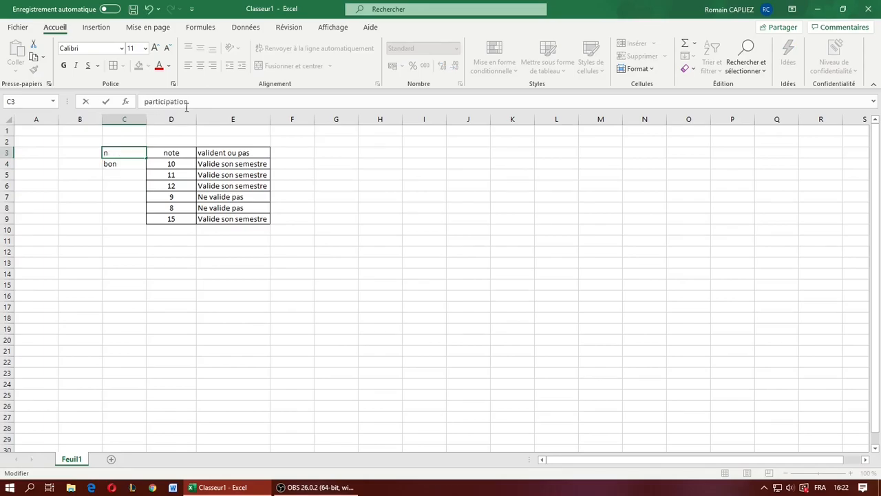
click(127, 173)
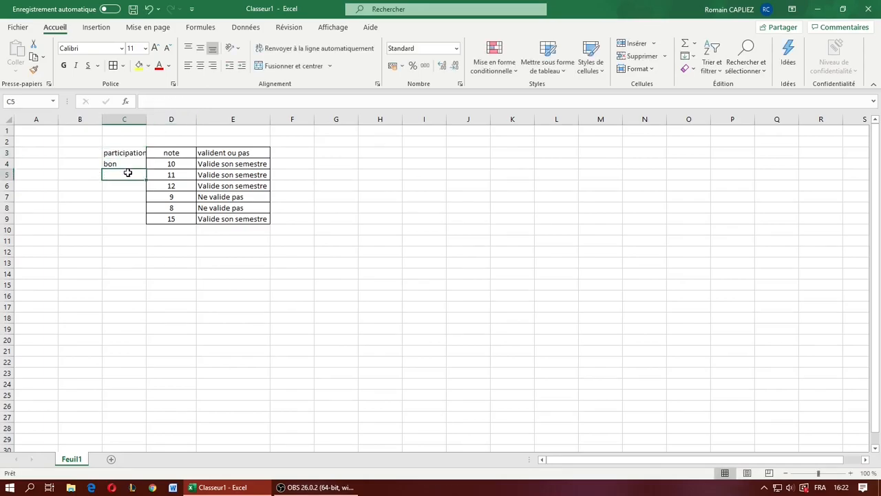
- Fill the participation cells C4 to C9 with oui, non, oui, oui, non and oui
click(135, 163)
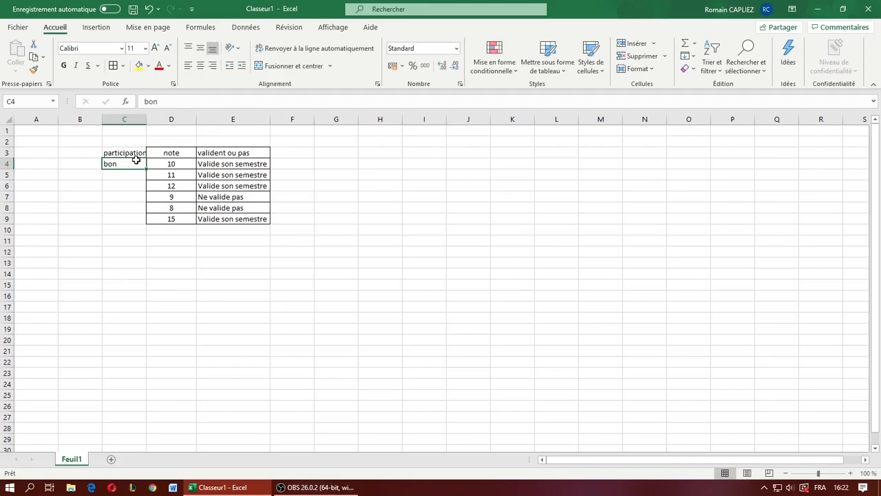
text(oui)
key(Return)
text(non)
key(Return)
text(oui)
key(Return)
text(oui)
key(Return)
text(non)
key(Return)
text(oui)
click(135, 157)
- Autofit the width of column C and centre the participation entries in C3:C9
double_click(146, 117)
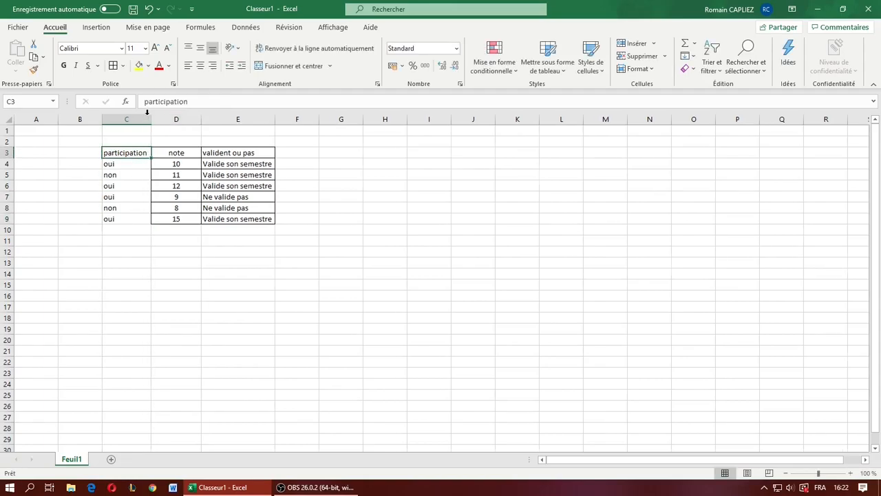
click(141, 207)
click(142, 240)
drag(134, 218, 141, 156)
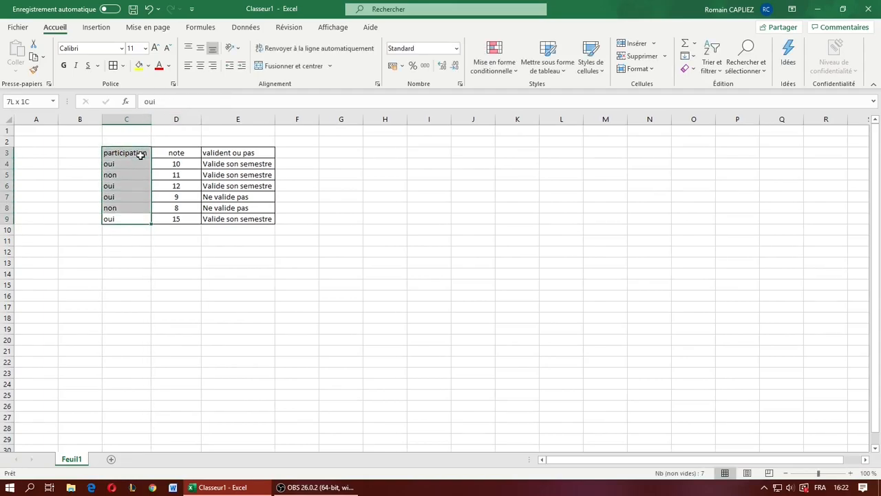
click(200, 66)
click(224, 251)
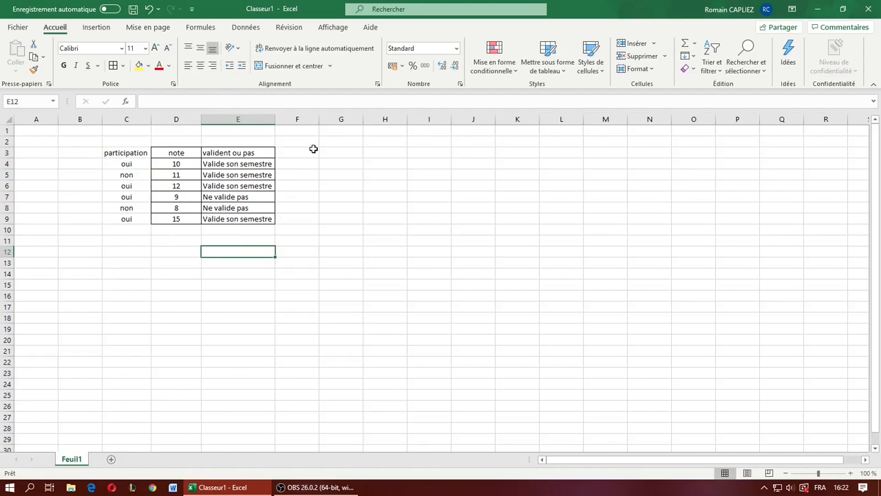
- Remove the value if false, "Ne valide pas", from the SI formula in E4
click(308, 152)
click(250, 197)
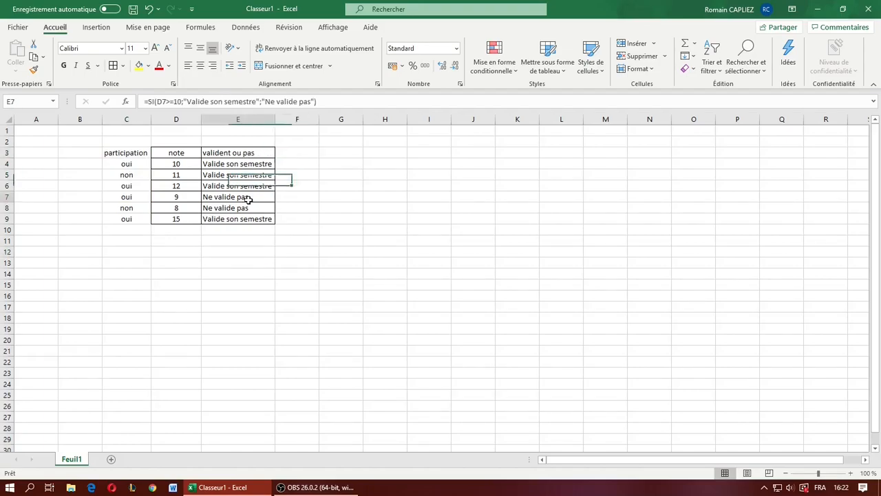
click(250, 164)
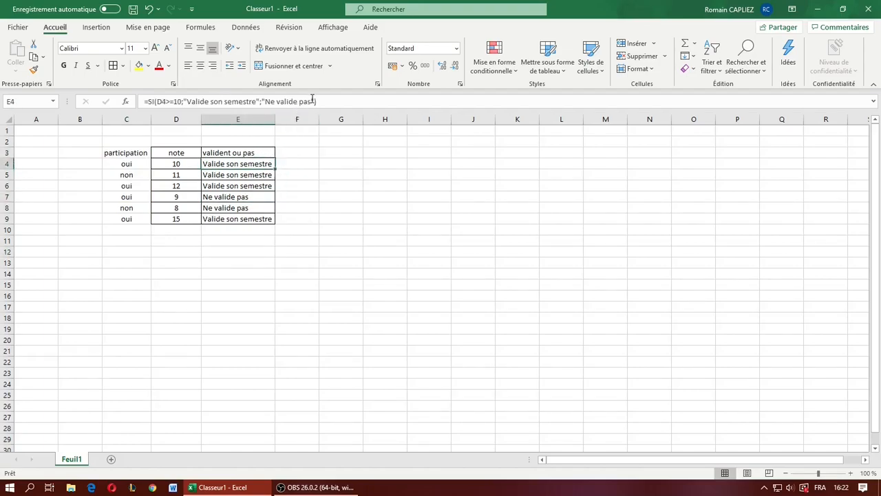
click(314, 101)
key(BackSpace)
key(BackSpace)
key(BackSpace)
key(BackSpace)
key(BackSpace)
key(BackSpace)
key(BackSpace)
key(BackSpace)
key(BackSpace)
key(BackSpace)
key(BackSpace)
key(BackSpace)
key(BackSpace)
key(BackSpace)
key(BackSpace)
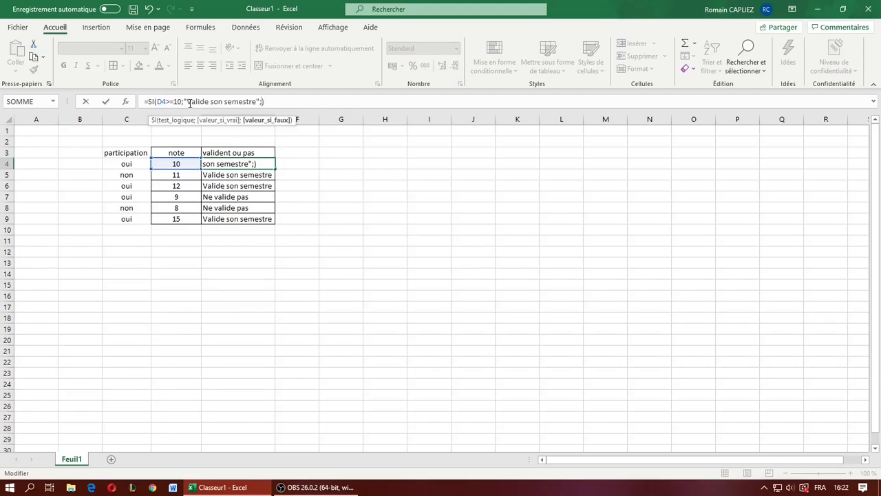
- Nest a second SI as the value if false in E4, with the logical test C4="oui"
text(si)
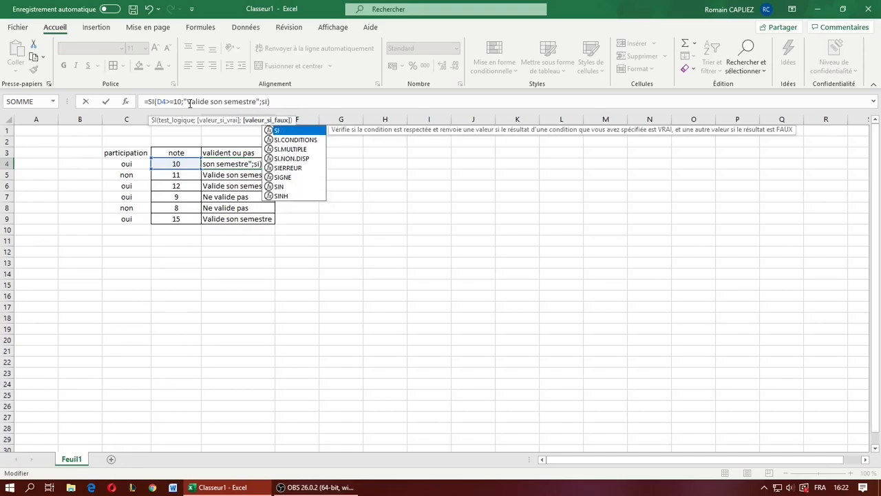
text(()
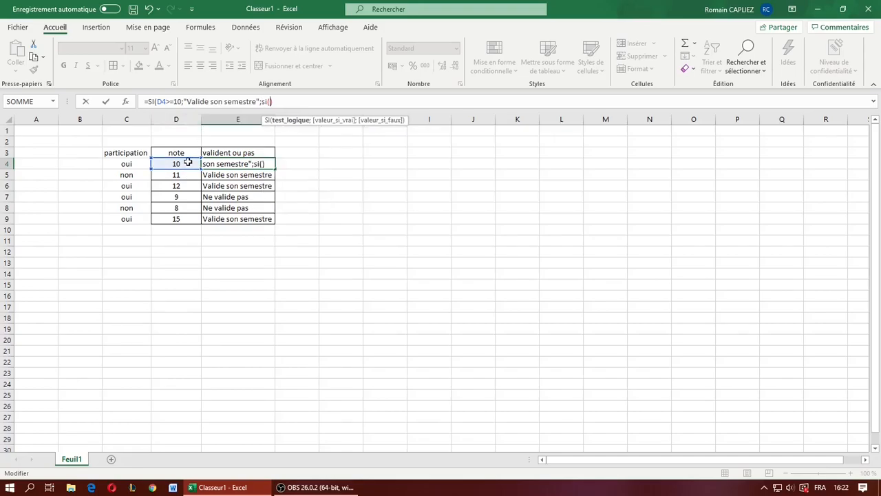
click(120, 164)
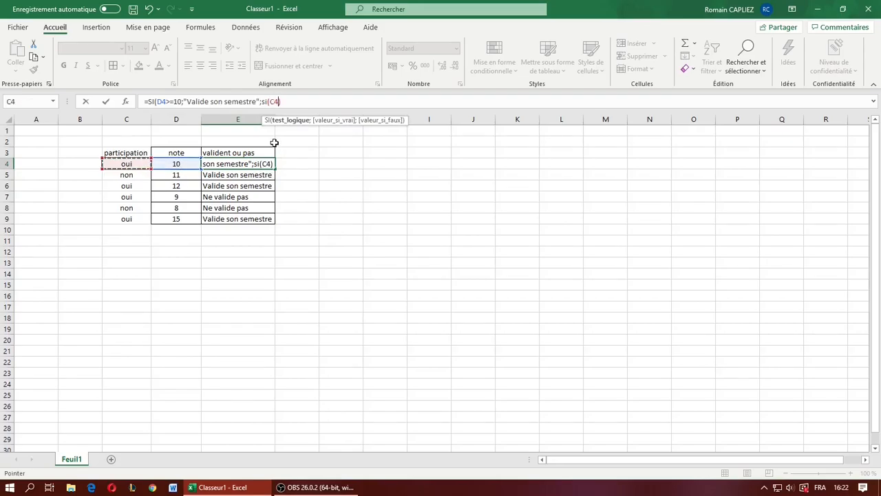
text(="oui)
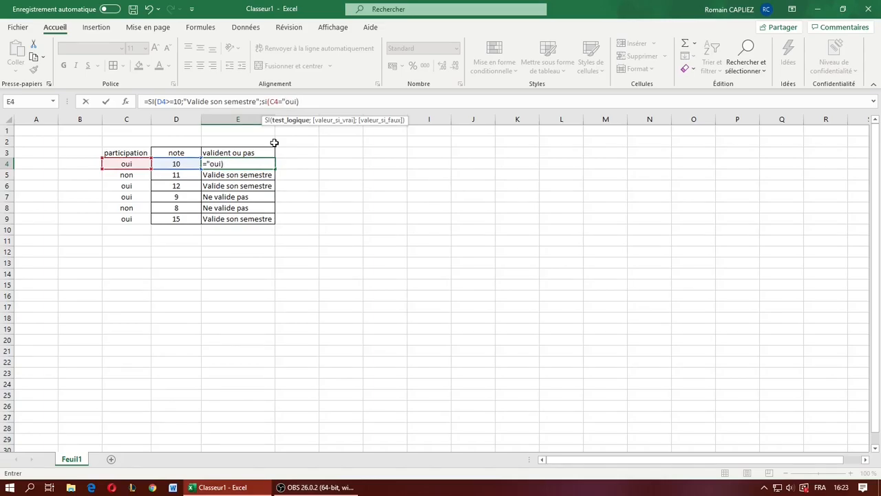
text(";)
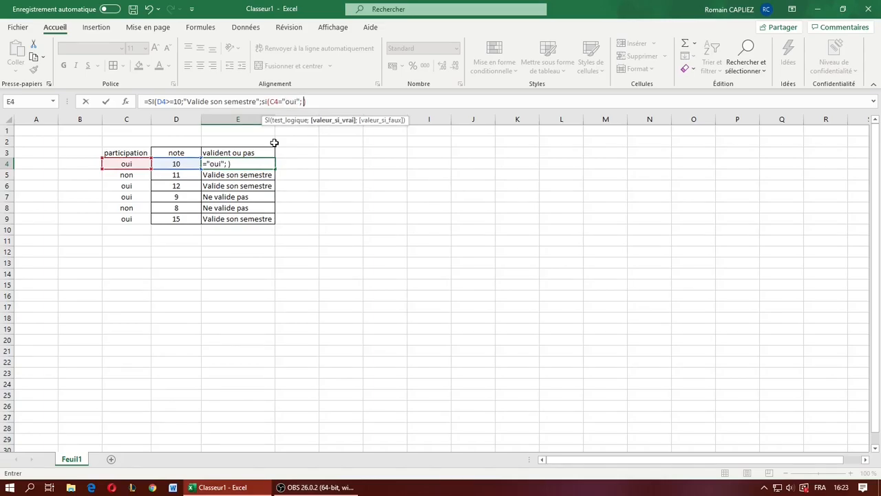
text( "Valide de justesse)
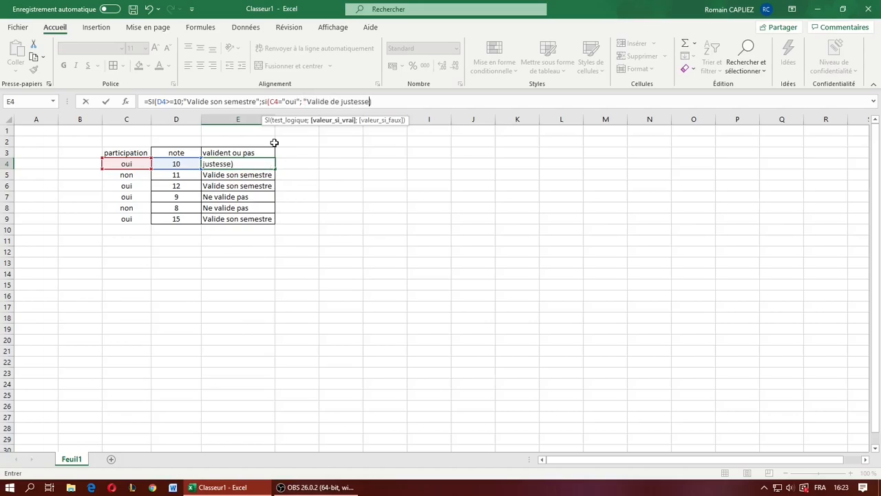
text("; ")
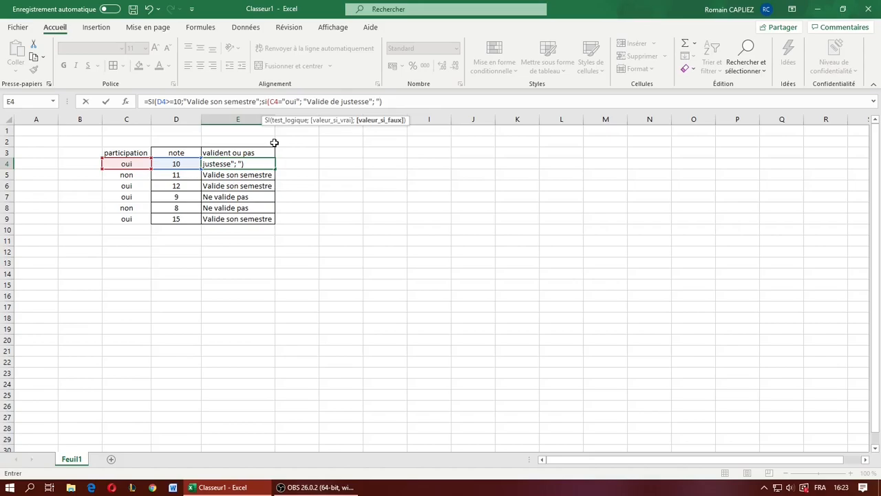
text(ne valide pas"))
- Set the nested SI's value if false in E4 to "ne valide pas" and close both SI functions to complete the formula
key(Left)
text("))
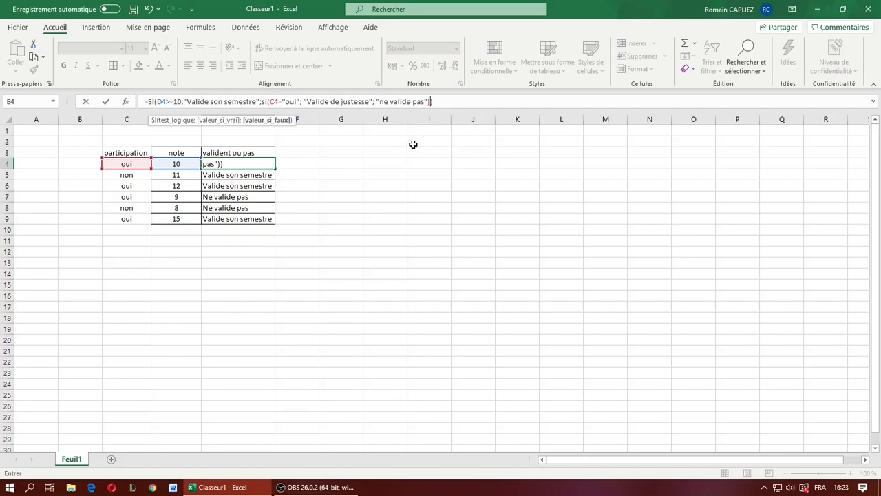
key(ctrl+Return)
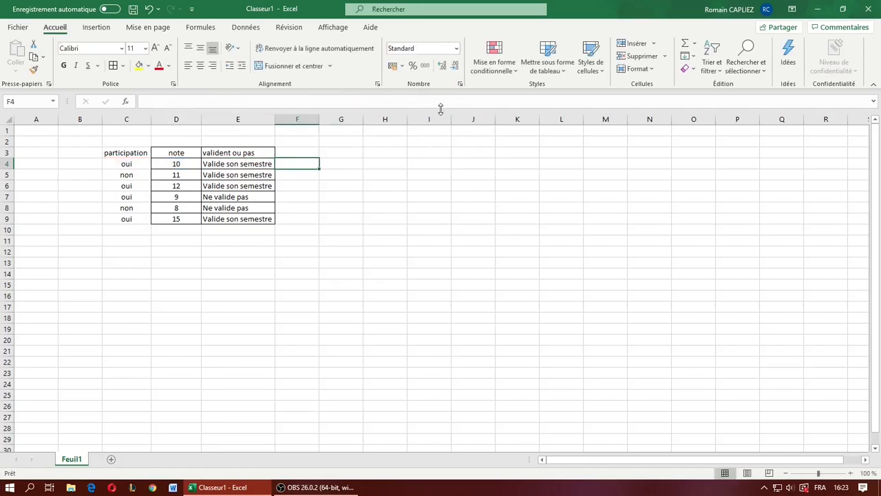
- Examine the E4 formula, looking at the full expression and the nested SI used as the value if false
click(444, 102)
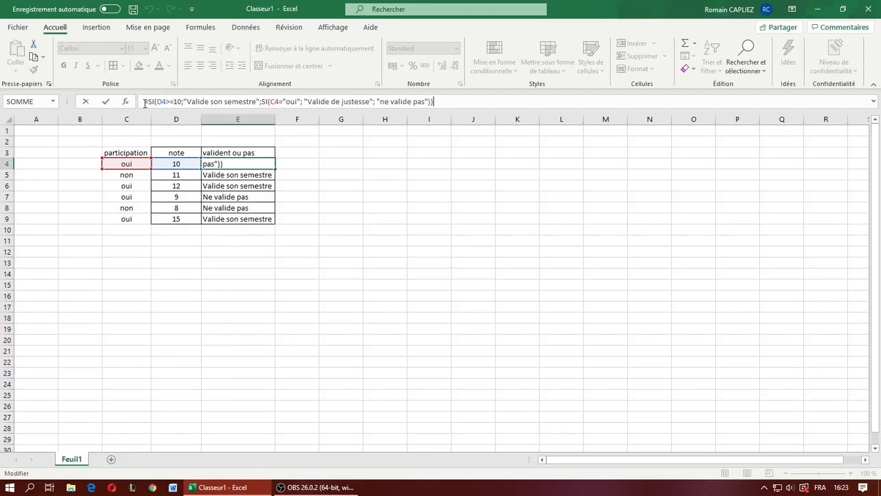
drag(144, 102, 464, 98)
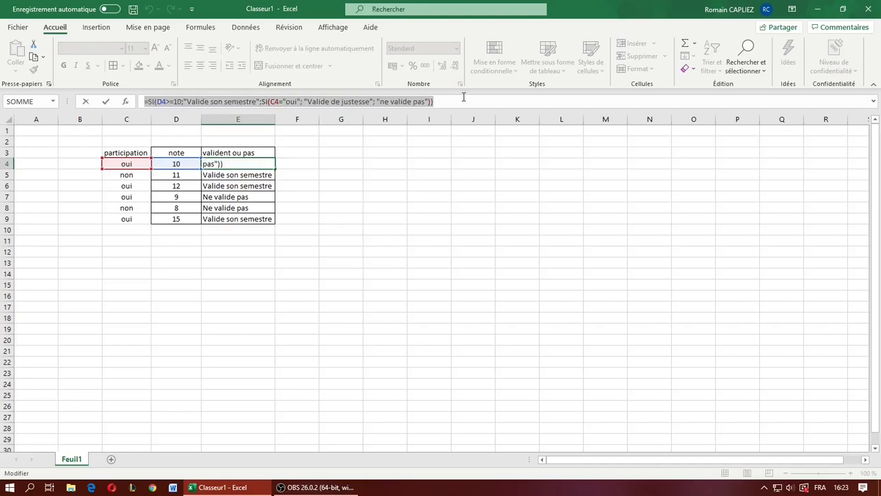
click(186, 103)
drag(157, 102, 448, 98)
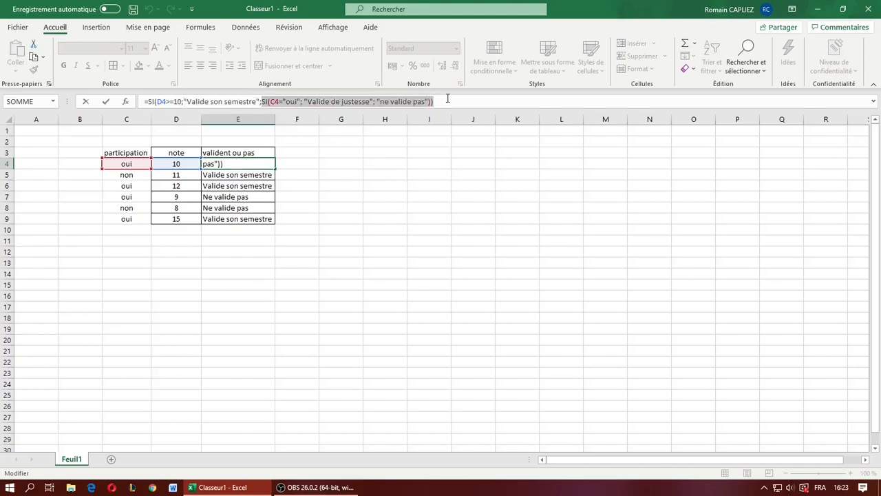
click(452, 103)
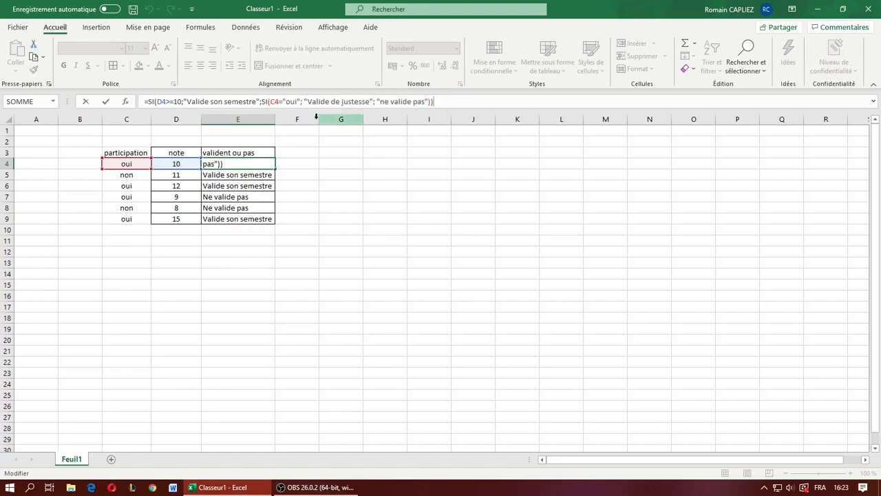
drag(271, 102, 434, 101)
click(463, 101)
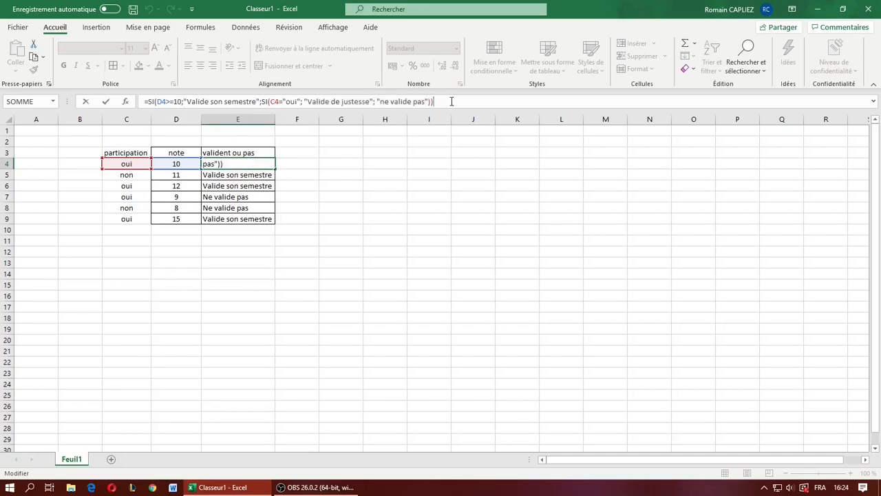
key(Return)
- Copy the nested SI formula from E4 down to E9
click(261, 166)
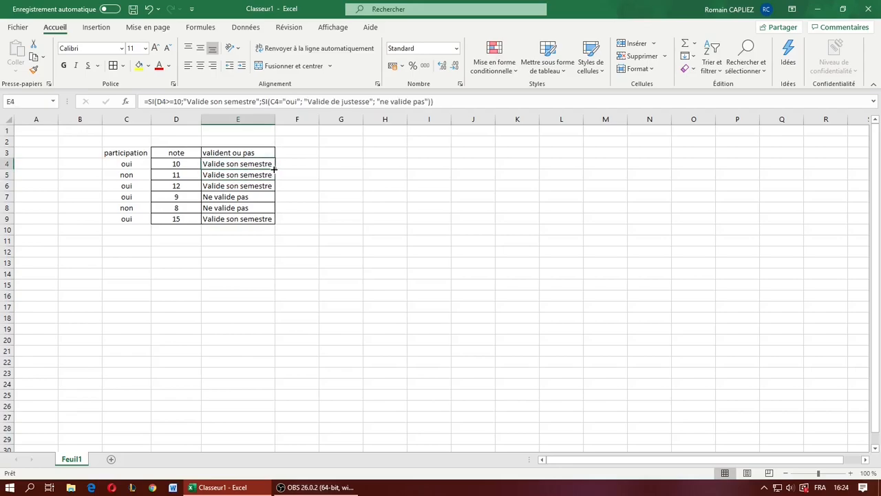
drag(274, 169, 267, 221)
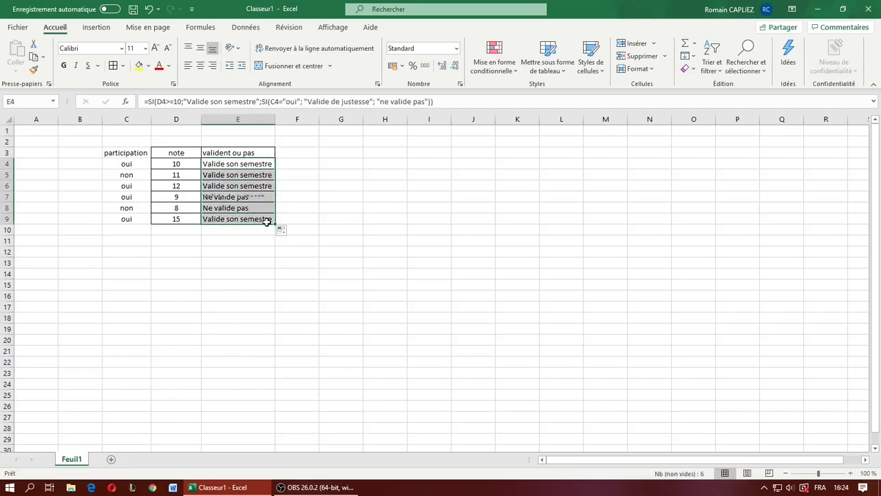
- Check the grade, participation and formula in row 7, and review the results in E4:E9
click(269, 198)
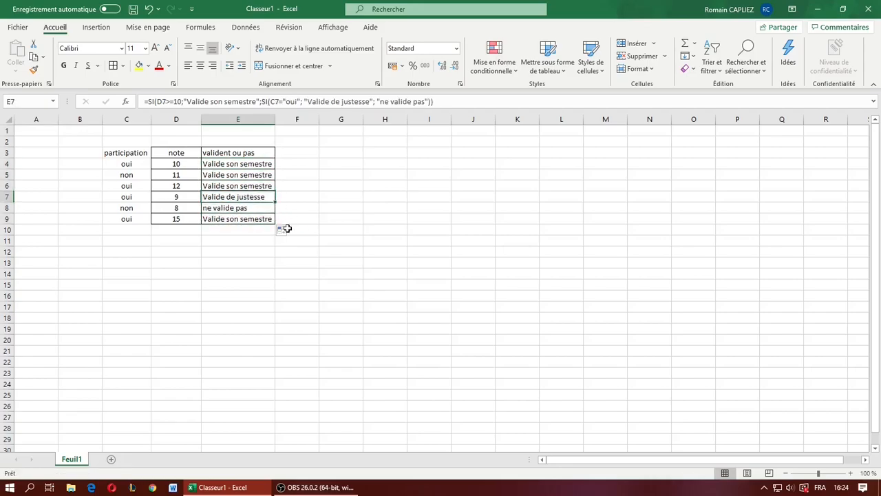
click(183, 196)
click(127, 200)
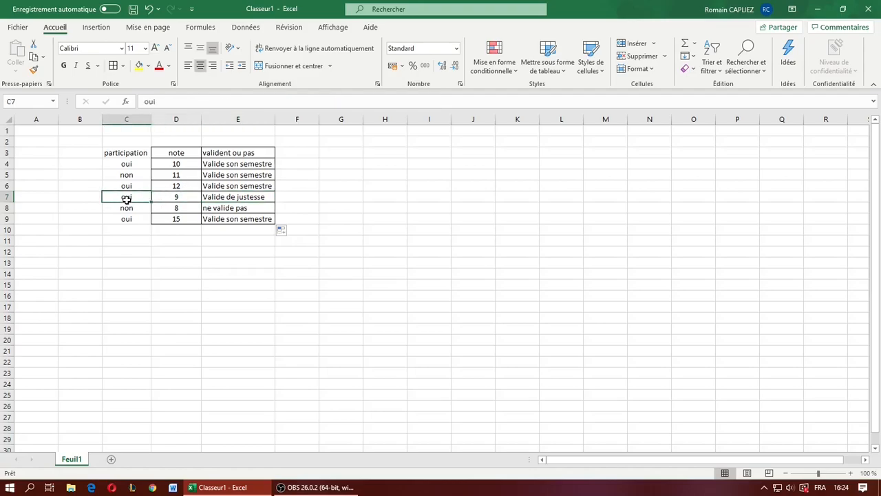
click(258, 196)
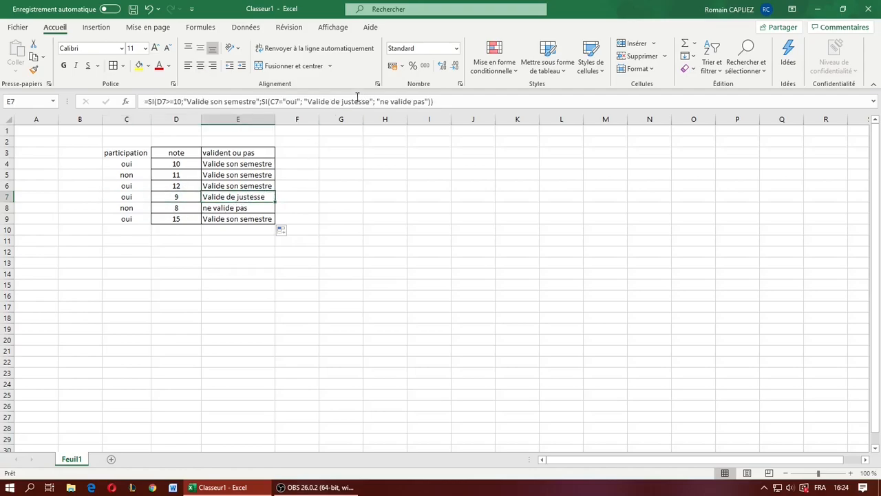
click(260, 207)
click(260, 297)
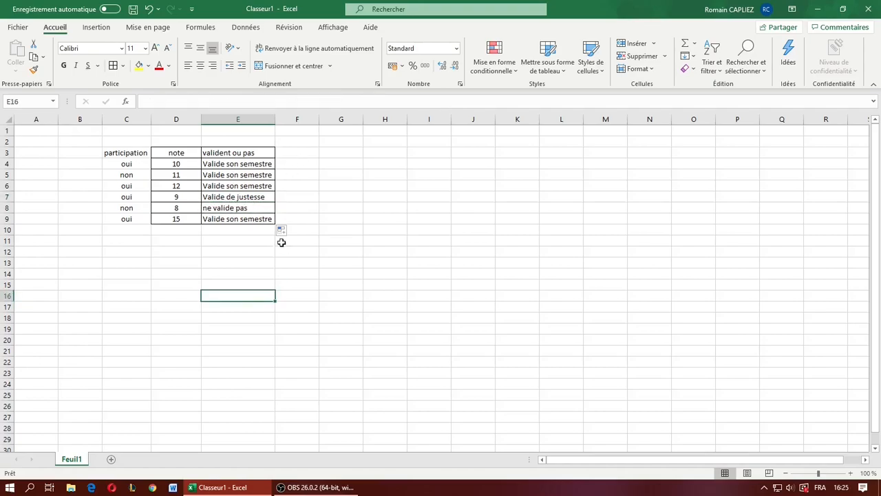
click(338, 204)
drag(254, 165, 255, 217)
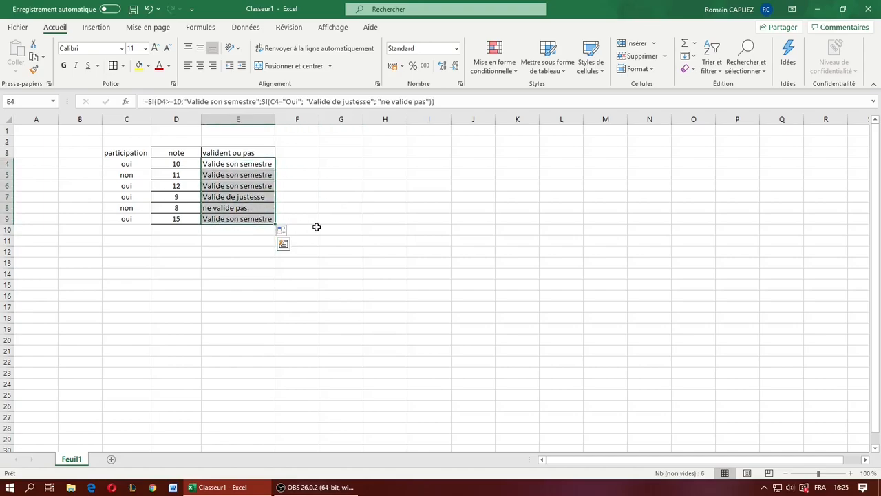
click(320, 230)
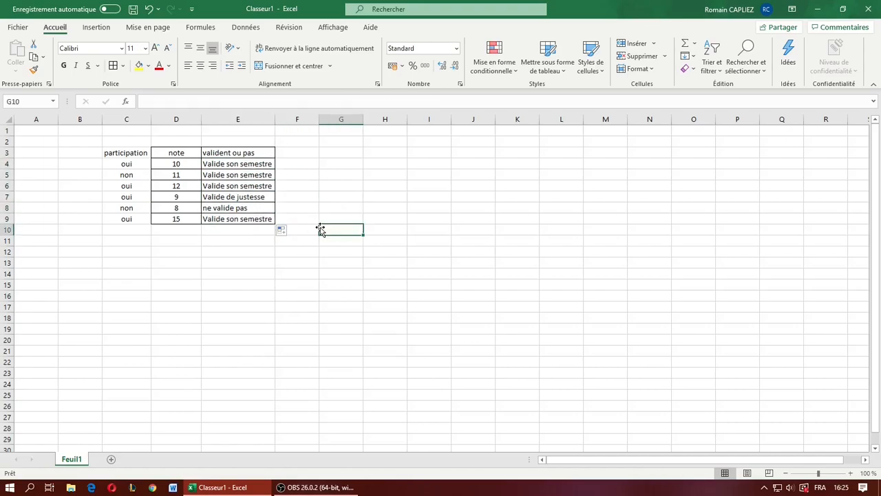
- Enter an NB.SI formula in G3 that counts the "Valide son semestre" cells in E4:E9
click(340, 152)
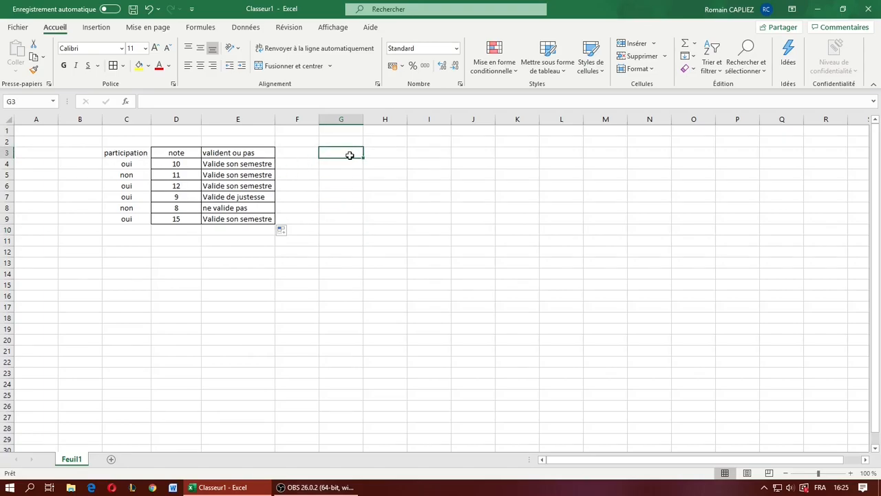
click(236, 102)
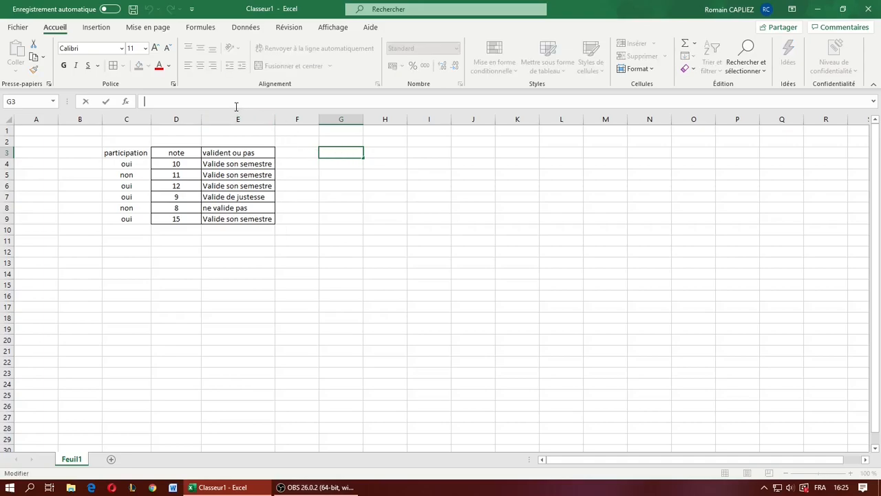
text(=NB.SI)
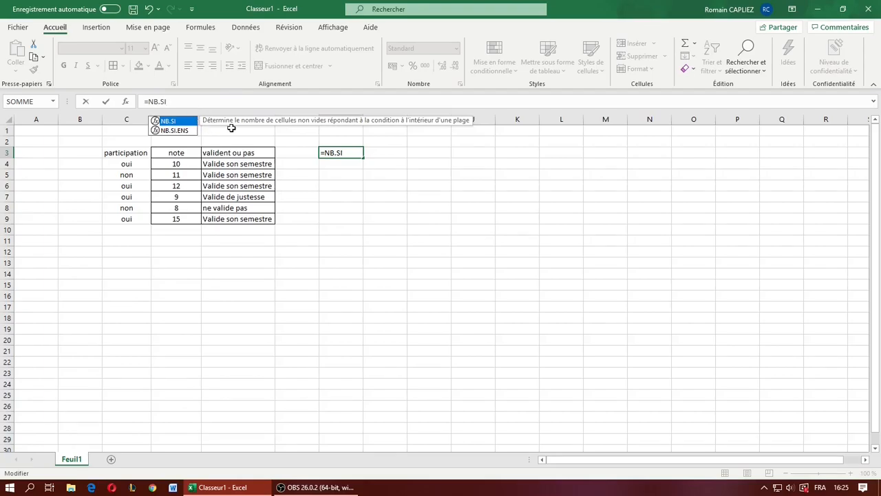
text(()
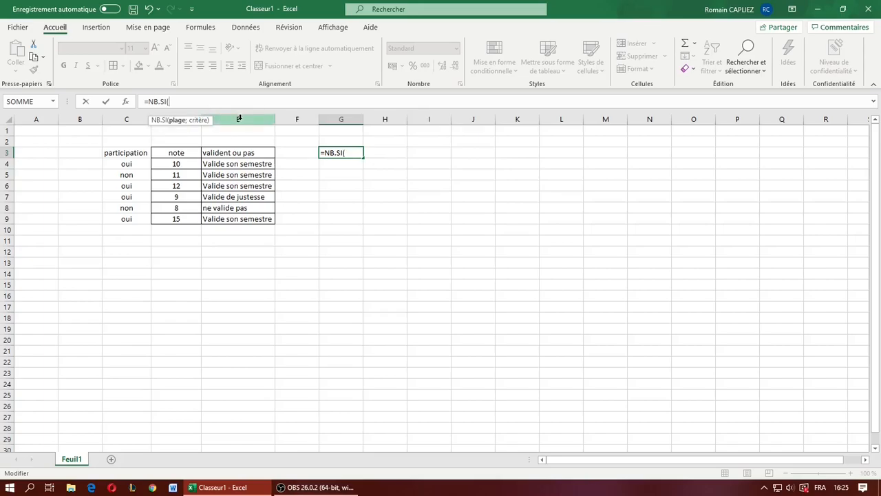
drag(206, 164, 238, 219)
text(;"Valide son semestre)
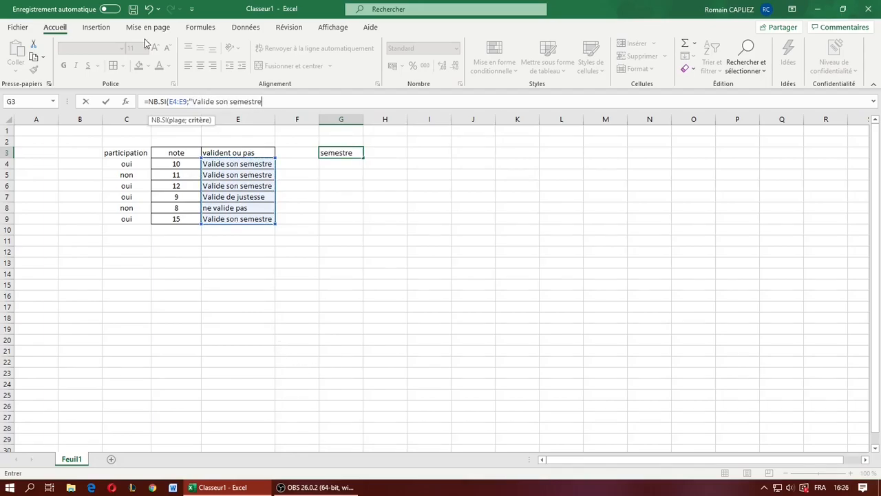
text("))
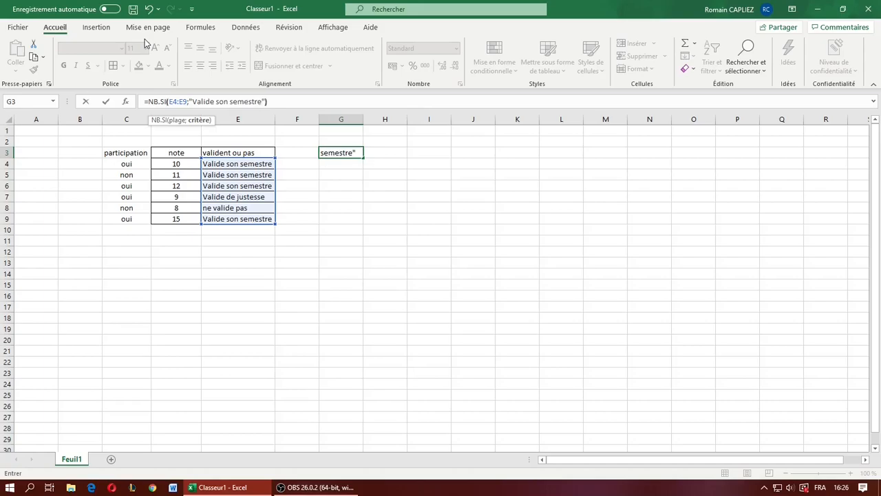
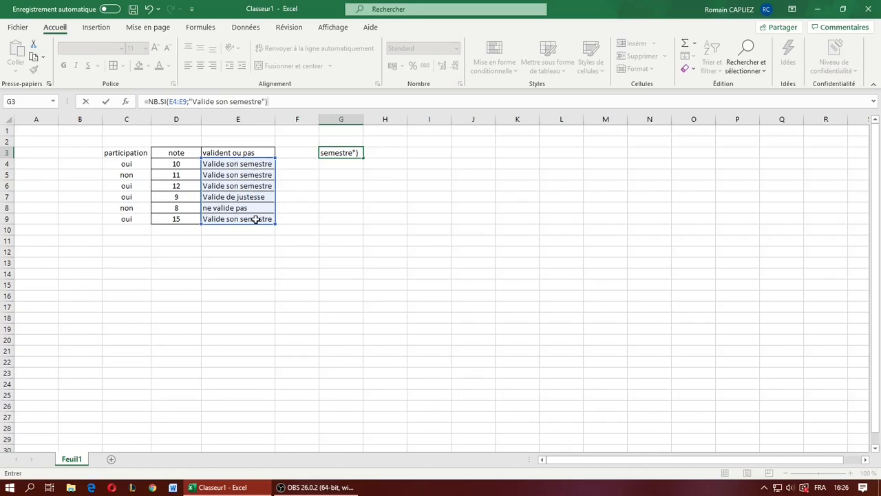
- Confirm the NB.SI formula in G3 and compare its count with the "Valide son semestre" cells in column E
key(Return)
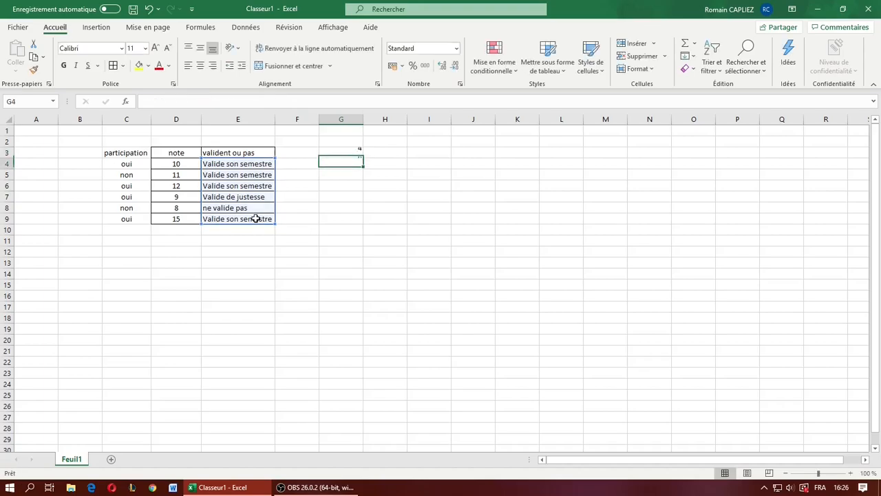
click(351, 154)
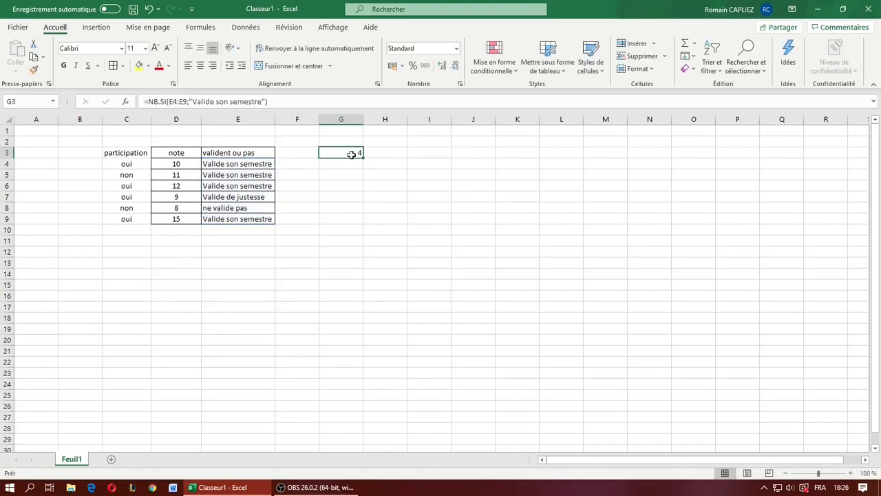
click(249, 163)
click(258, 177)
click(257, 184)
click(256, 219)
click(263, 174)
click(267, 165)
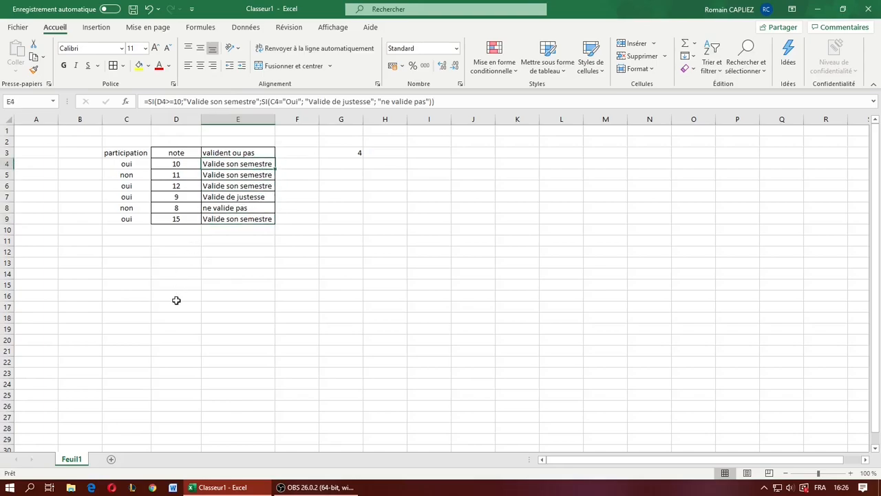
- Change the NB.SI criterion in G3 to "ne valide pas" and check the resulting count
click(350, 154)
drag(264, 101, 192, 103)
text(ne valide pas)
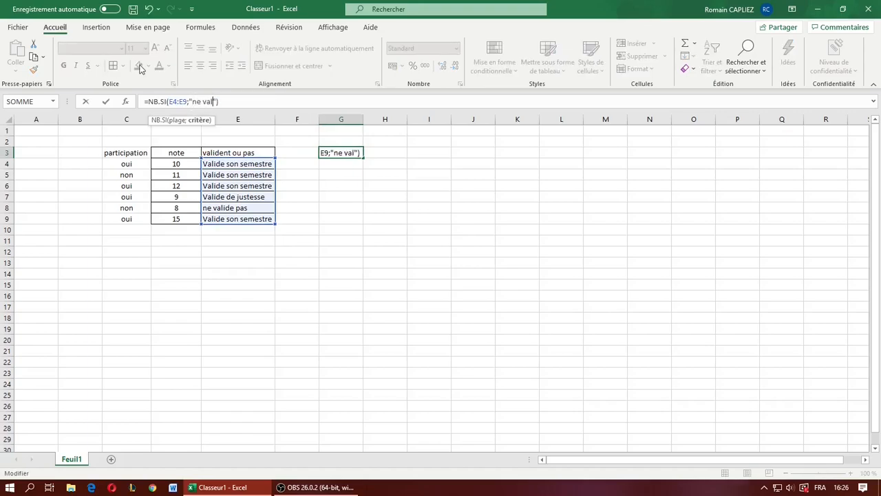
key(Return)
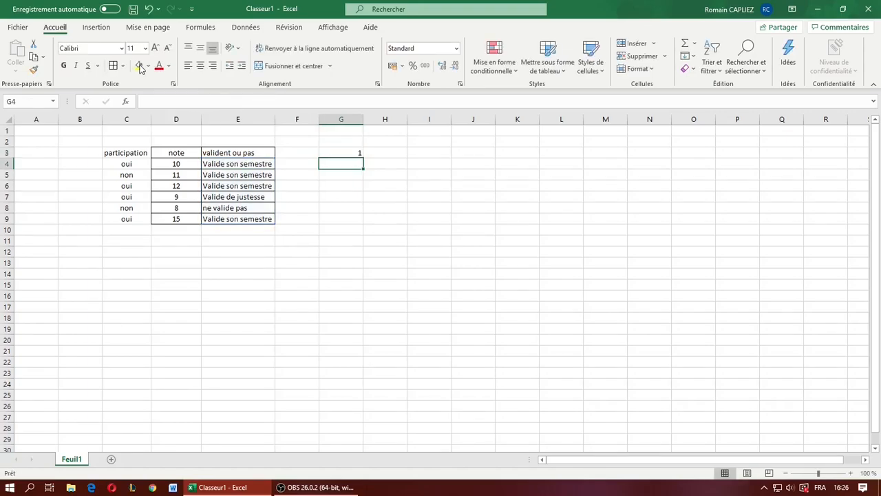
click(334, 153)
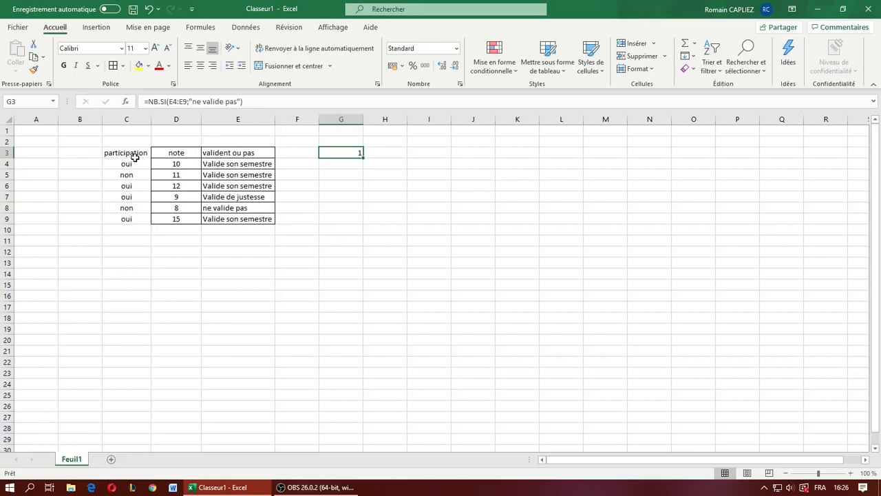
drag(135, 157, 150, 141)
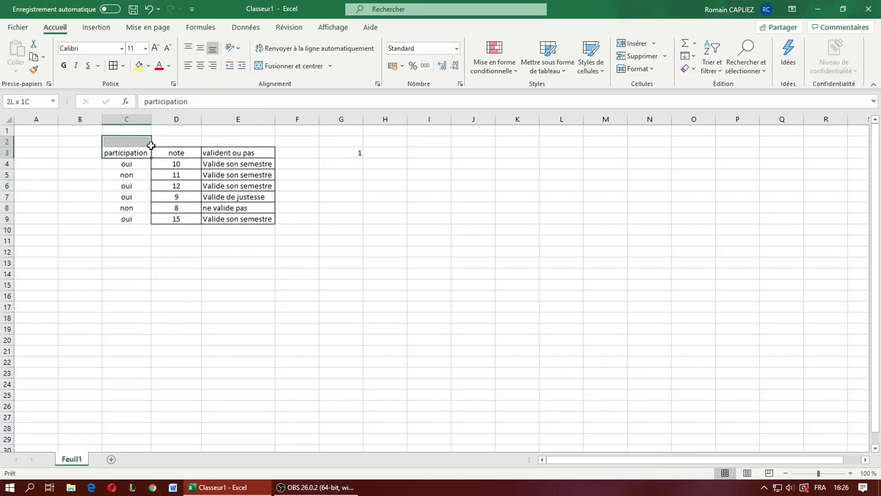
click(76, 150)
text(sexe)
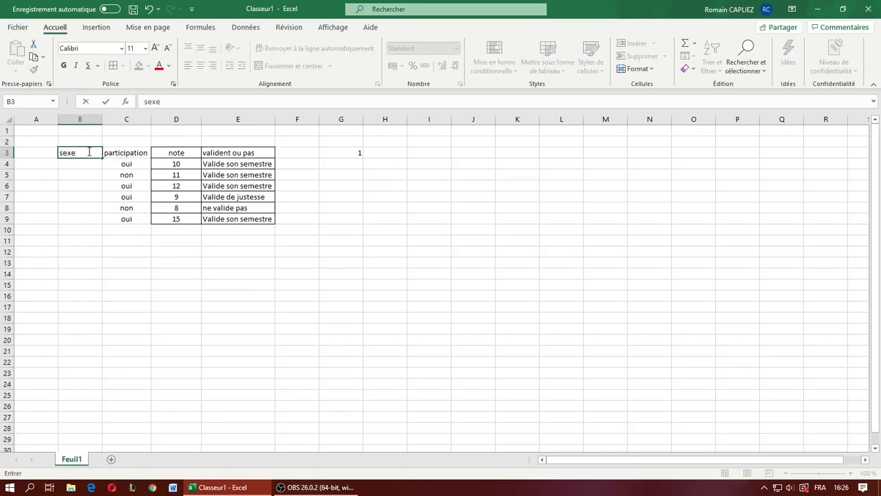
key(BackSpace)
key(BackSpace)
key(BackSpace)
key(BackSpace)
- Rewrite the G3 formula as NB.SI.ENS, with E4:E9 as first criteria range and "Valide son semestre" as first criterion
click(352, 152)
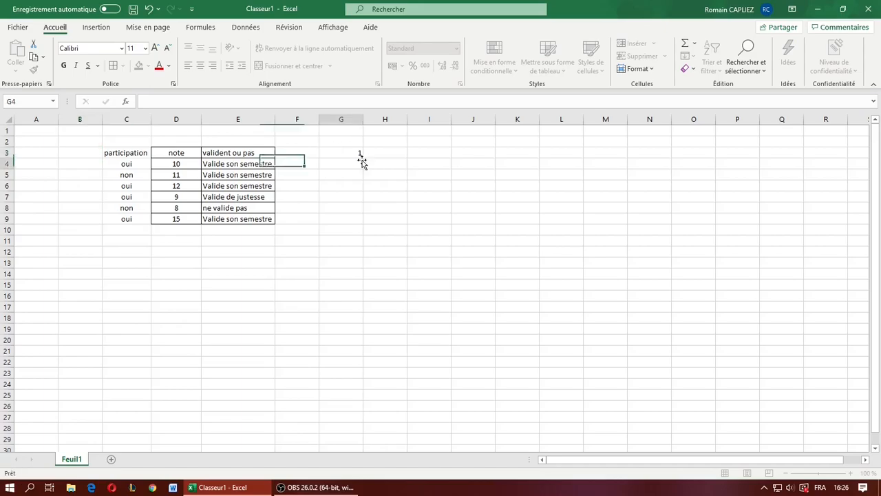
drag(250, 103, 170, 101)
key(BackSpace)
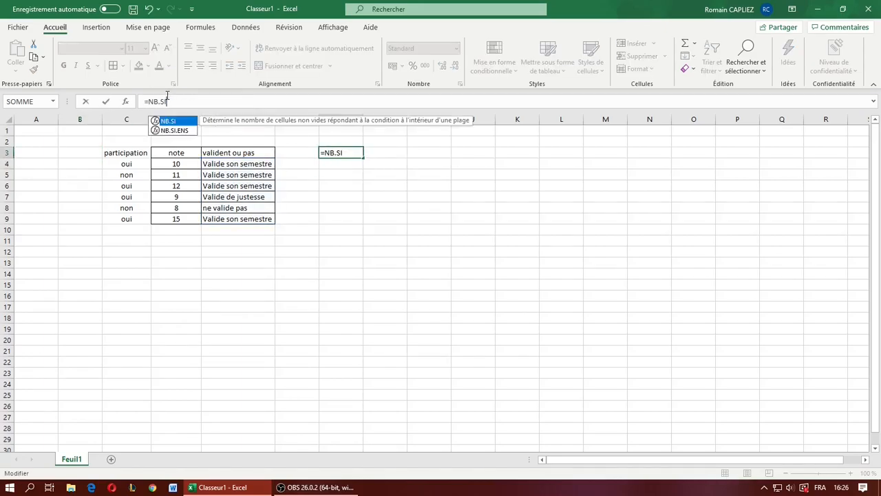
text(.ENS)
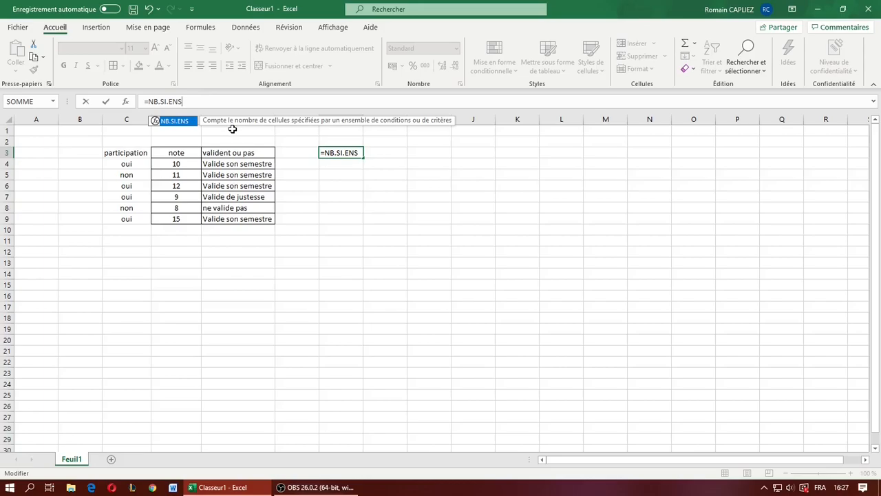
text(()
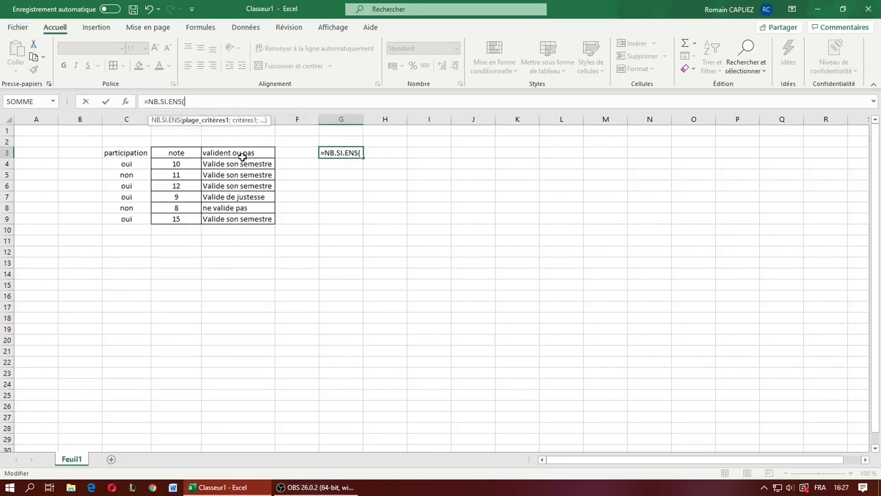
drag(237, 164, 269, 227)
text(;)
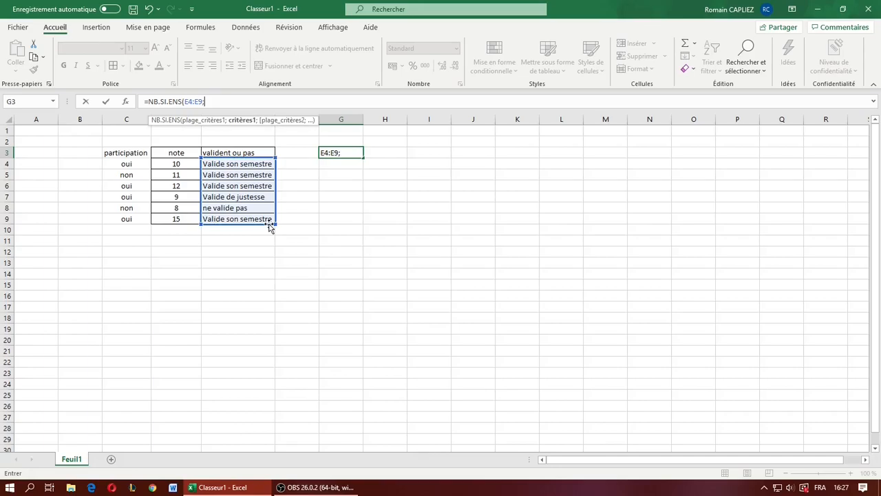
text("Valide son semestre)
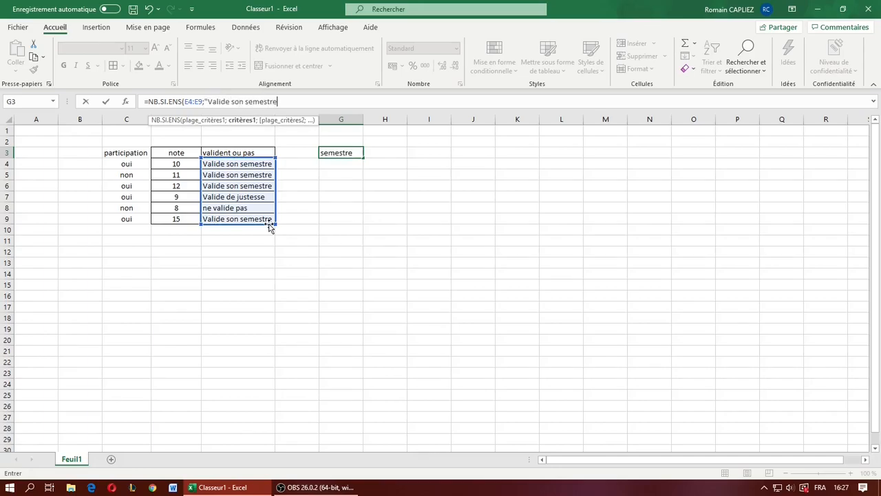
text(")
text(;)
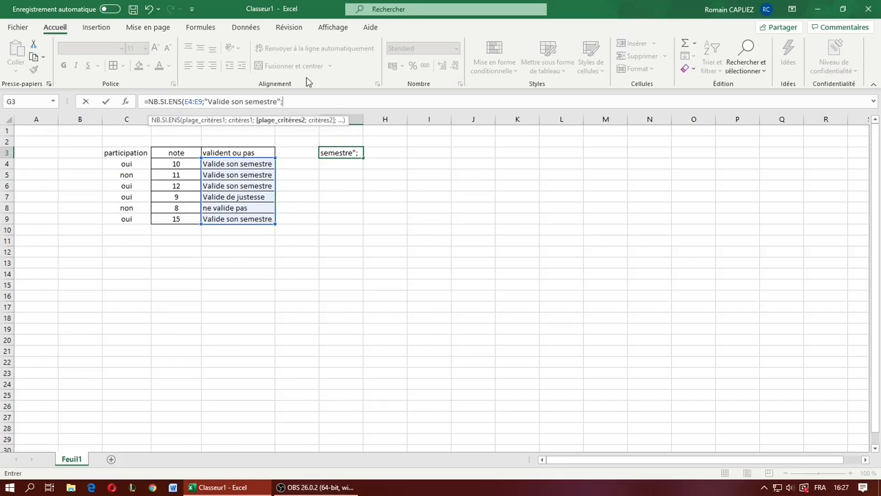
- Add C4:C9 with the criterion "oui" as the second condition and complete the NB.SI.ENS formula
drag(124, 166, 132, 226)
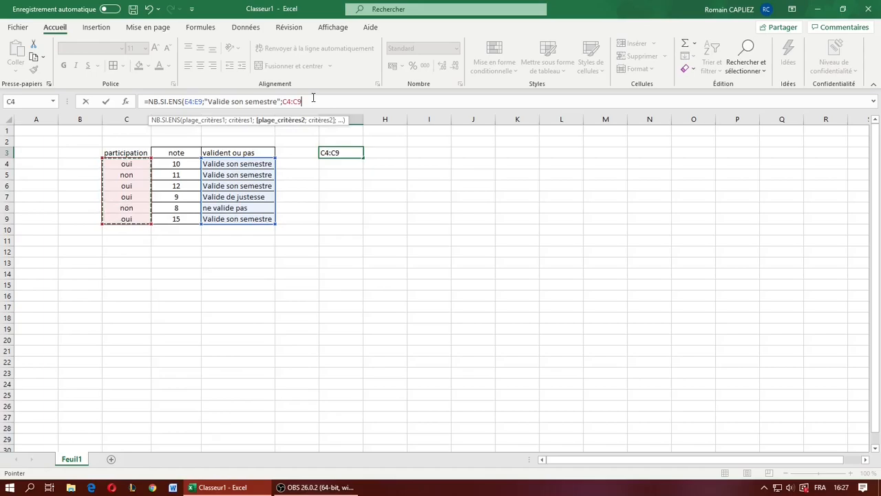
text(;)
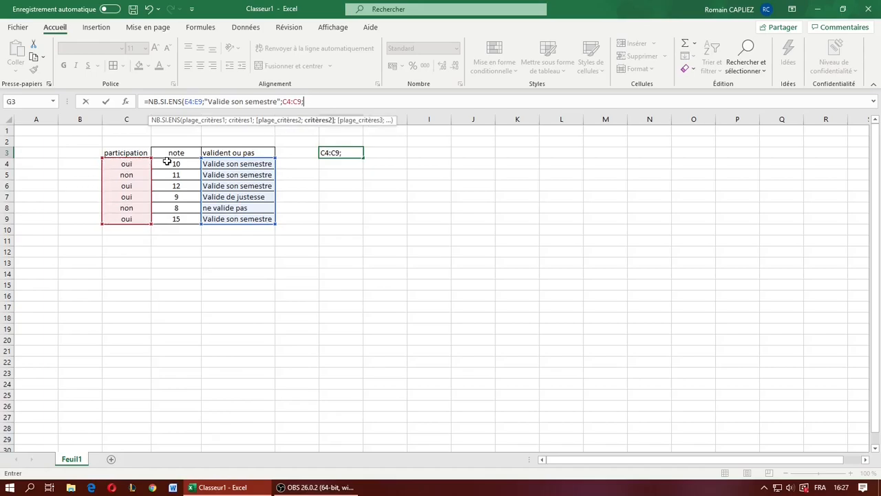
text("oui)
text("))
key(Return)
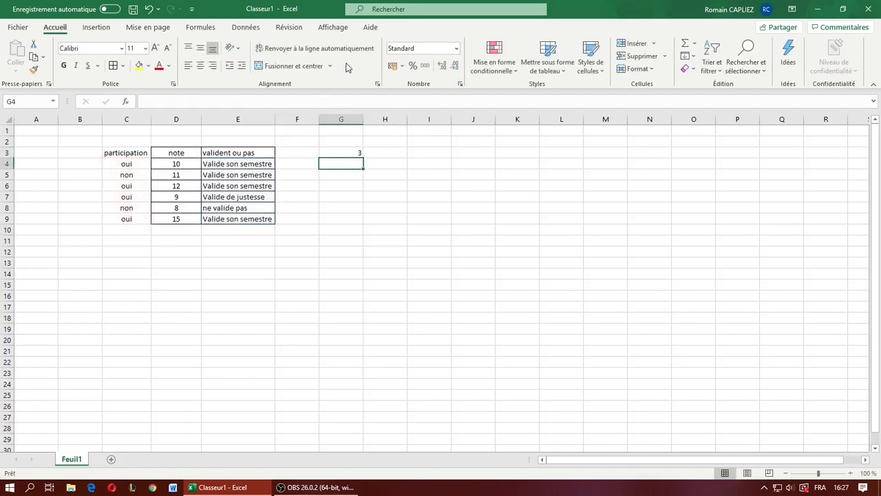
- Check the G3 formula against the rows combining "oui" with "Valide son semestre", and review the results in E4:E9
click(346, 151)
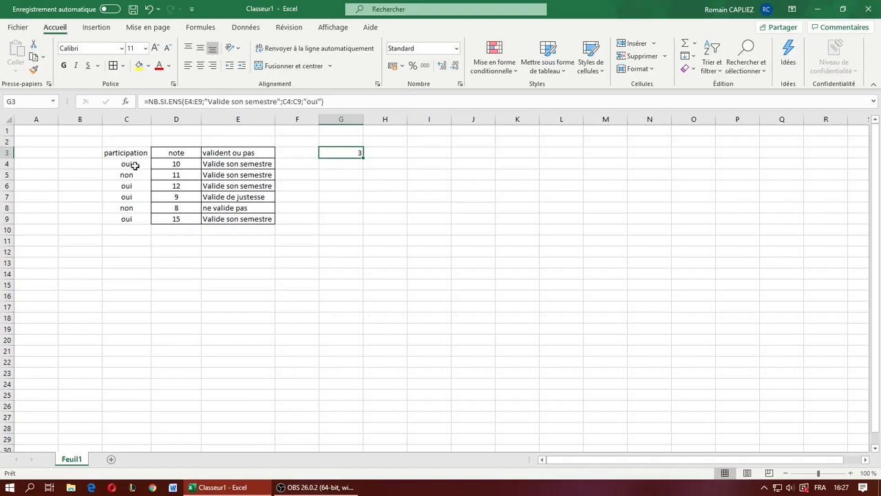
drag(131, 165, 236, 167)
drag(122, 194, 232, 189)
click(228, 193)
drag(137, 221, 236, 221)
click(429, 241)
click(355, 152)
click(257, 164)
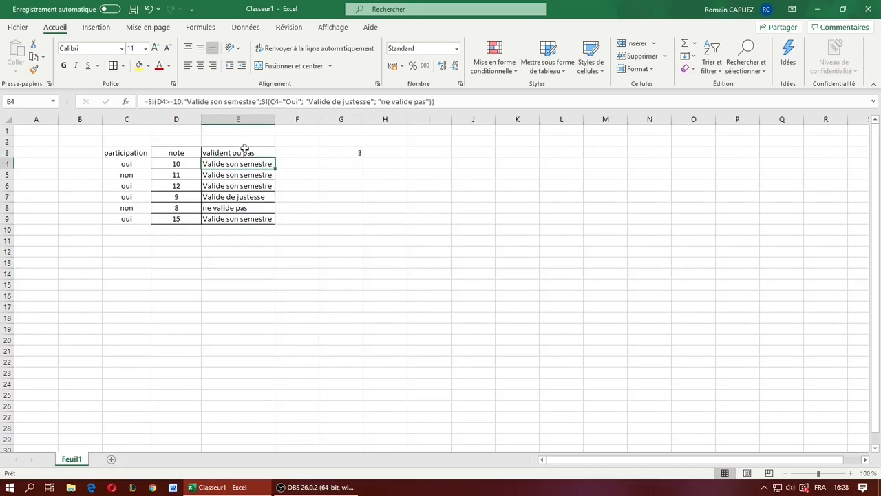
drag(255, 163, 255, 220)
click(316, 230)
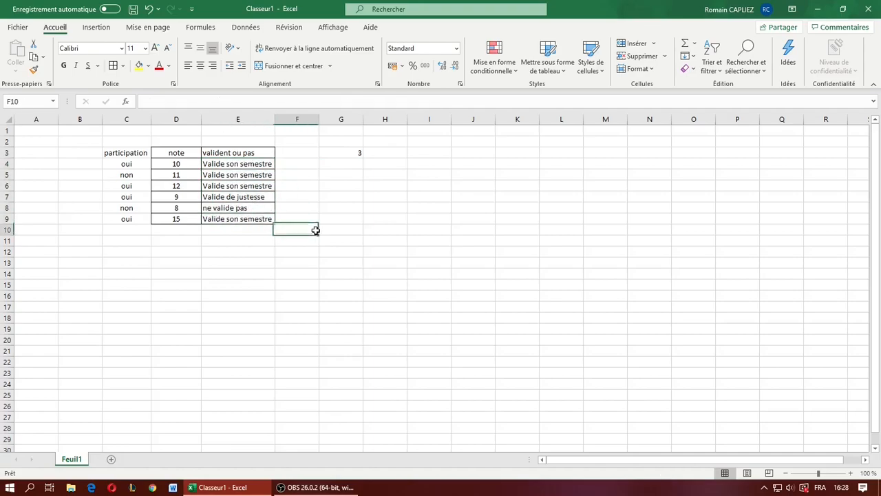
drag(245, 164, 256, 219)
click(308, 194)
- Go through rows 4 to 9 one by one, comparing each result with its grade and participation
click(268, 167)
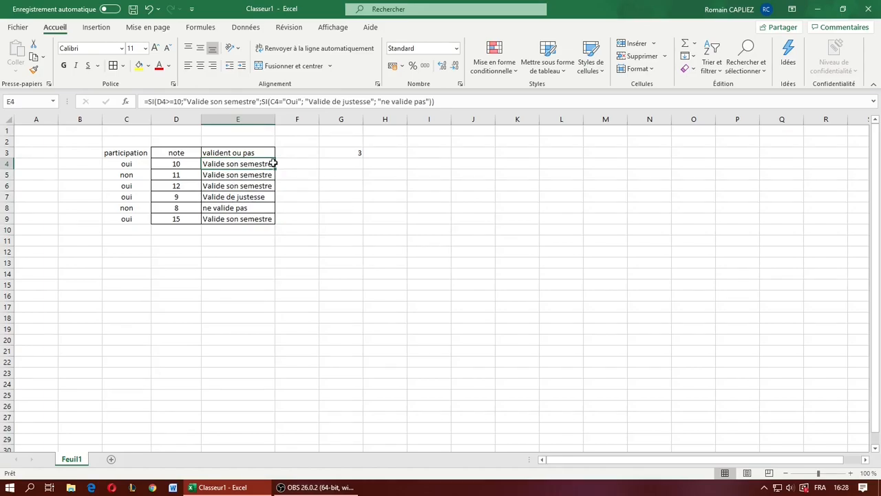
key(Left)
key(Left)
key(Left)
key(Right)
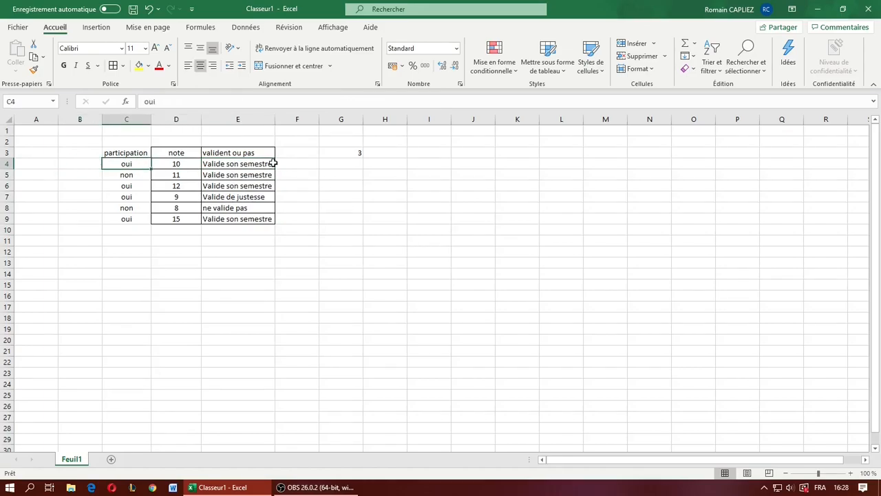
key(Right)
key(Right)
key(Down)
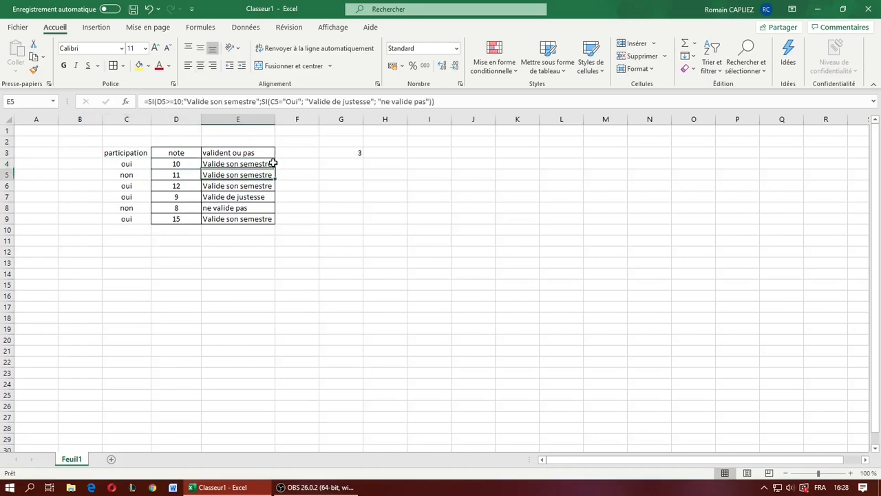
key(Left)
key(Left)
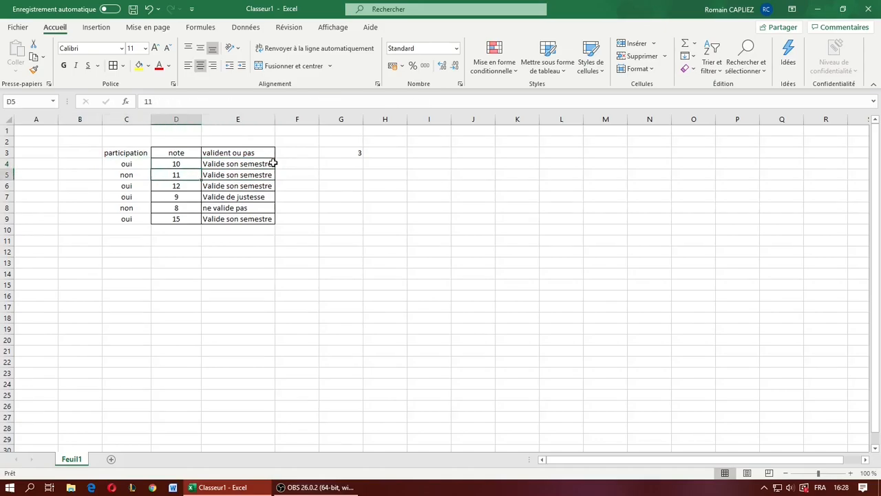
key(Right)
key(Right)
key(Down)
key(Left)
key(Left)
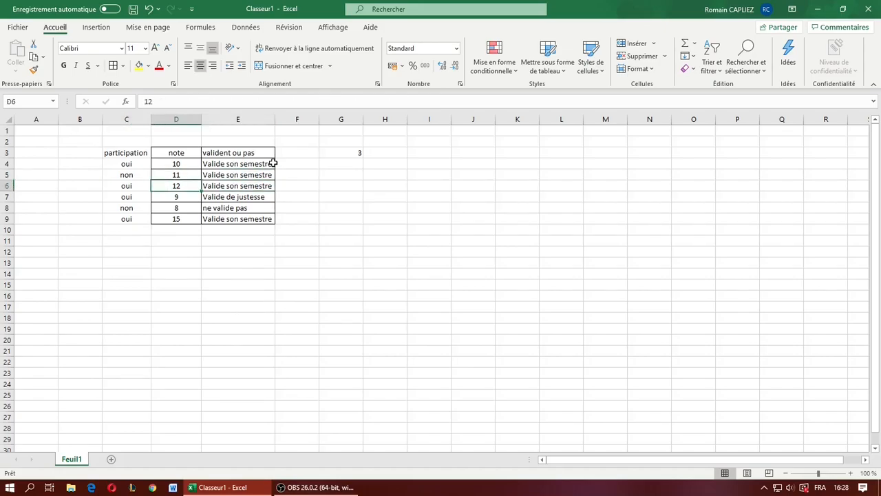
key(Down)
key(Right)
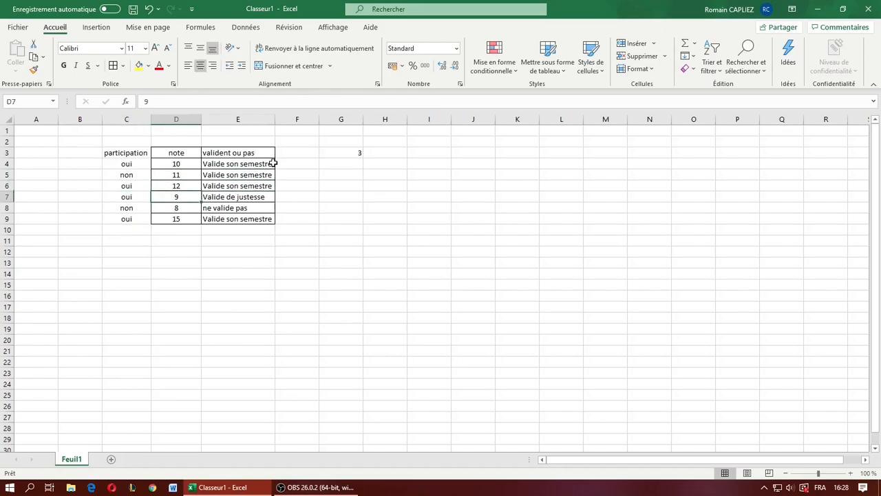
key(Right)
key(Left)
key(Left)
key(Right)
key(Left)
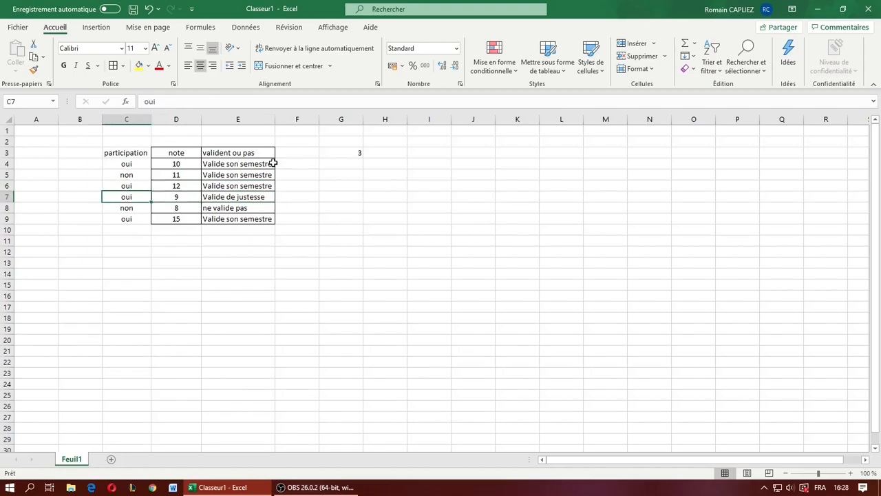
key(Right)
key(Right)
key(Down)
key(Down)
key(Left)
key(Left)
key(Left)
key(Right)
key(Right)
key(Right)
key(Right)
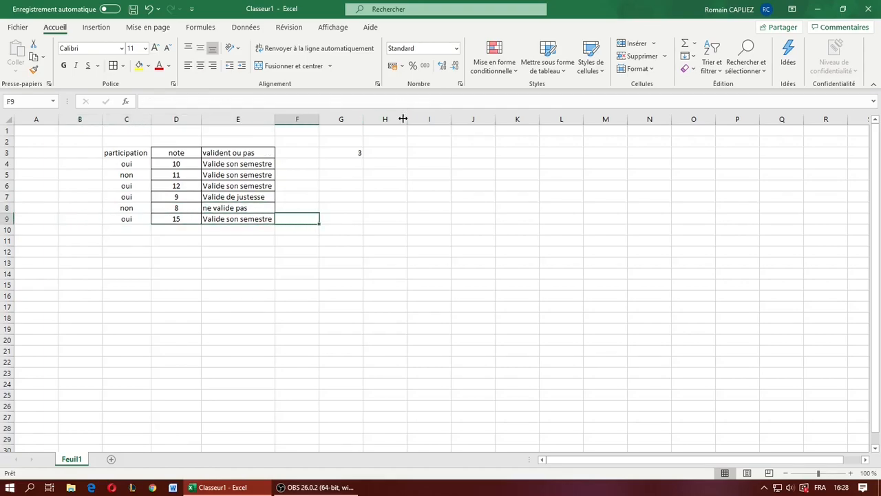
- Replace the formula in G3 with a SOMME.SI function that takes E4:E9 as its criteria range
click(349, 156)
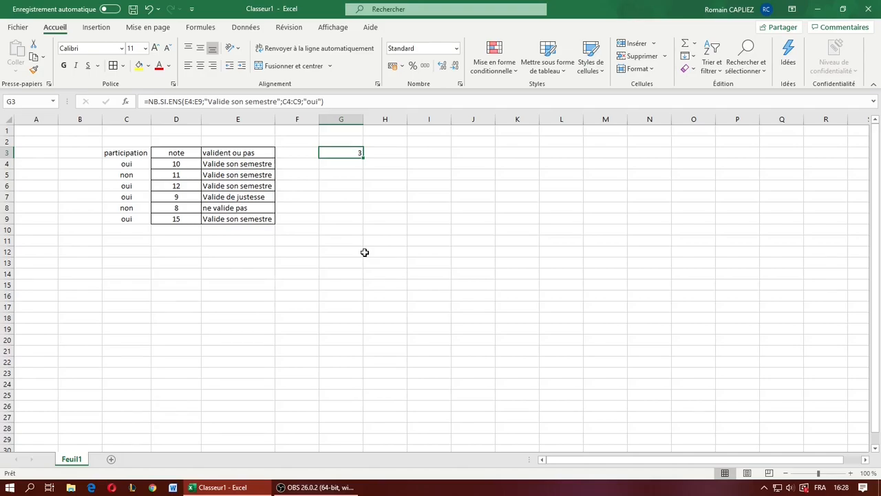
key(Delete)
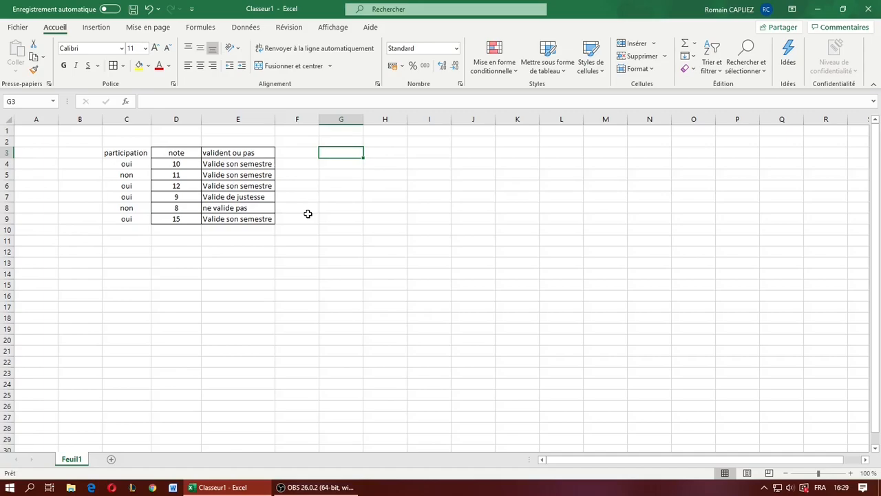
text(=SOMME)
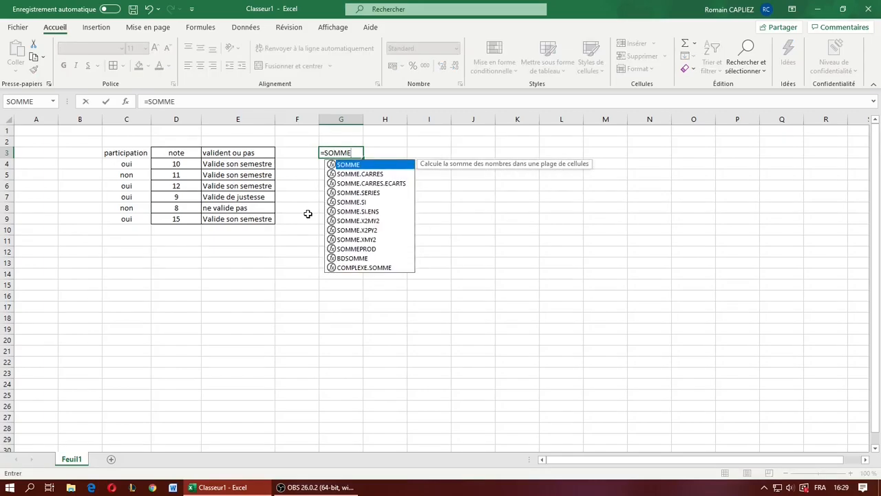
text(.SI)
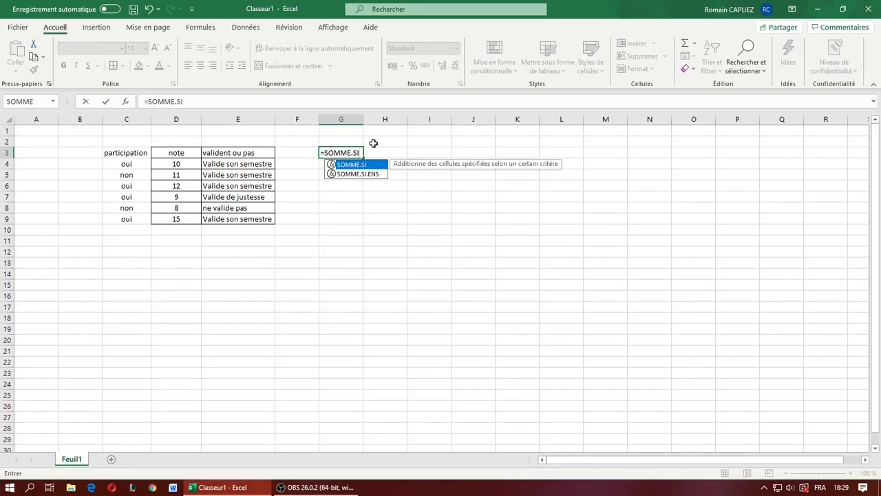
text(()
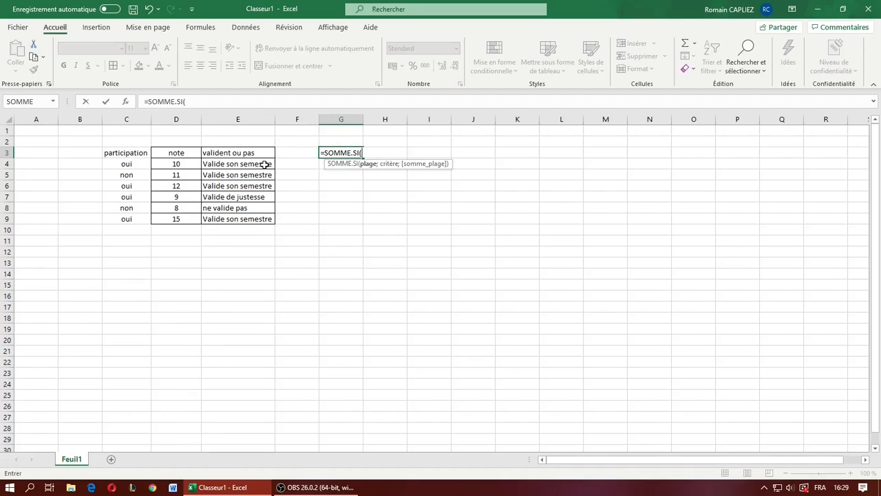
drag(262, 165, 261, 215)
click(227, 99)
- Add "Valide son semestre" as the criterion and D4:D9 as the sum range, and complete the SOMME.SI formula in G3
text(; "Valide son semestre";)
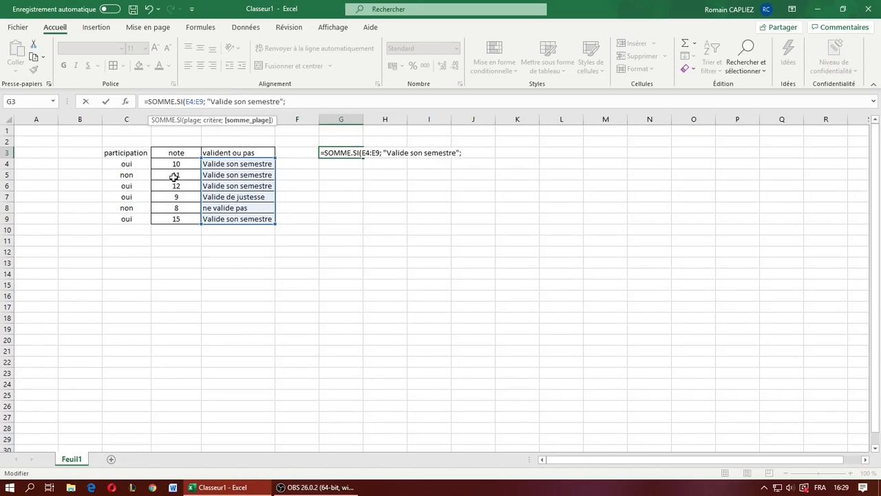
drag(178, 165, 197, 215)
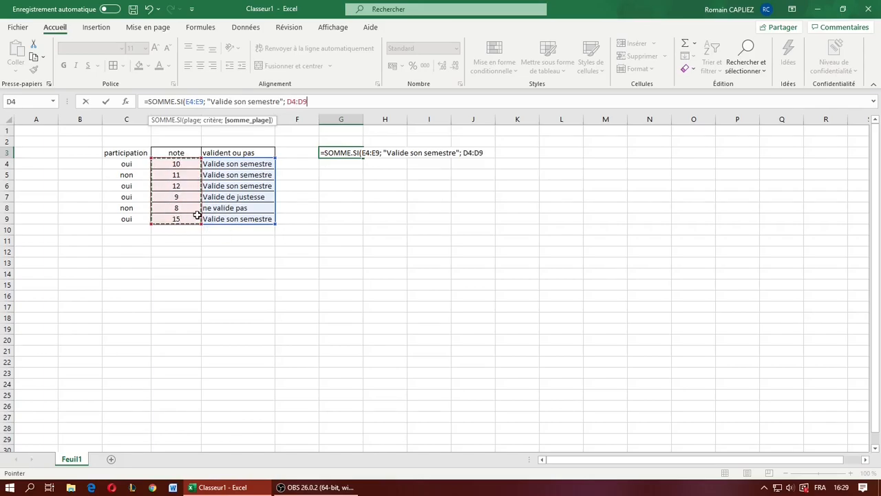
key(Return)
click(340, 150)
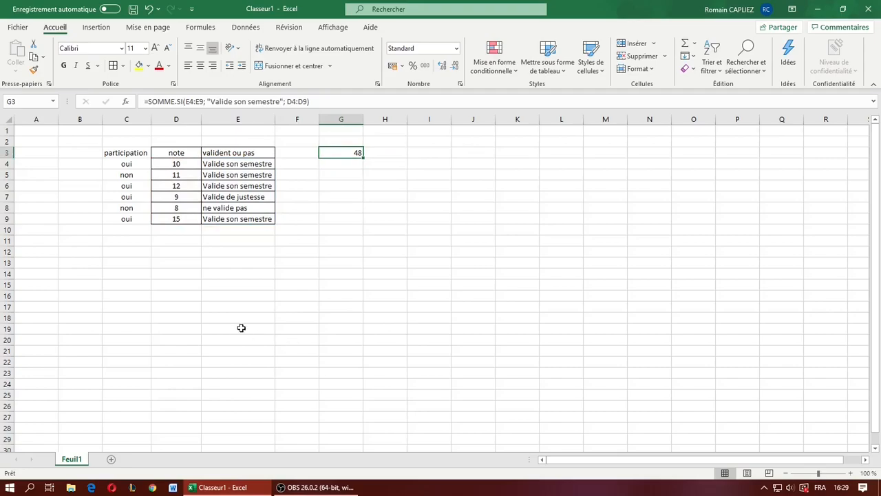
- Go through the rows marked "Valide son semestre" and examine the grades that the SOMME.SI formula adds up
click(177, 165)
key(Right)
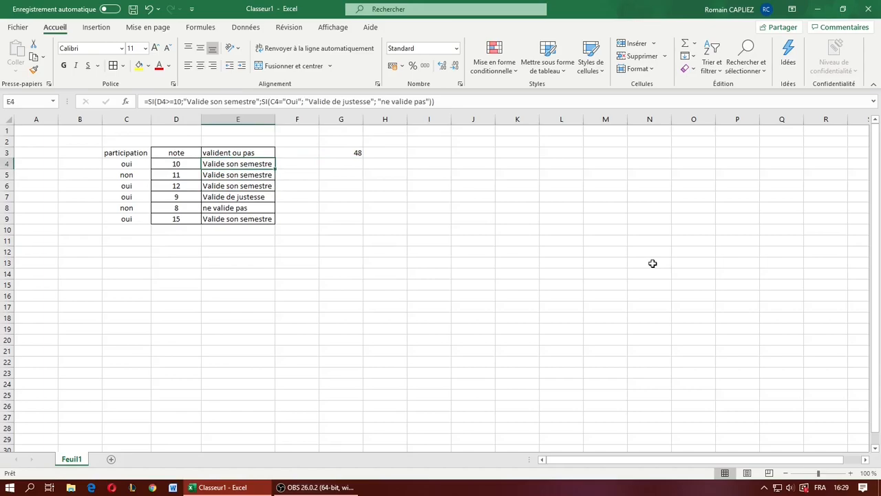
key(Left)
key(Right)
key(Down)
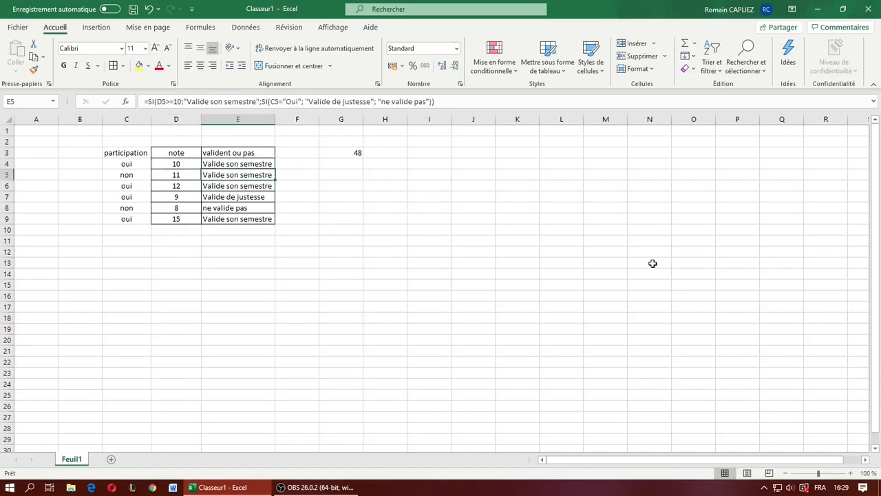
key(Left)
key(Right)
key(Down)
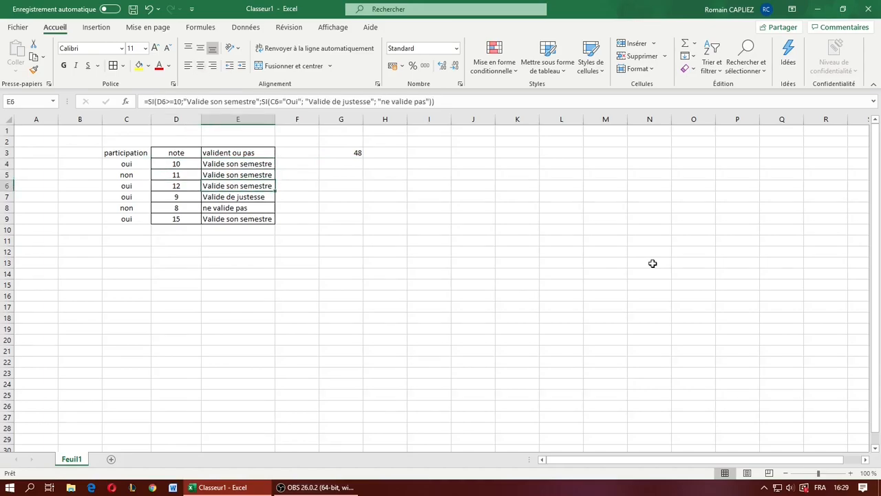
key(Left)
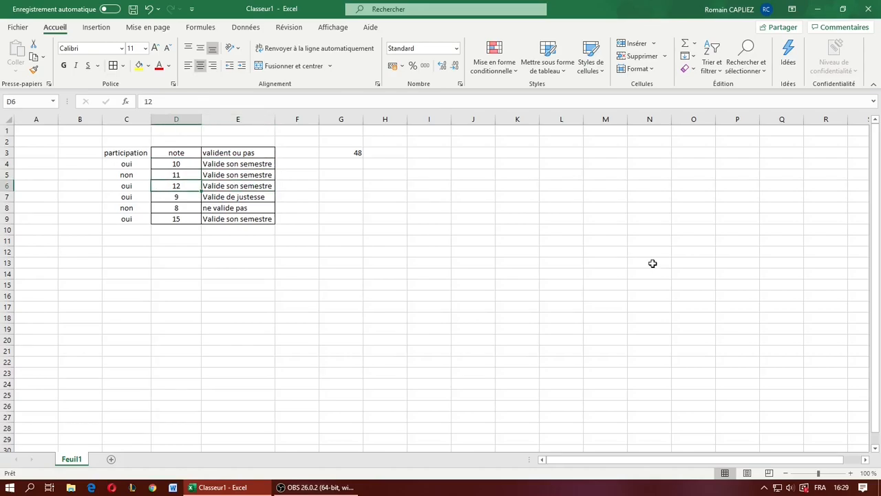
key(Right)
key(Down)
key(Down)
key(Down)
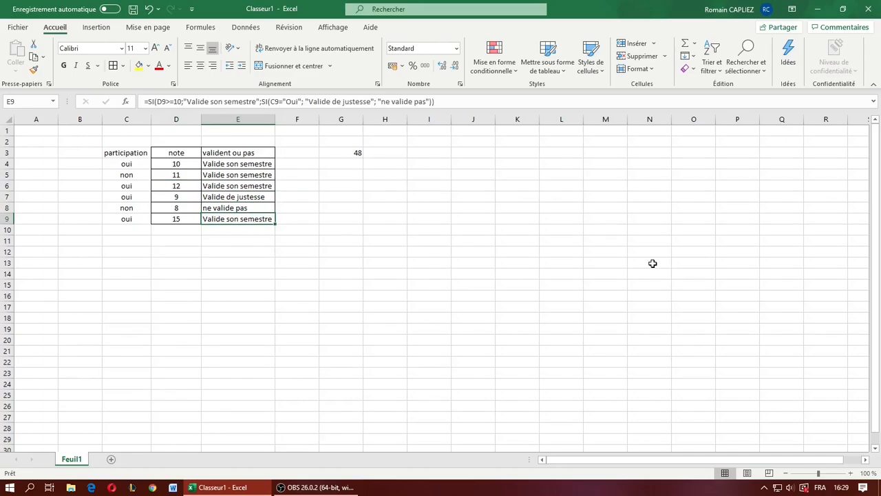
- Rewrite the G3 formula as SOMME.SI.ENS, with the grades in D4:D9 as the sum range
click(352, 151)
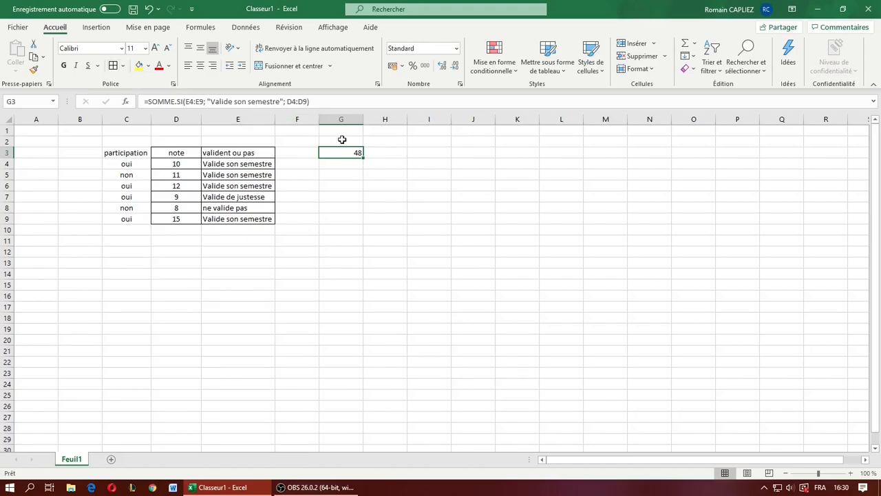
text(SOMME.SI)
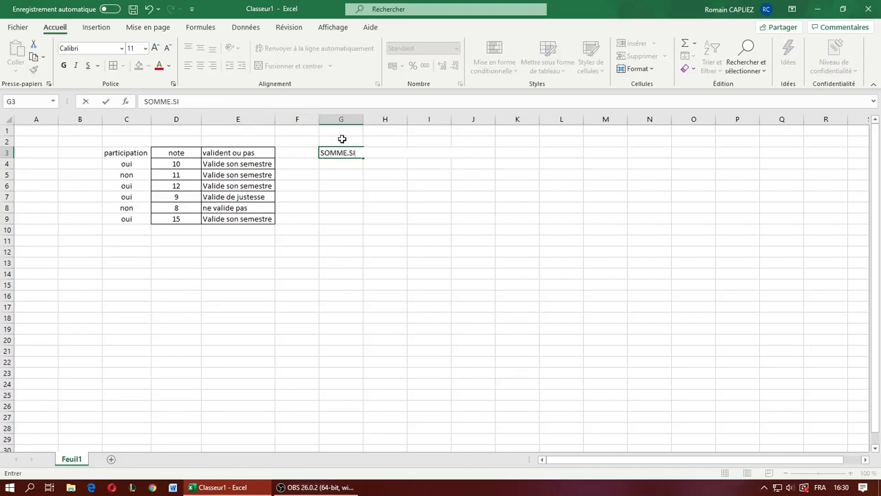
text(.ENS()
click(204, 102)
click(144, 102)
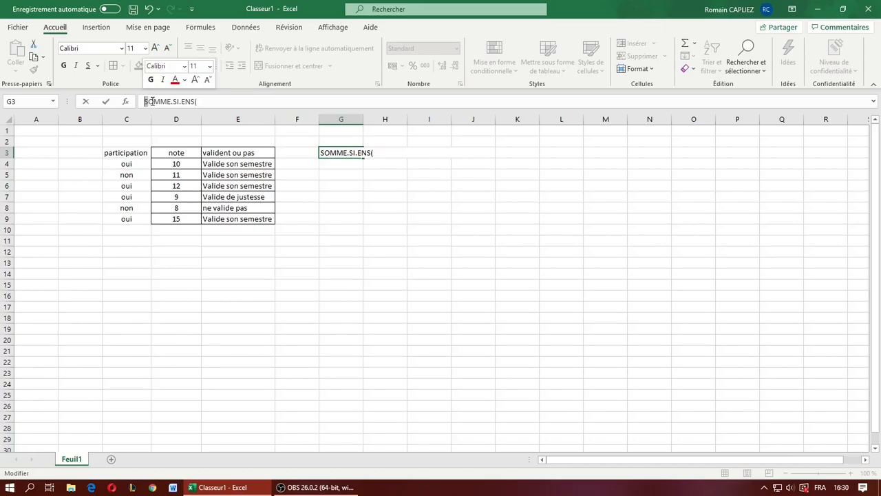
text(=)
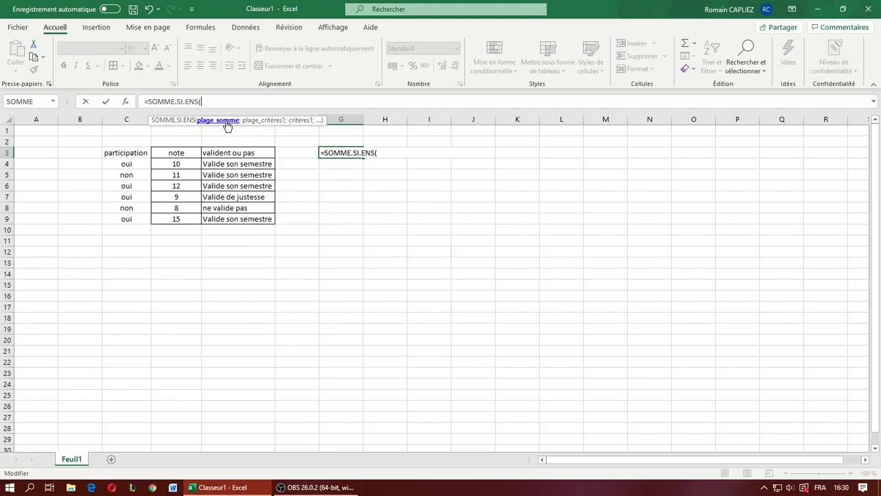
drag(185, 164, 192, 219)
text(;)
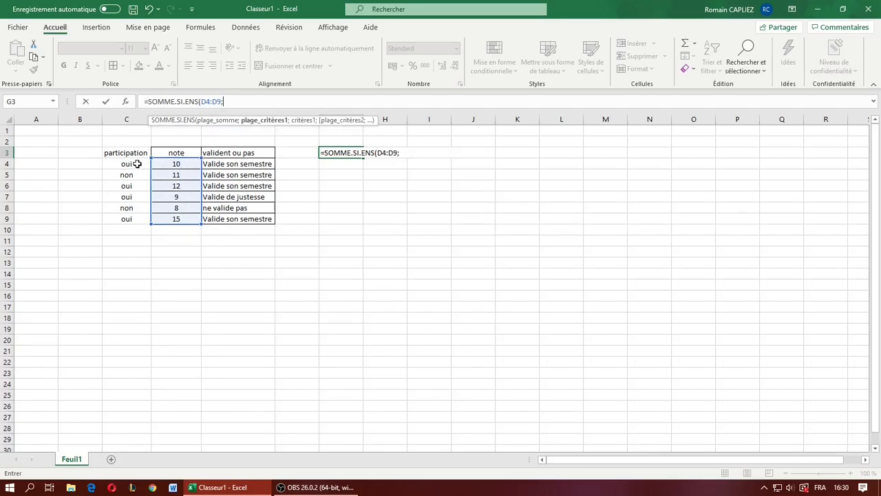
- Add C4:C9 with the criterion "oui" as the first condition of the SOMME.SI.ENS formula
drag(138, 165, 138, 219)
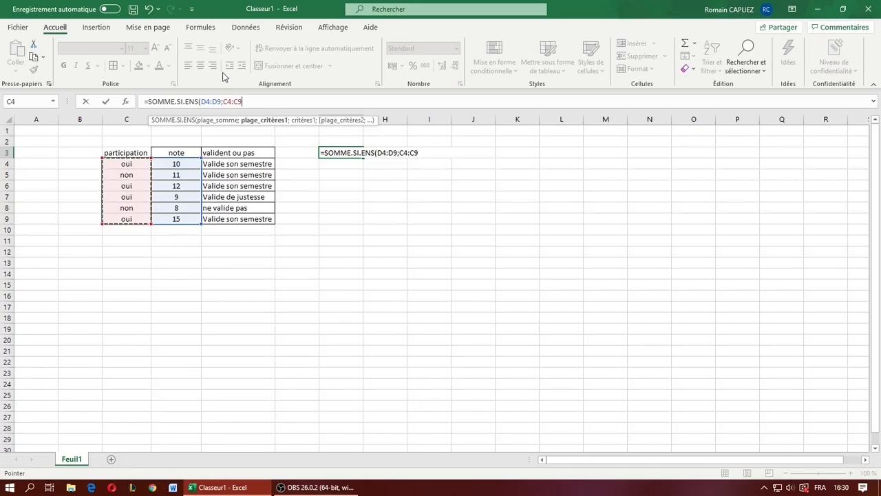
text(;"oui")
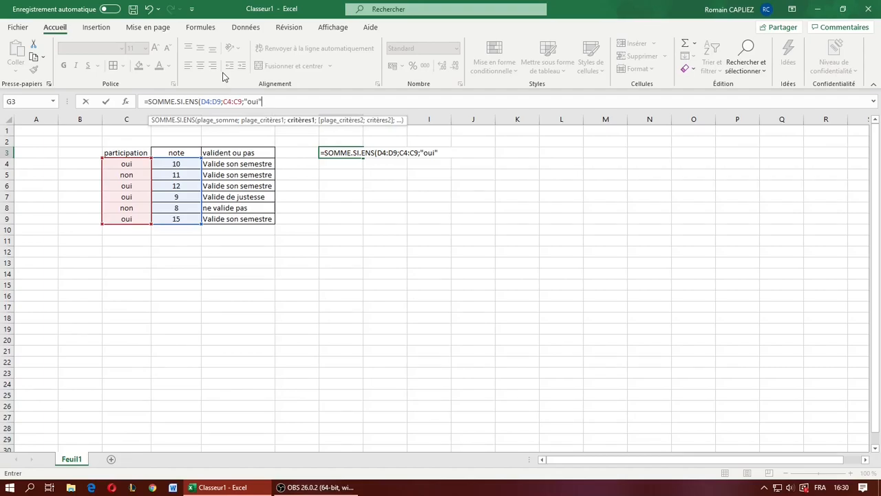
text(;)
- Add E4:E9 with the criterion "Valide son semestre" as the second condition and complete the SOMME.SI.ENS formula
drag(264, 165, 257, 219)
text(;")
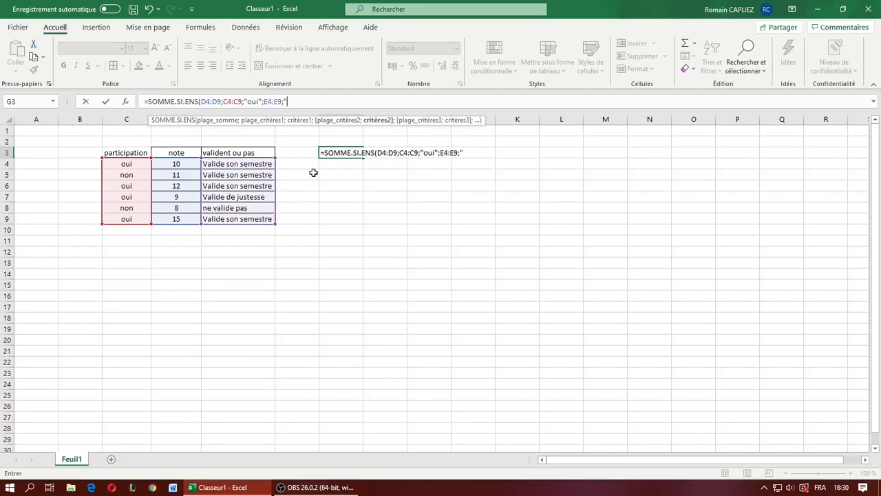
text(Valideson)
key(BackSpace)
key(BackSpace)
key(BackSpace)
key(BackSpace)
text(son semestre")
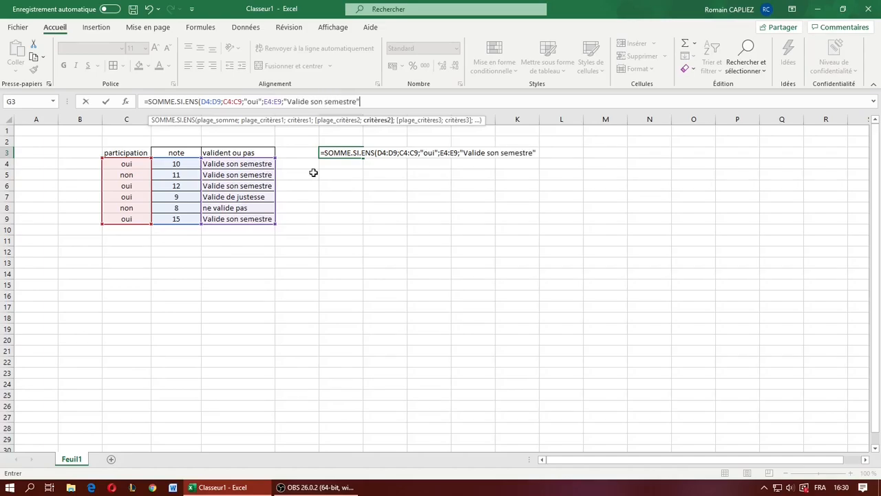
text())
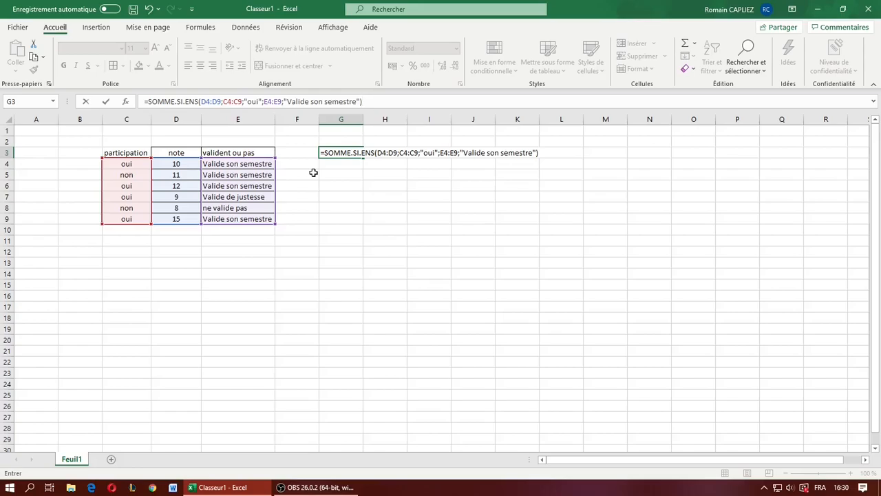
key(Return)
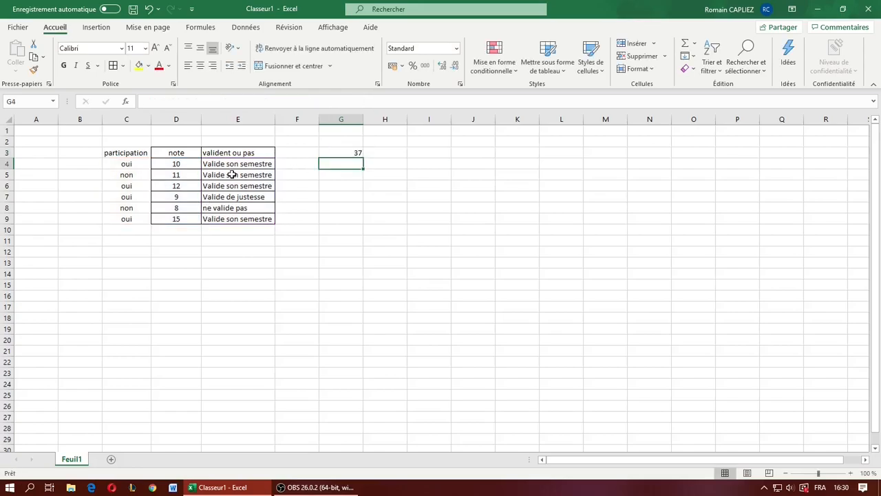
- Go through rows 4 to 9, checking which ones meet both the participation and the semester result conditions
click(124, 166)
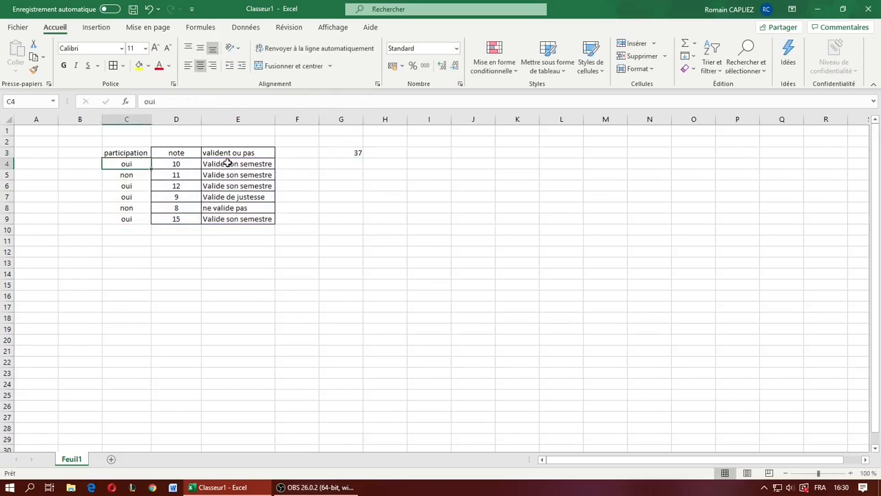
key(Right)
key(Right)
key(Left)
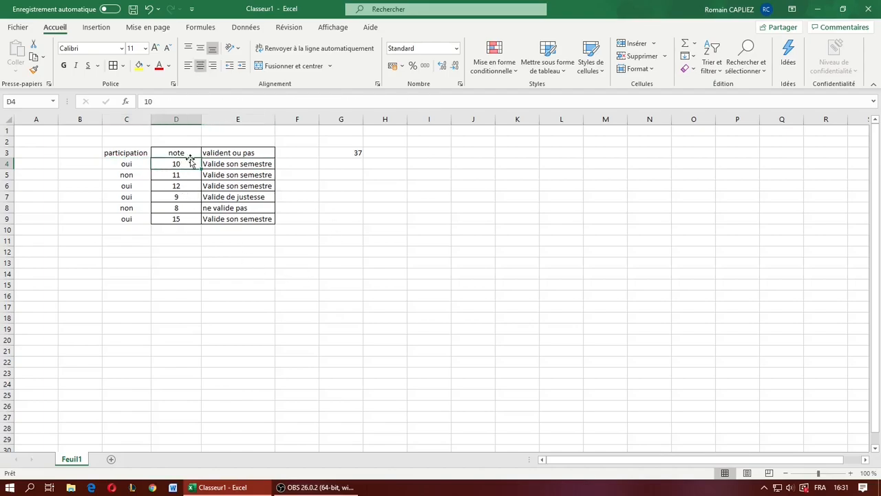
key(Left)
key(Left)
key(Right)
key(Right)
key(Right)
key(Right)
key(Left)
key(Left)
key(Left)
key(Left)
key(Down)
key(Right)
key(Down)
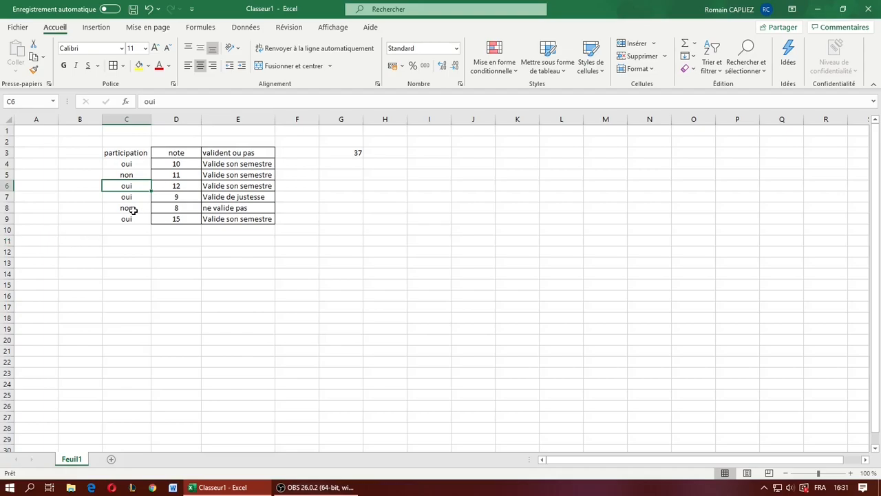
key(Right)
key(Right)
key(Left)
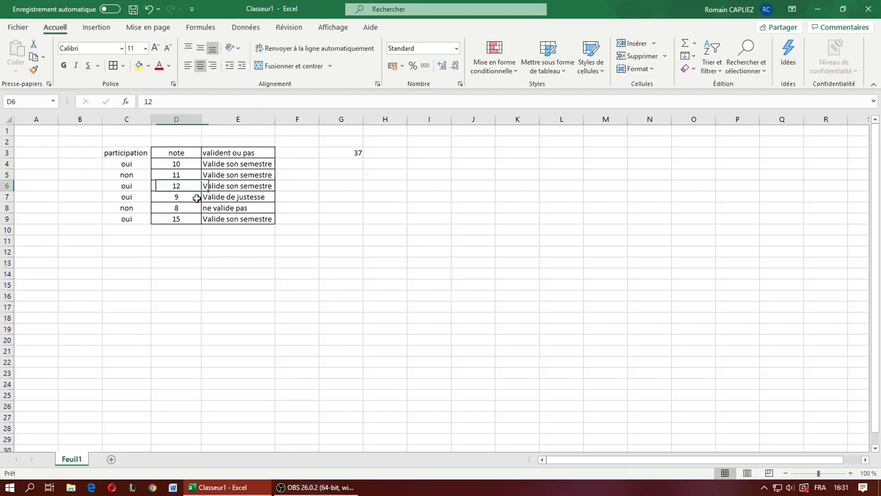
key(Left)
key(Down)
key(Right)
key(Right)
key(Left)
key(Down)
key(Left)
key(Right)
key(Left)
key(Down)
key(Right)
key(Right)
- Review the grades in D4, D6 and D9 that the SOMME.SI.ENS formula adds together
click(123, 223)
click(178, 165)
click(186, 185)
click(186, 216)
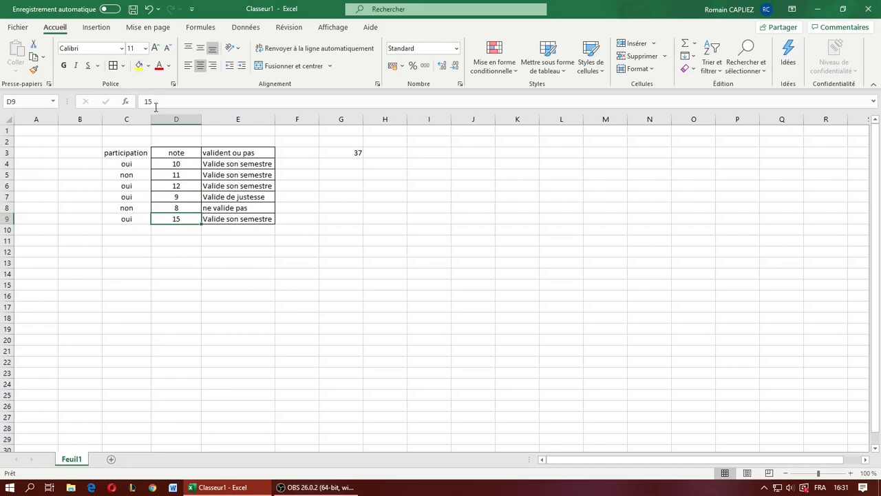
key(Up)
key(Up)
key(Up)
key(Down)
key(Down)
key(Down)
click(340, 180)
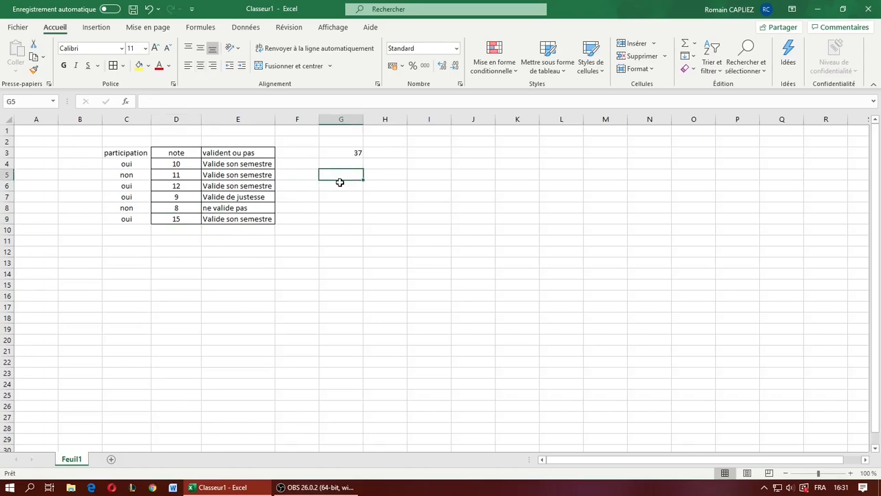
- Replace the G3 formula with EST.PAIR(D4) to test whether the first grade is even
click(344, 151)
drag(363, 101, 149, 104)
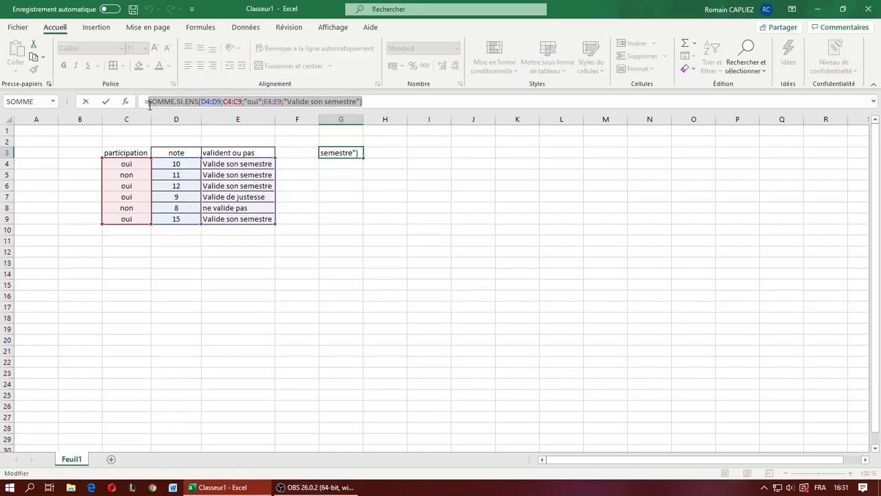
text(est.)
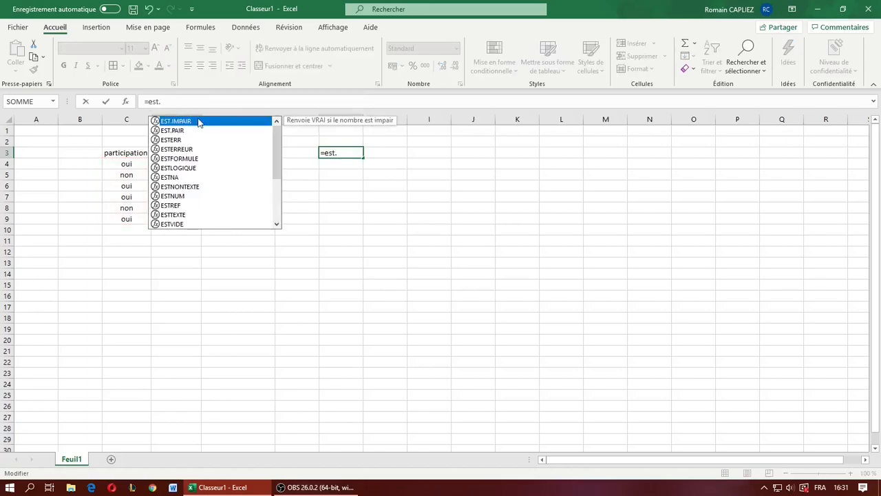
double_click(185, 129)
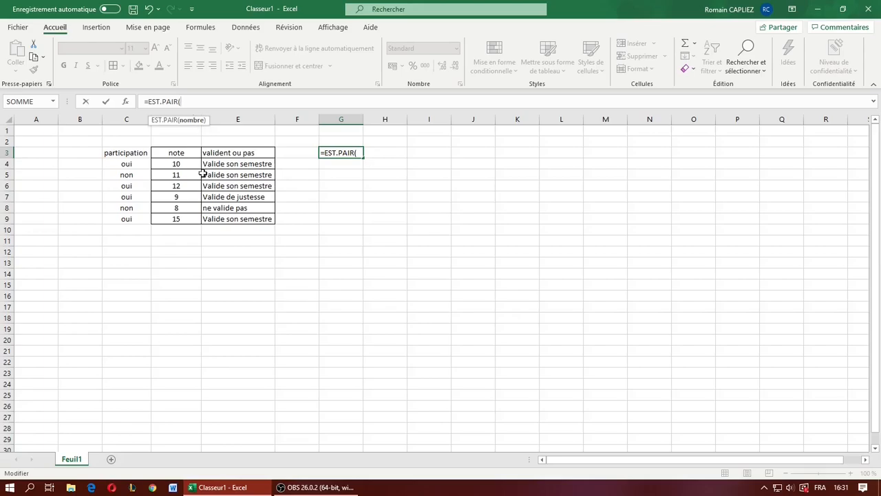
click(174, 164)
key(Return)
click(342, 152)
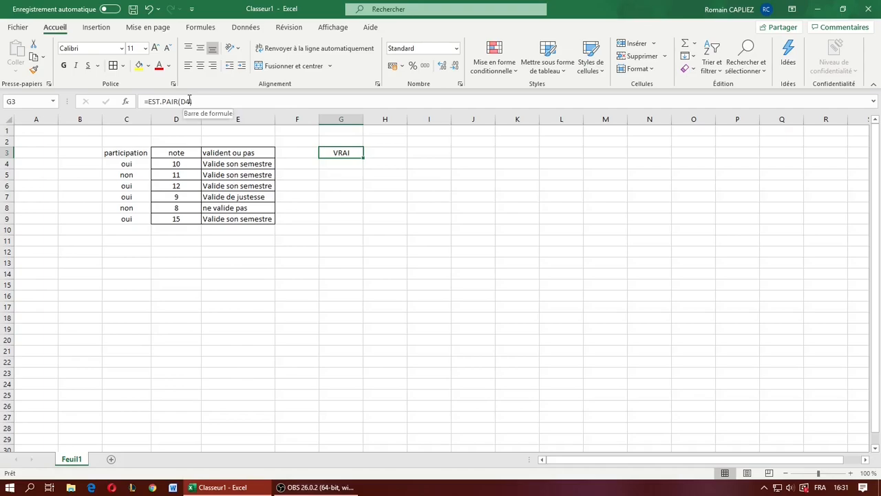
- Change the function in G3 to EST.IMPAIR so that it tests whether D4 is odd
click(189, 100)
click(177, 100)
click(164, 102)
text(im)
key(Return)
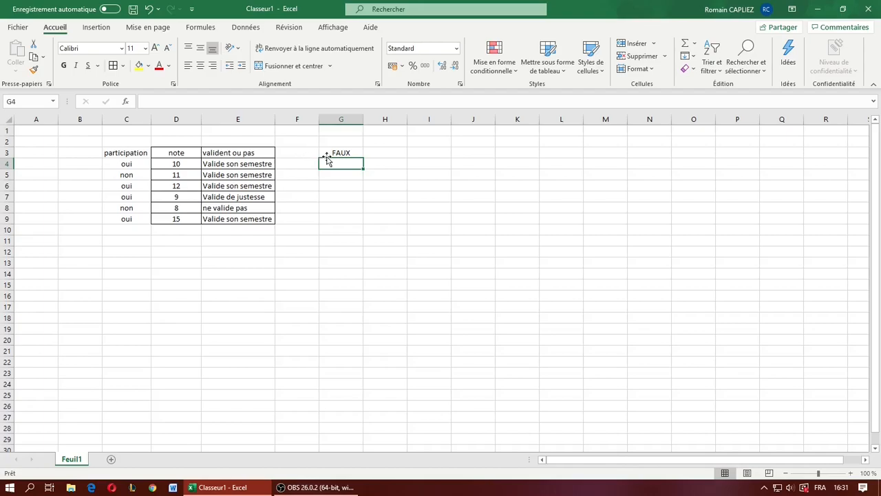
- Start an SI formula in G3 to review its expected arguments, and clear the unfinished entry
click(353, 151)
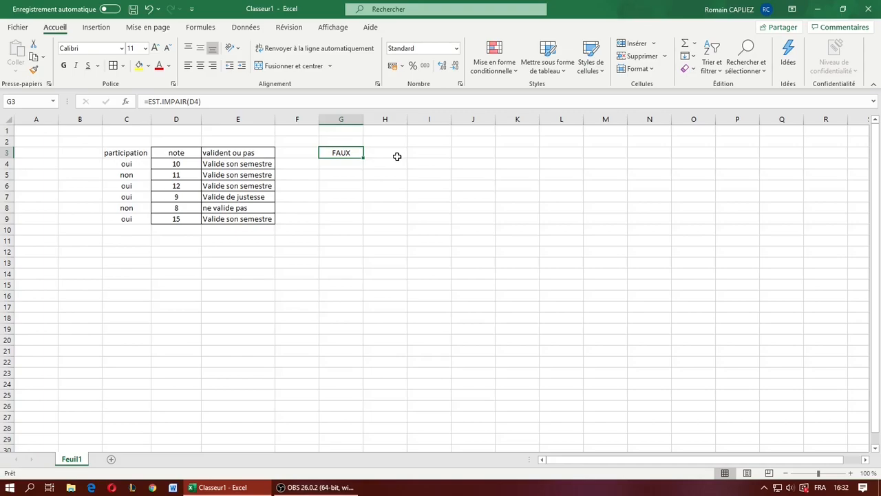
text(Si)
key(BackSpace)
key(BackSpace)
text(=SI)
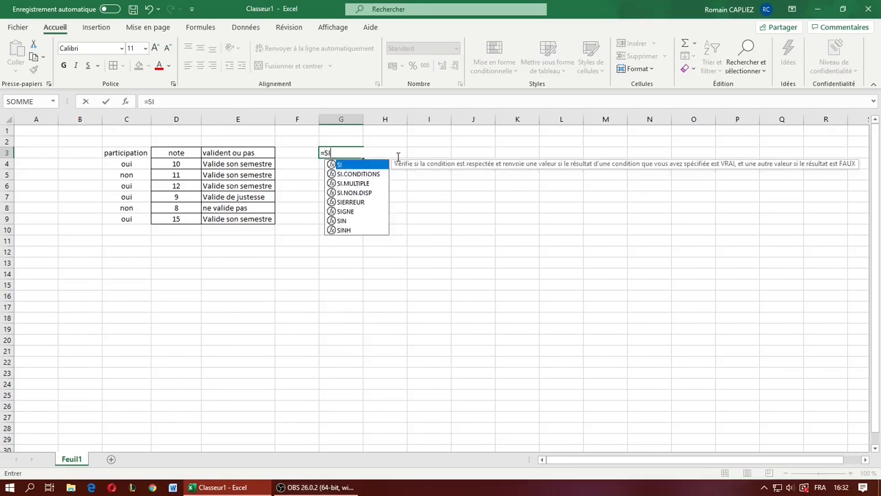
text(()
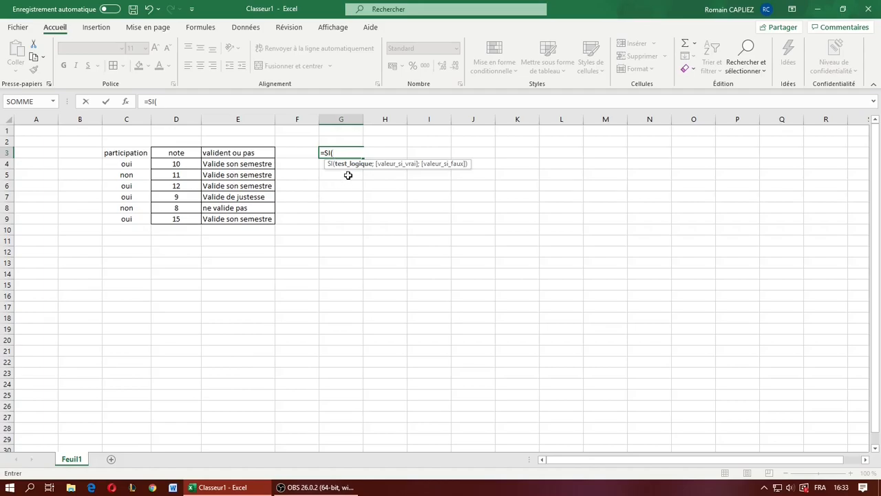
key(BackSpace)
key(BackSpace)
key(BackSpace)
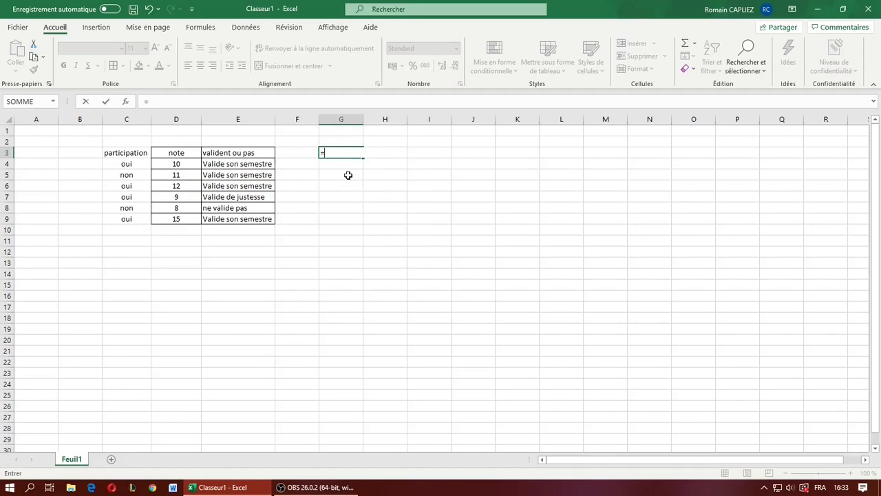
key(BackSpace)
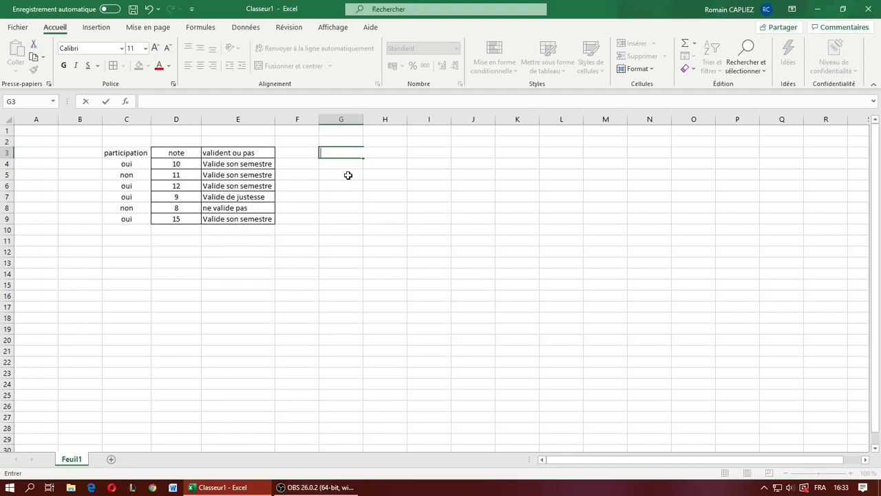
- Browse the complete list of available functions under the Toutes category, and close the function picker without inserting one
click(130, 102)
click(336, 228)
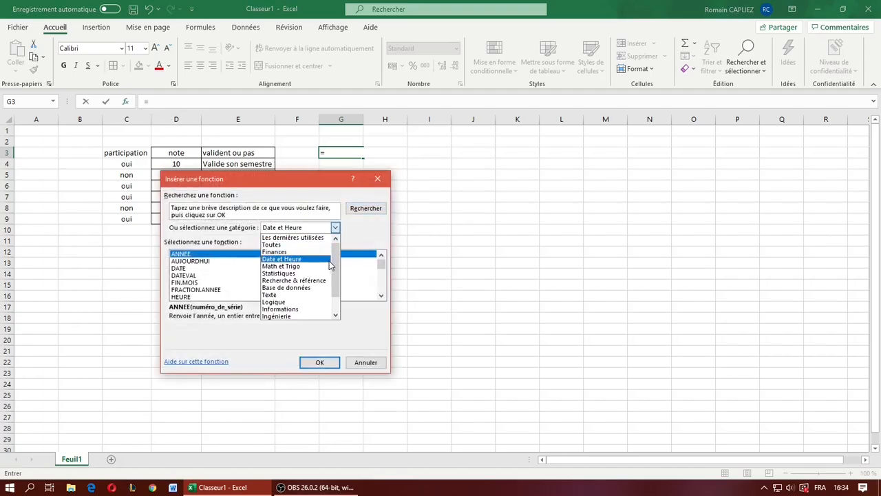
click(313, 244)
scroll(251, 279, down, 20)
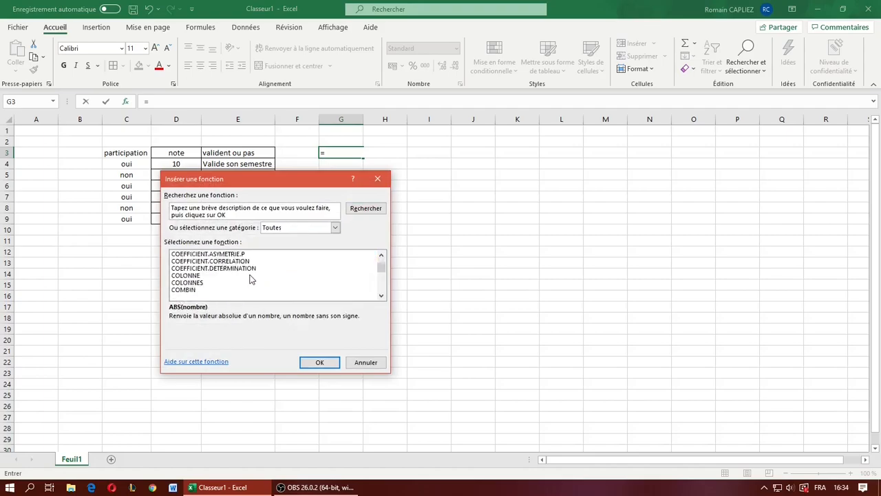
scroll(251, 278, down, 20)
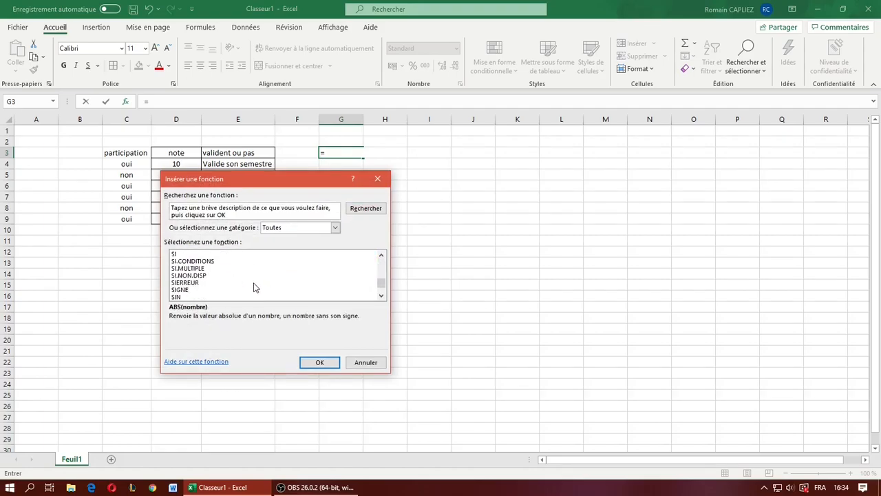
scroll(254, 287, up, 20)
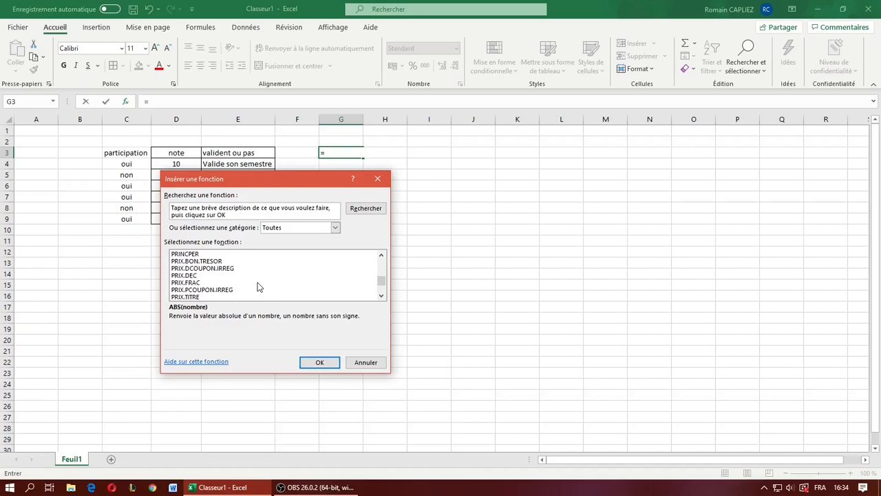
scroll(260, 287, up, 15)
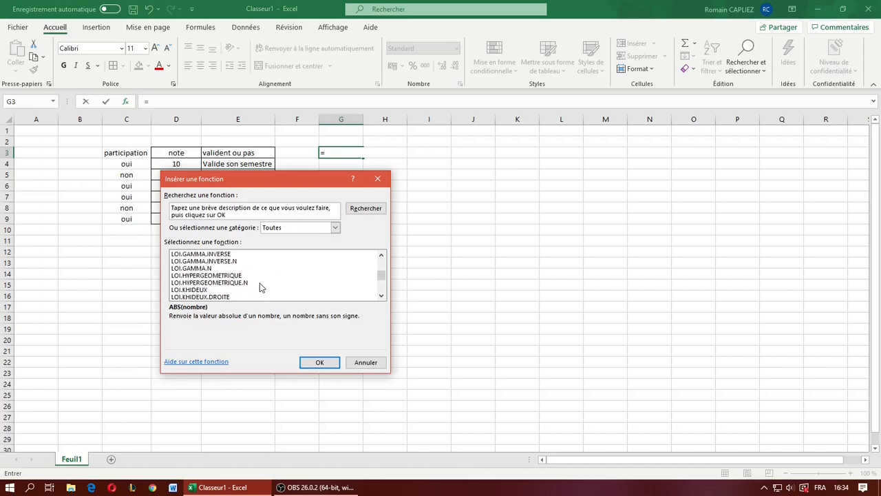
scroll(260, 287, up, 20)
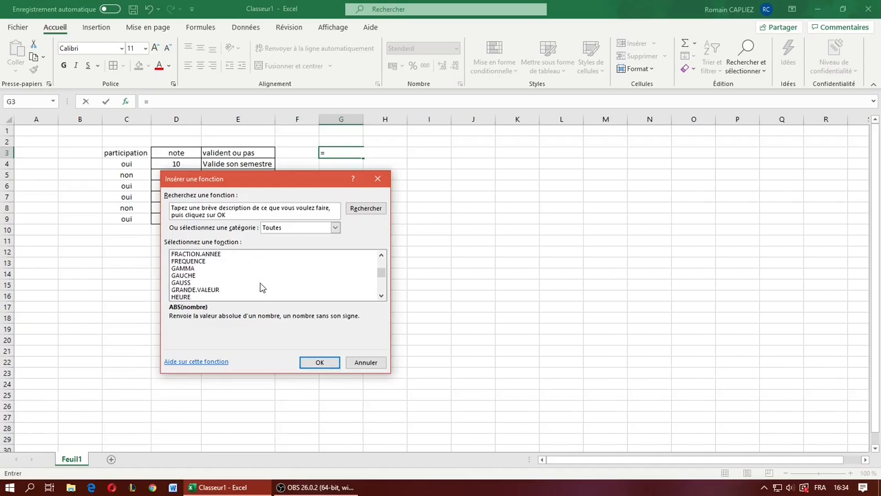
scroll(261, 287, up, 20)
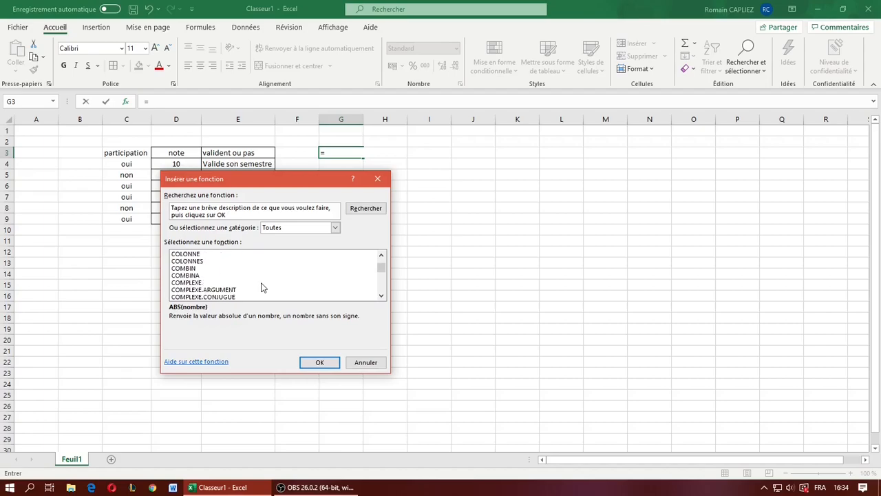
scroll(261, 287, up, 10)
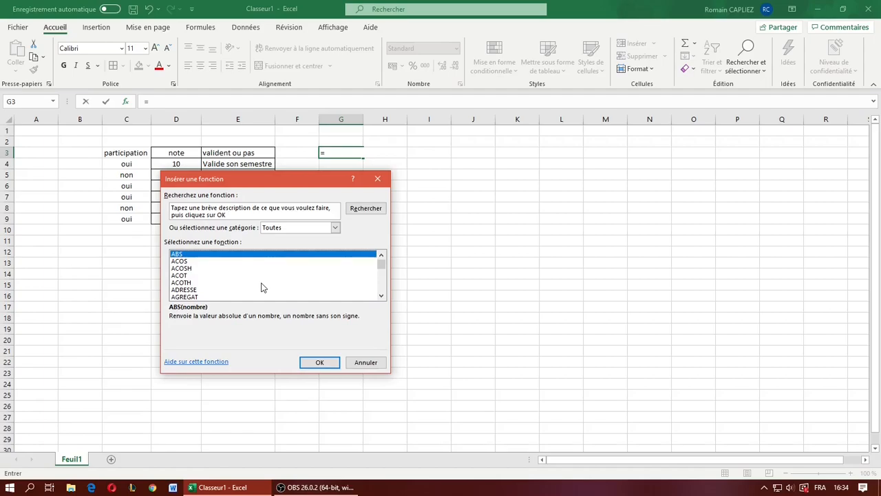
click(378, 179)
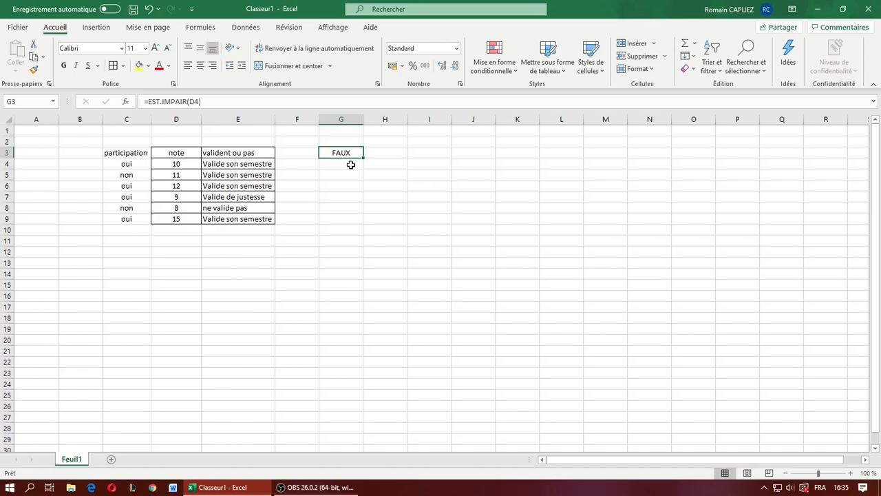
click(351, 165)
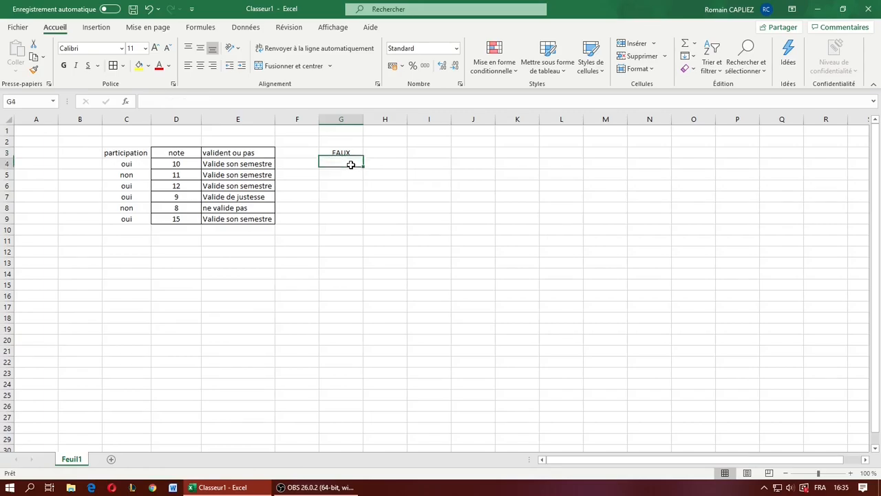
click(347, 154)
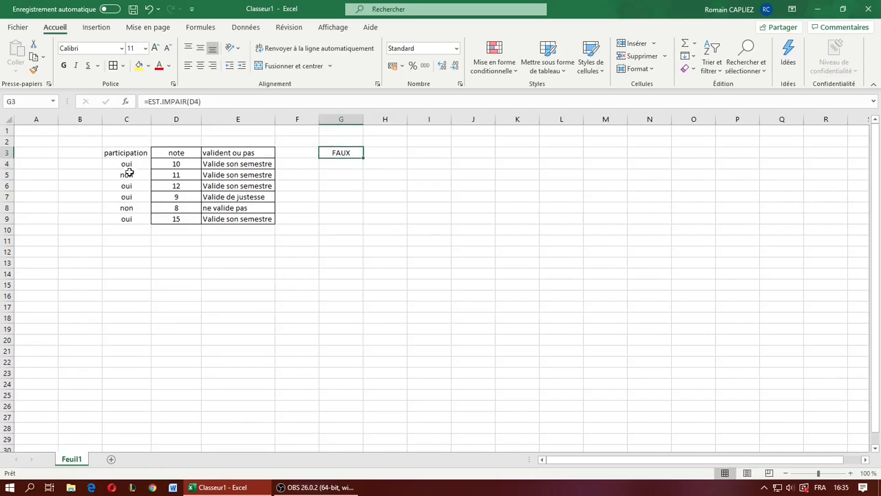
drag(123, 152, 146, 217)
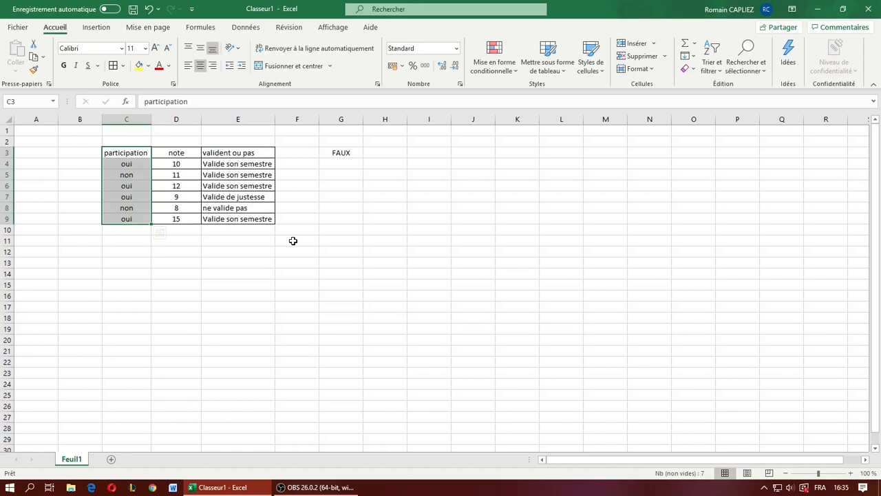
click(473, 262)
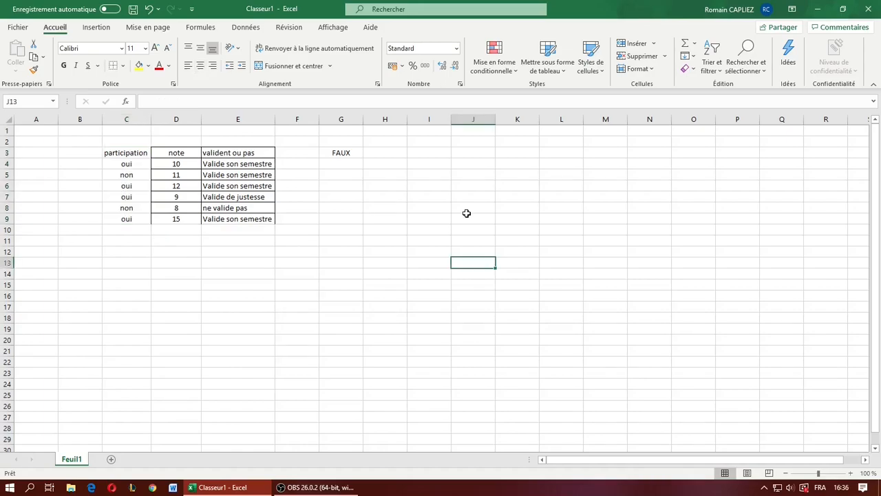